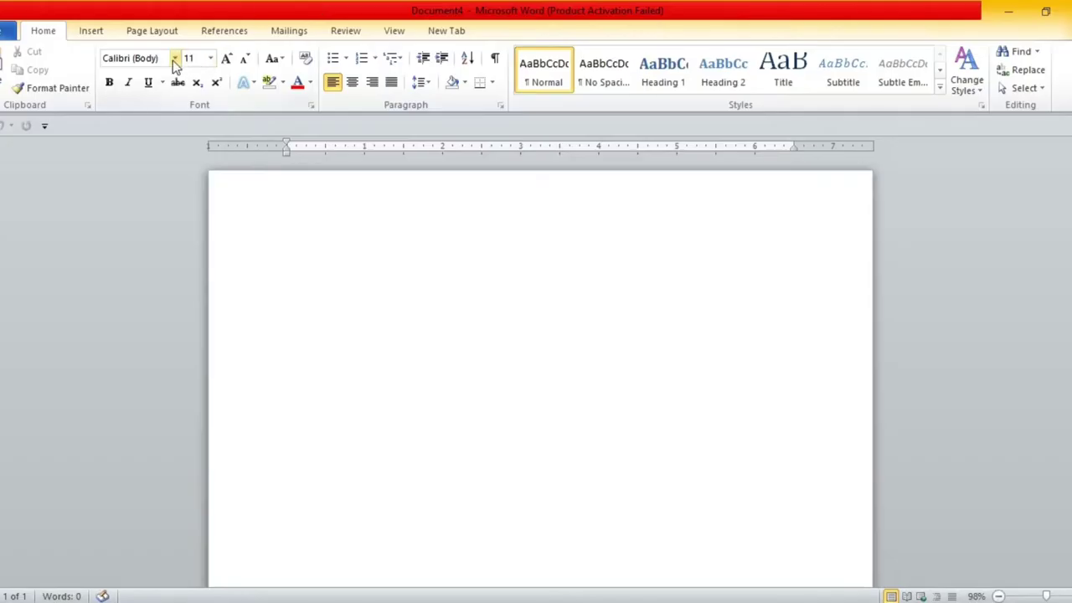
# Step: Set the text to Times New Roman 12, single-spaced, with no space after paragraphs
pyautogui.click(174, 58)
pyautogui.click(170, 153)
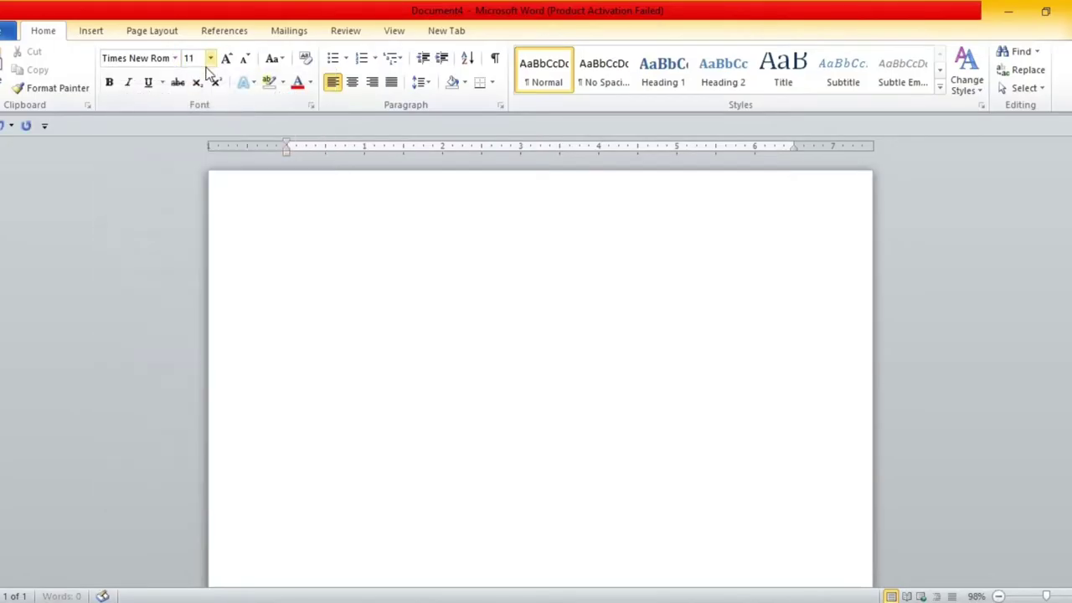
pyautogui.click(210, 58)
pyautogui.click(191, 134)
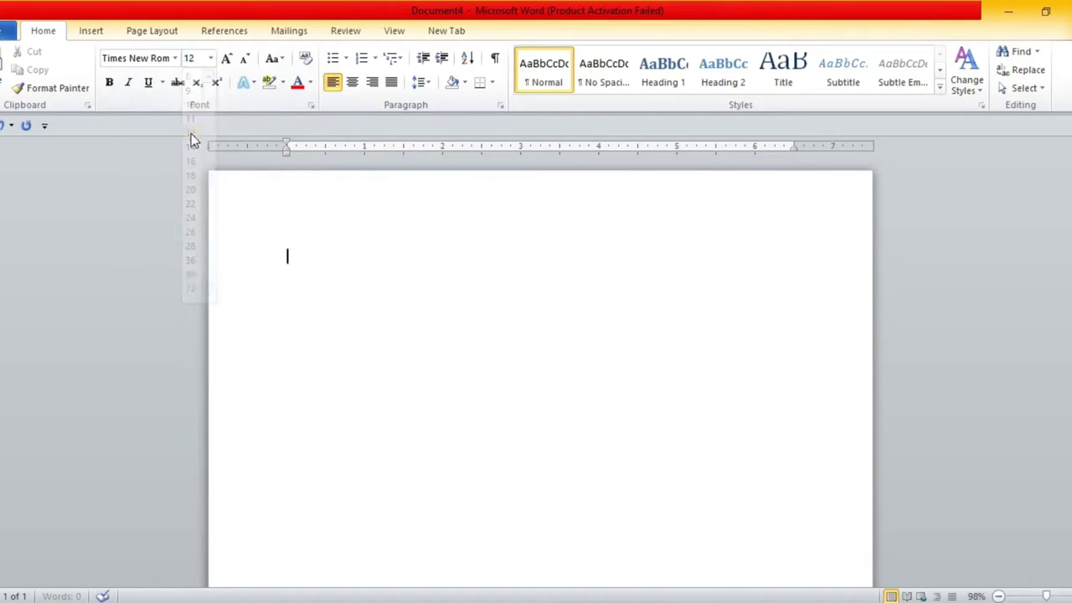
pyautogui.click(420, 82)
pyautogui.click(429, 104)
pyautogui.click(421, 82)
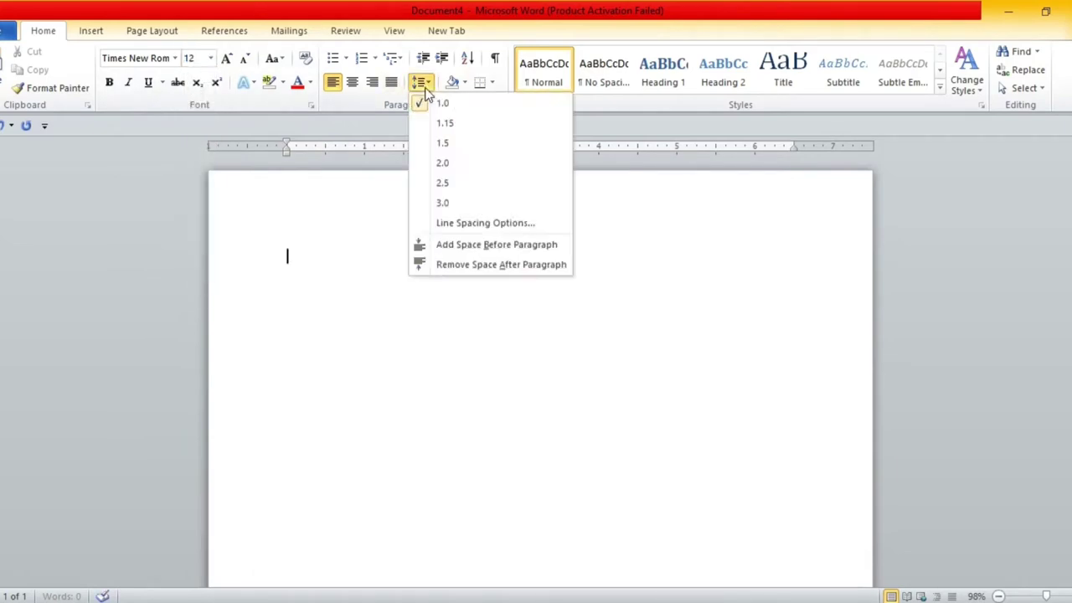
pyautogui.click(450, 264)
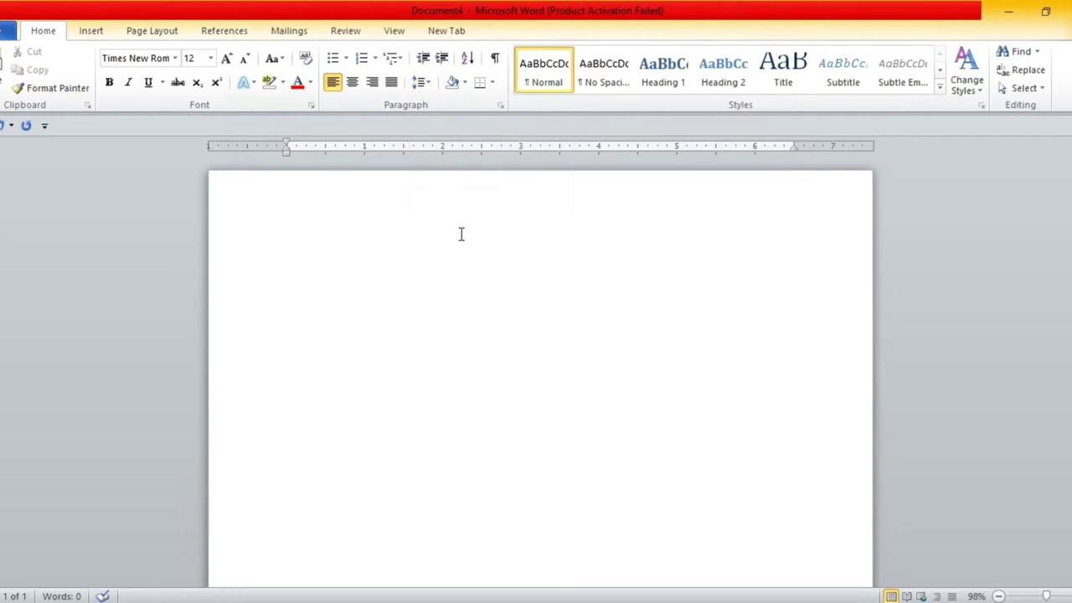
# Step: Paste the Super Constructions Company Limited letterhead into the header and use different odd and even pages
pyautogui.doubleClick(309, 192)
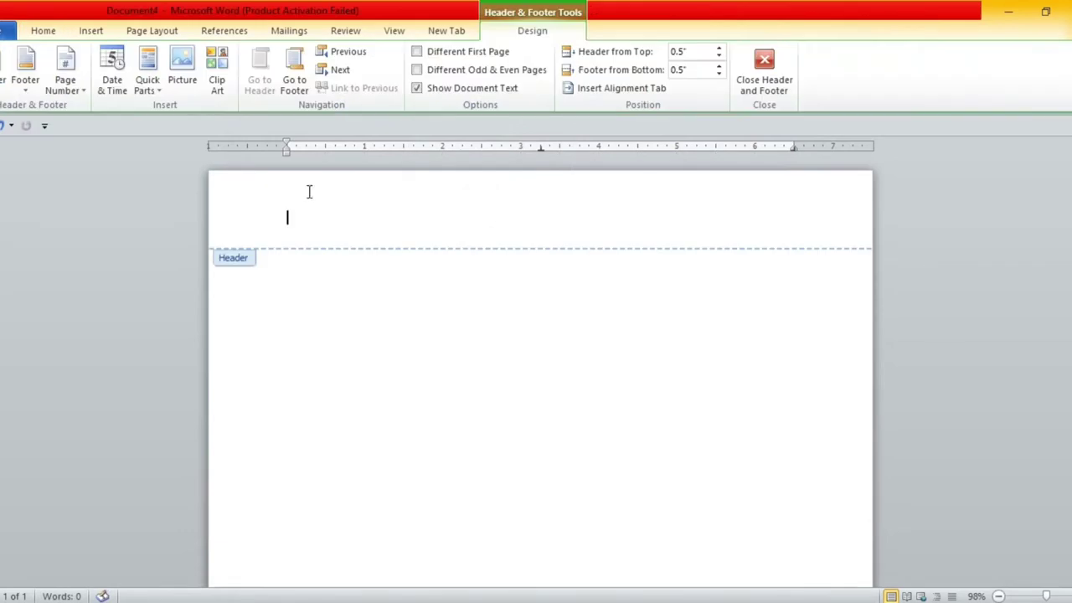
pyautogui.click(43, 30)
pyautogui.click(88, 105)
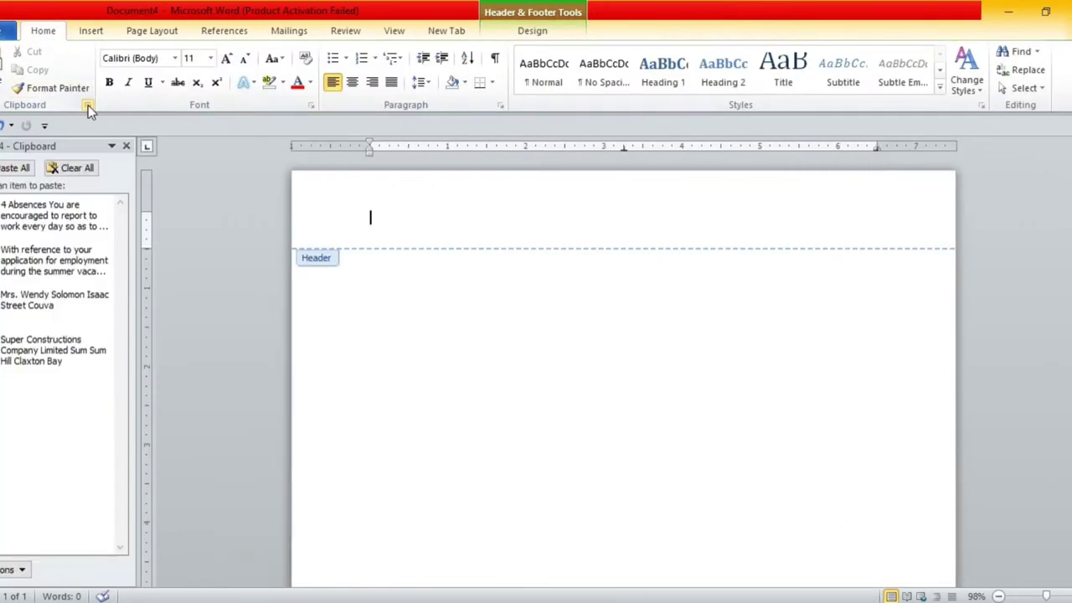
pyautogui.click(56, 360)
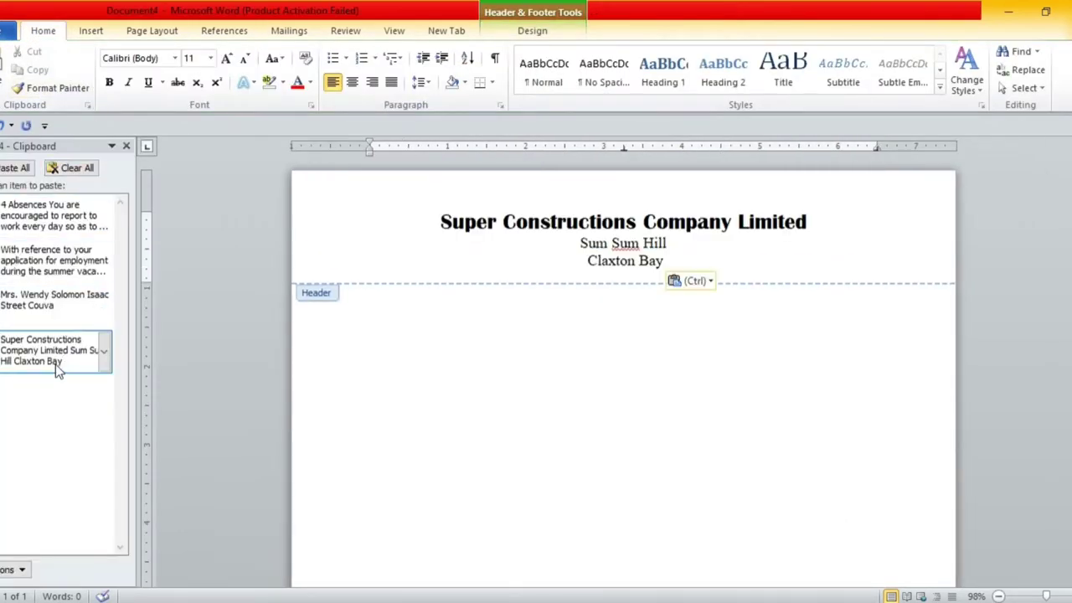
pyautogui.click(127, 146)
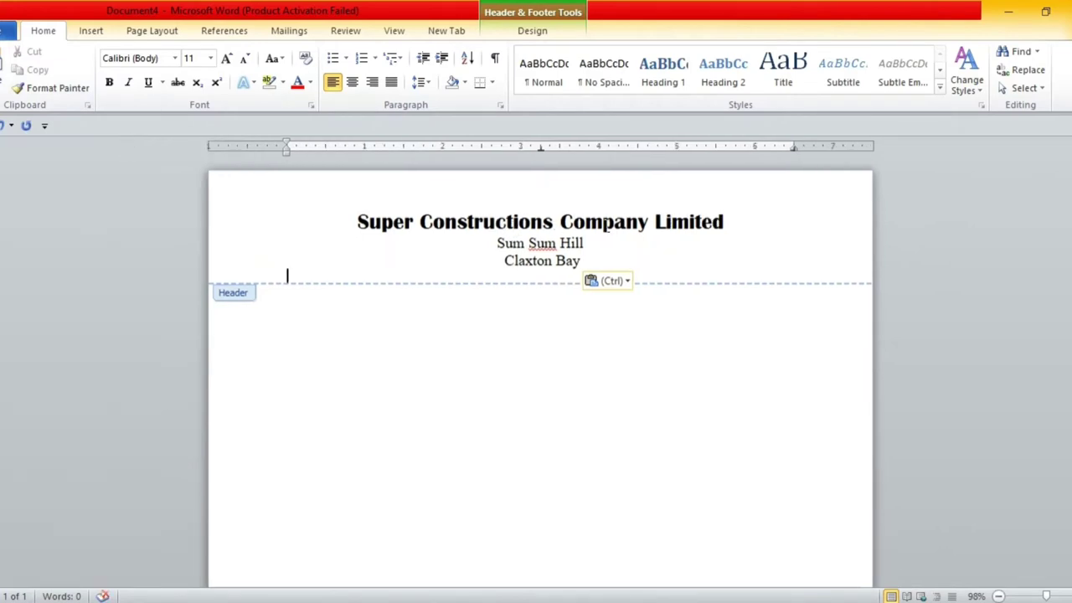
pyautogui.click(533, 33)
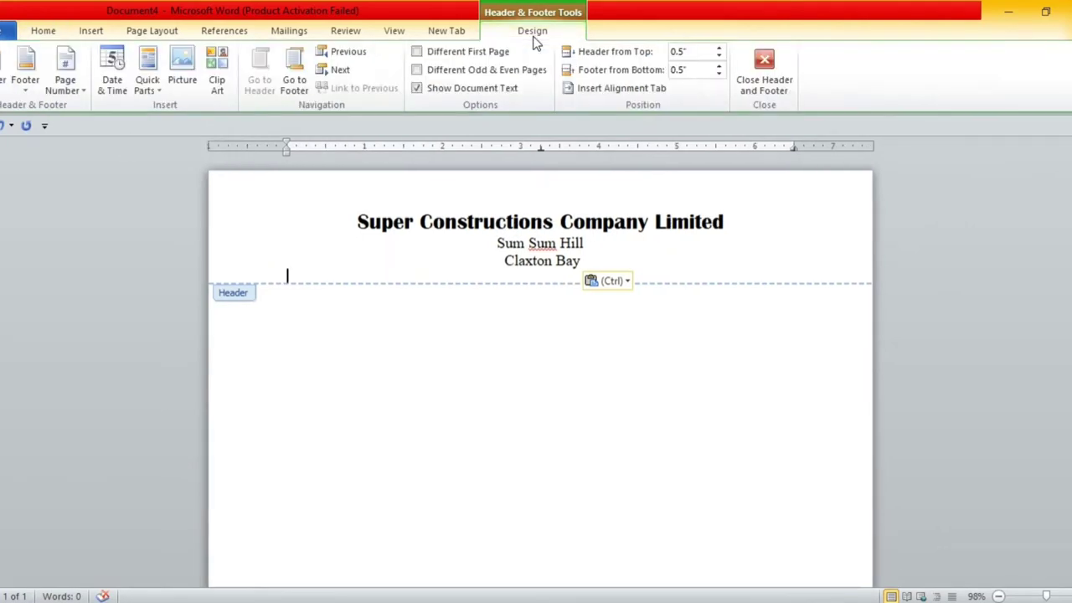
pyautogui.click(473, 71)
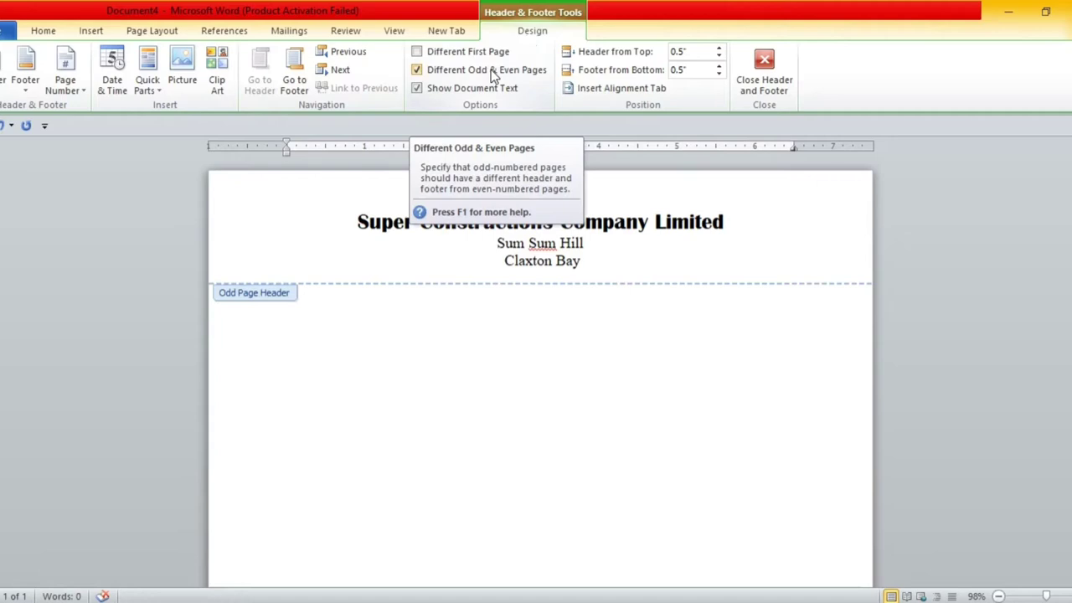
# Step: Leave the header and add the right-aligned date, 5th May
pyautogui.click(767, 67)
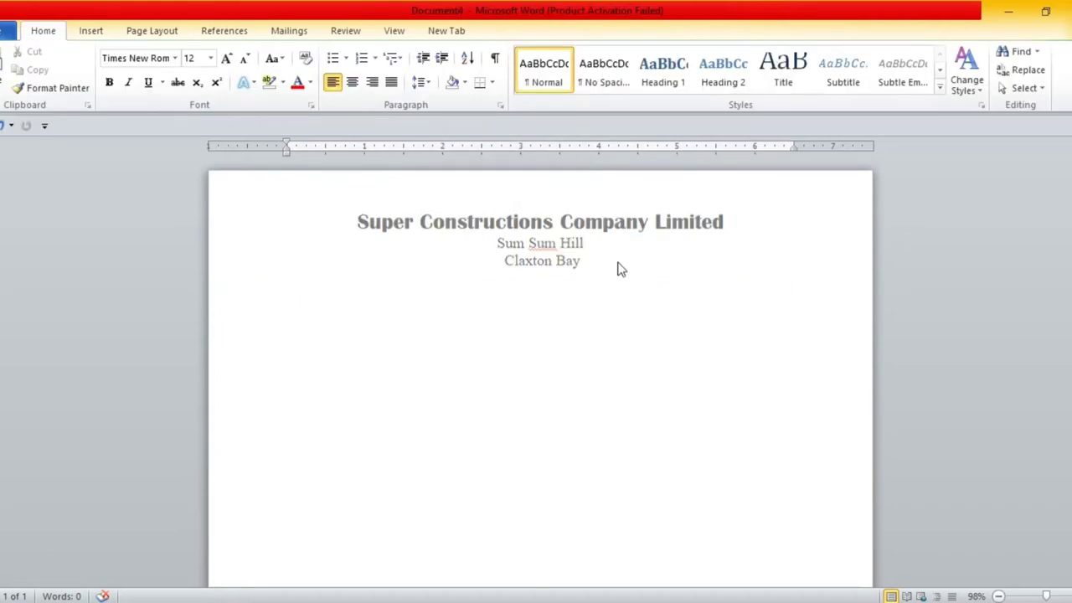
pyautogui.click(371, 82)
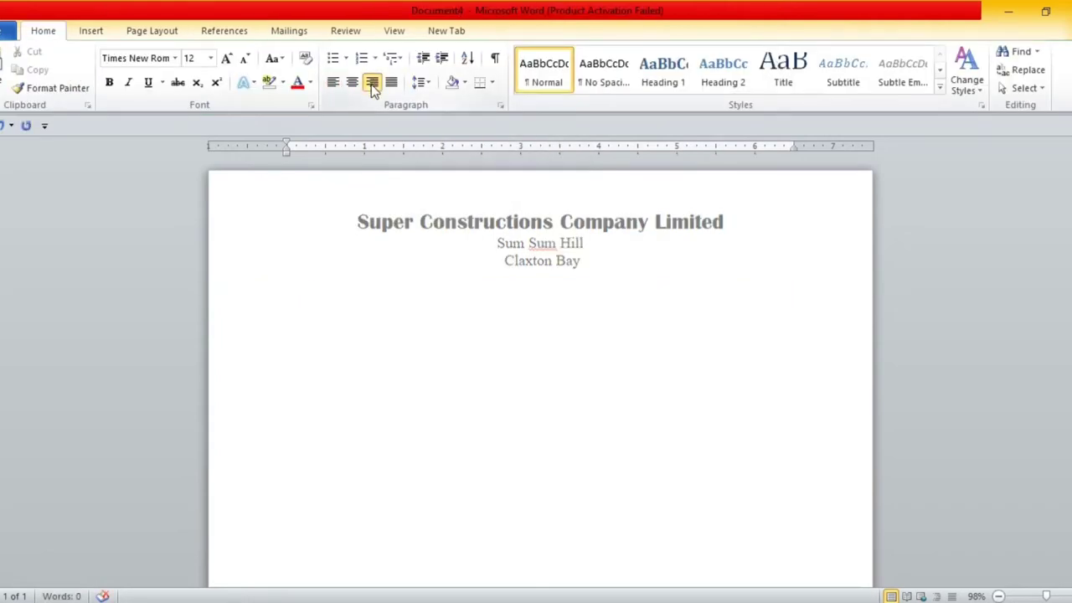
pyautogui.write('25th Ma')
pyautogui.write('y, 2020')
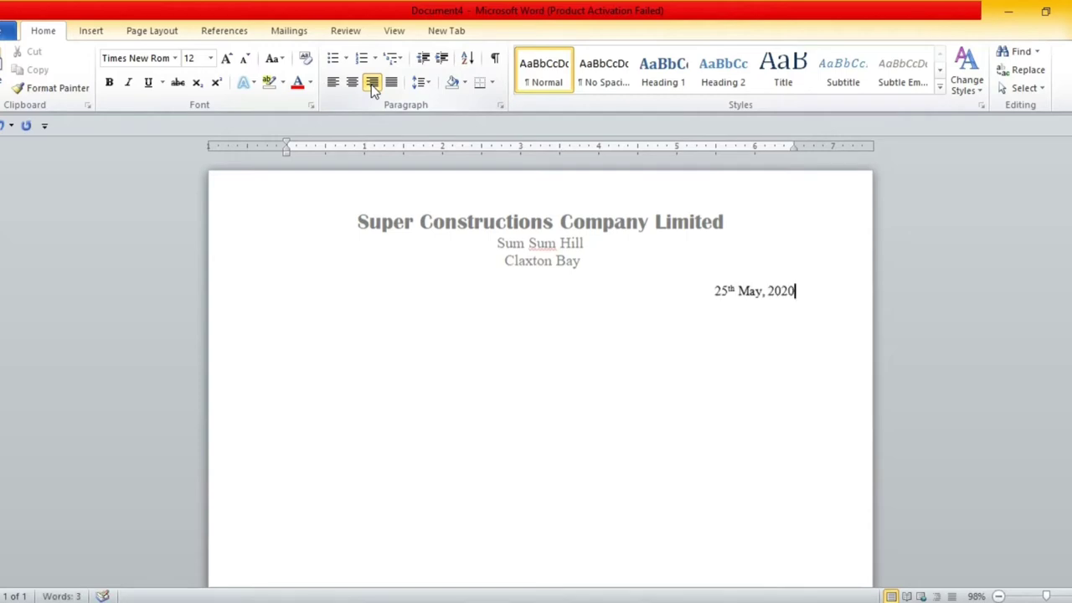
pyautogui.write('2')
pyautogui.press('Return')
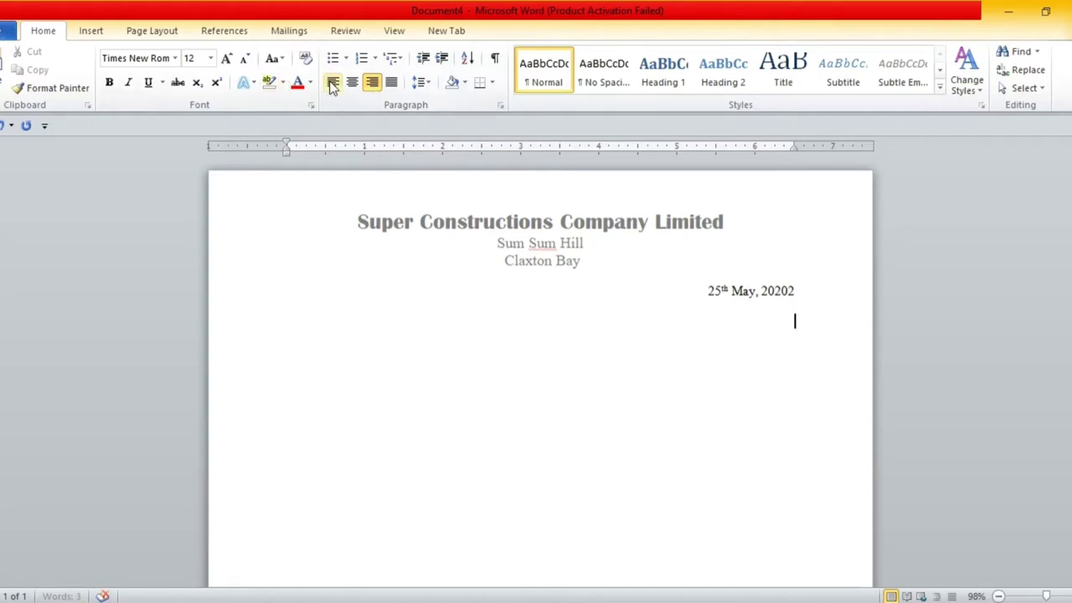
pyautogui.click(332, 82)
pyautogui.click(87, 106)
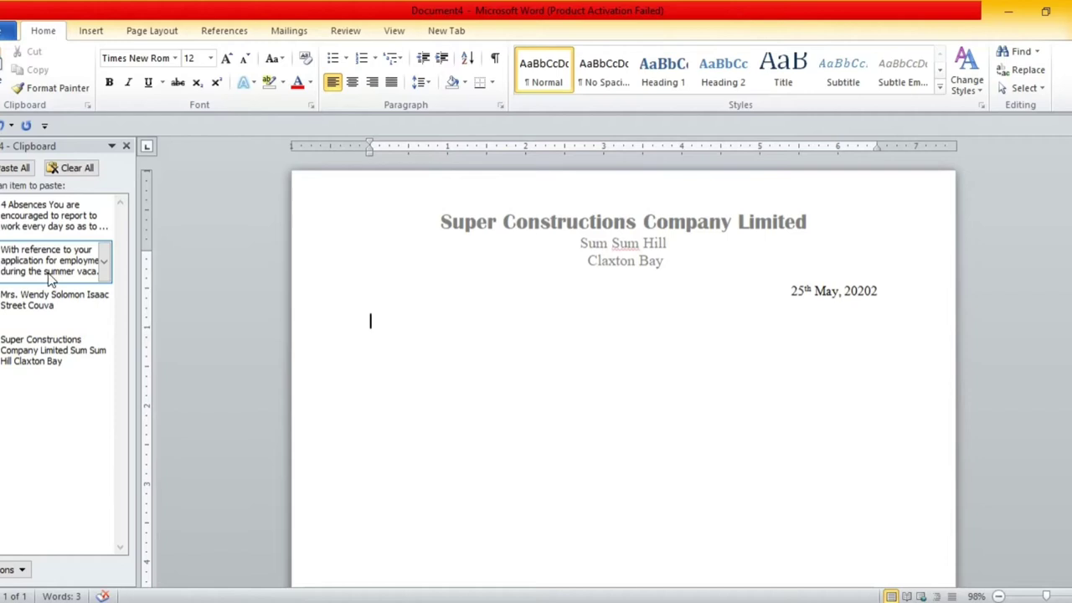
pyautogui.click(51, 300)
pyautogui.click(126, 147)
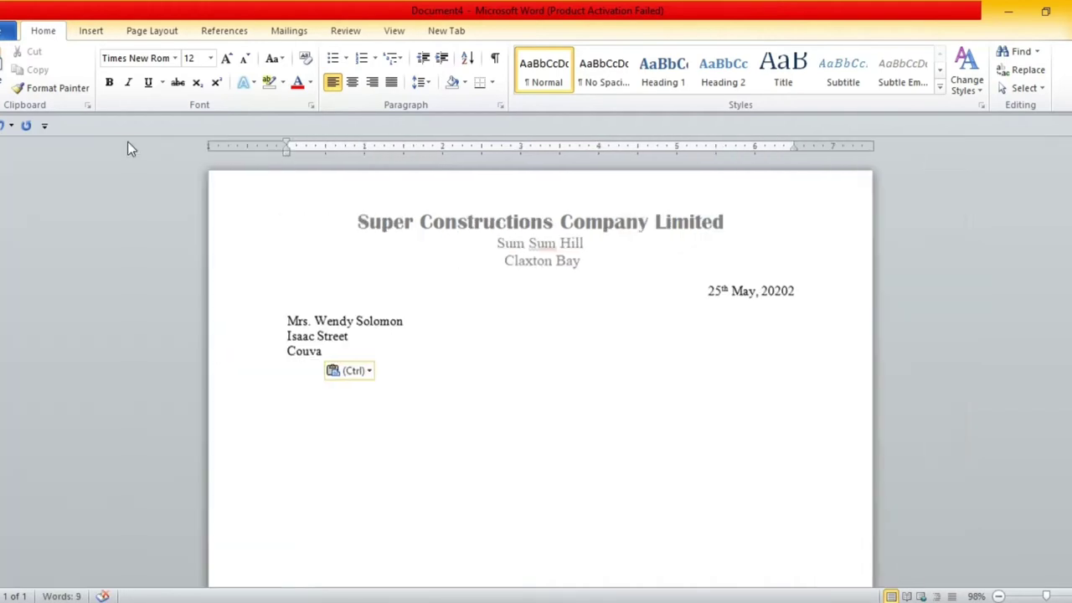
pyautogui.click(350, 400)
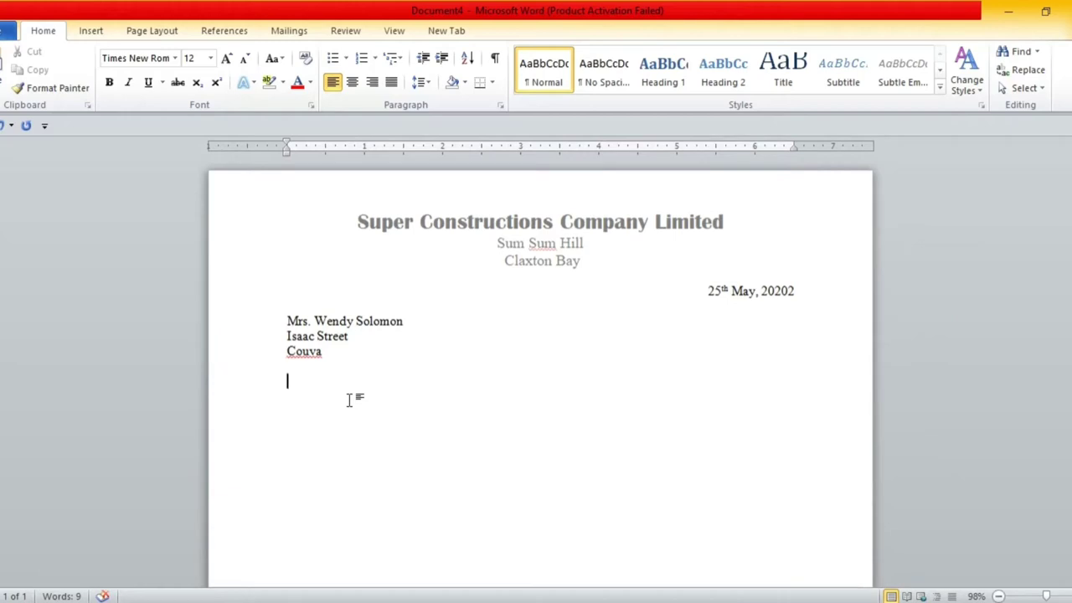
pyautogui.write('Dear ')
pyautogui.write('Ms')
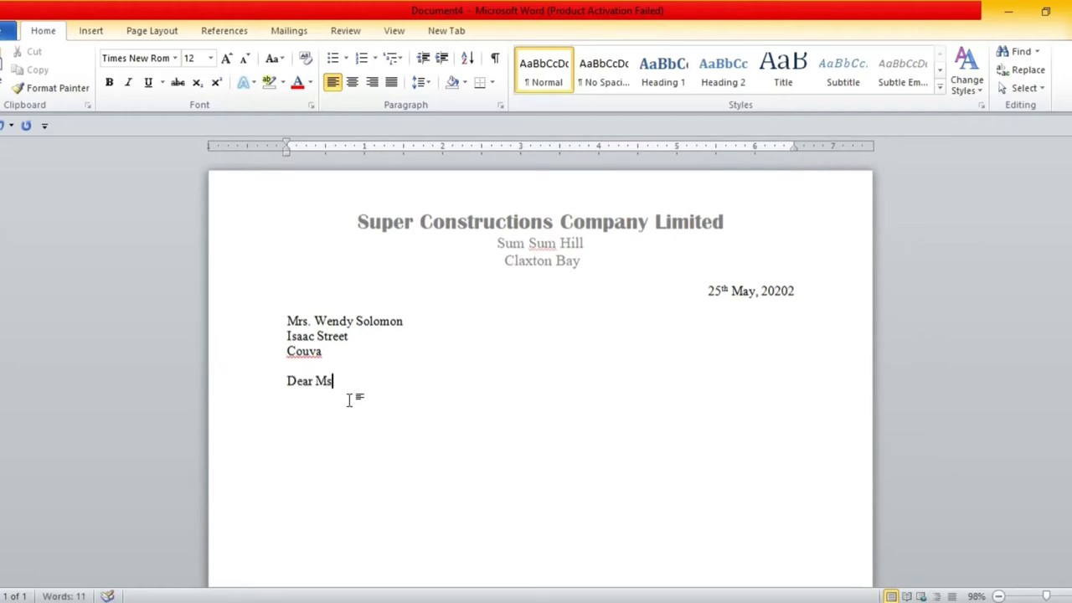
pyautogui.write('. Solomon')
pyautogui.press('Return')
# Step: Add the underlined centred heading 'Vacation Employment Programme'
pyautogui.write('Vacat')
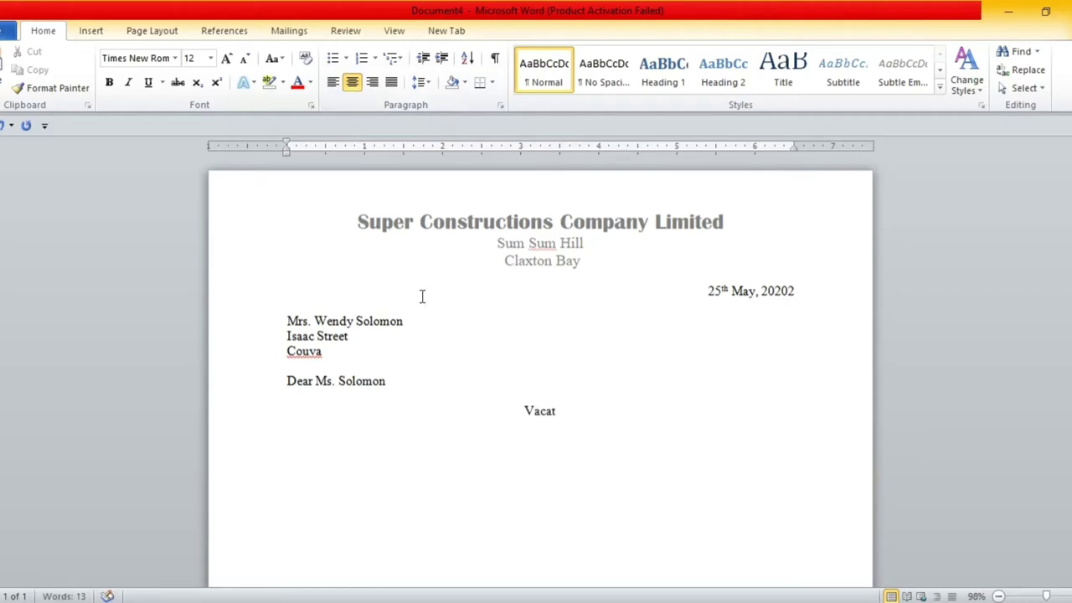
pyautogui.write('ion E')
pyautogui.write('mployment ')
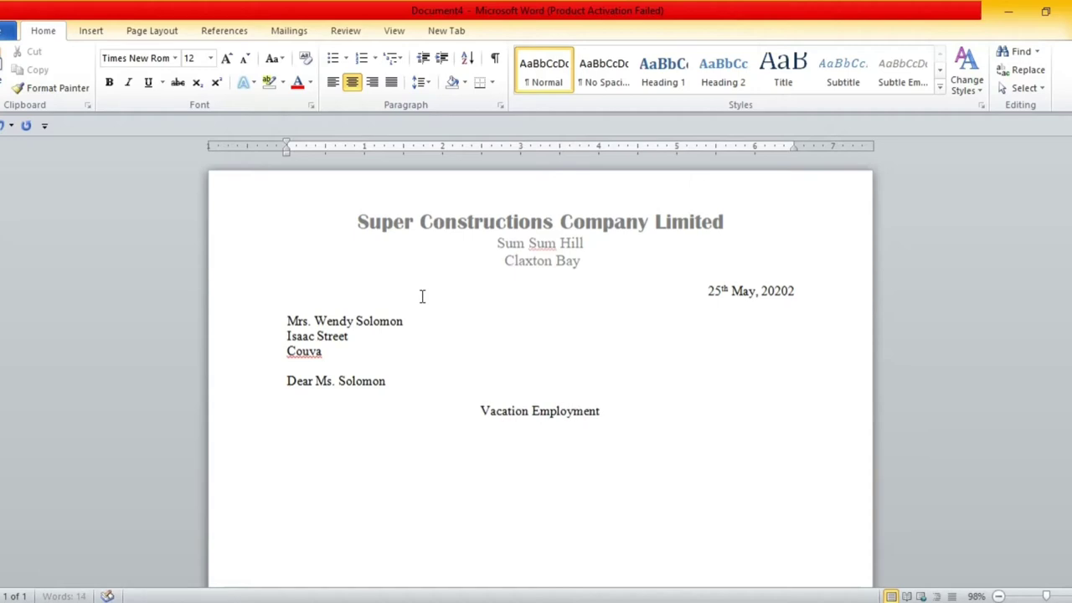
pyautogui.write('Prog')
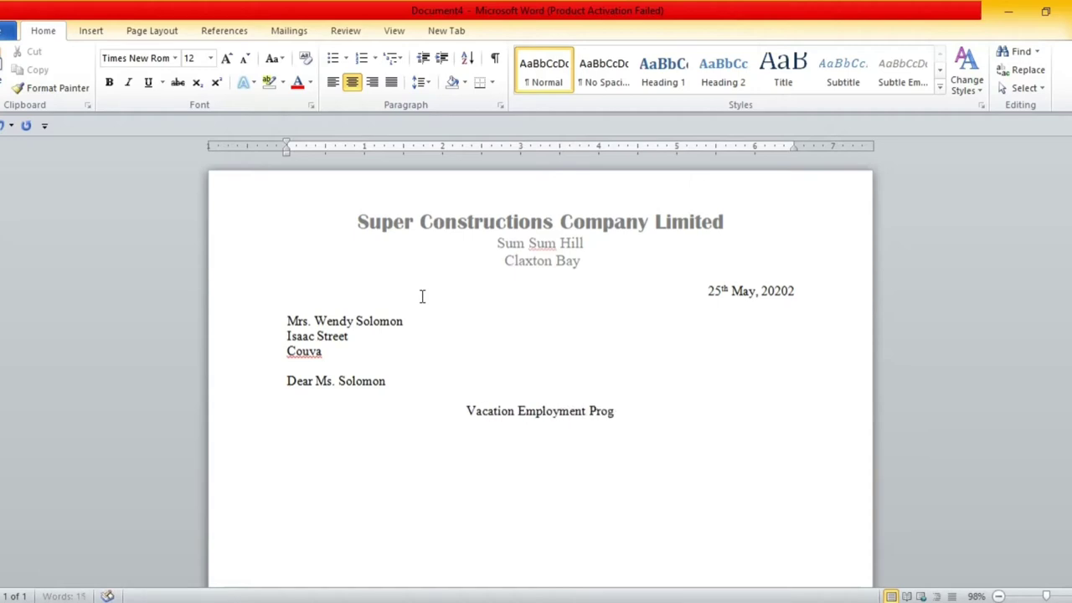
pyautogui.write('ramme')
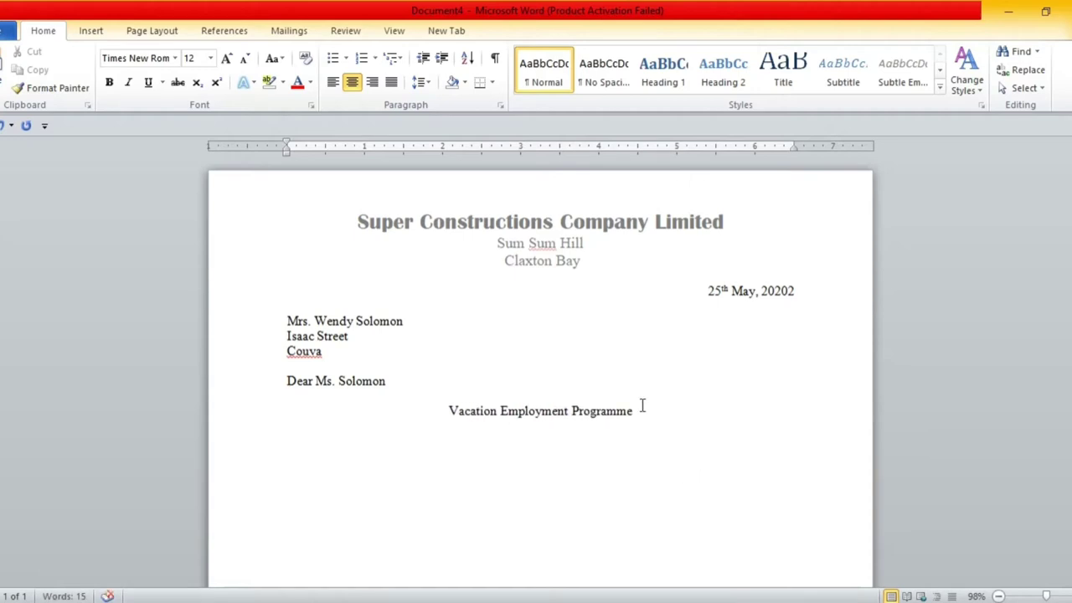
pyautogui.moveTo(641, 409); pyautogui.dragTo(497, 408)
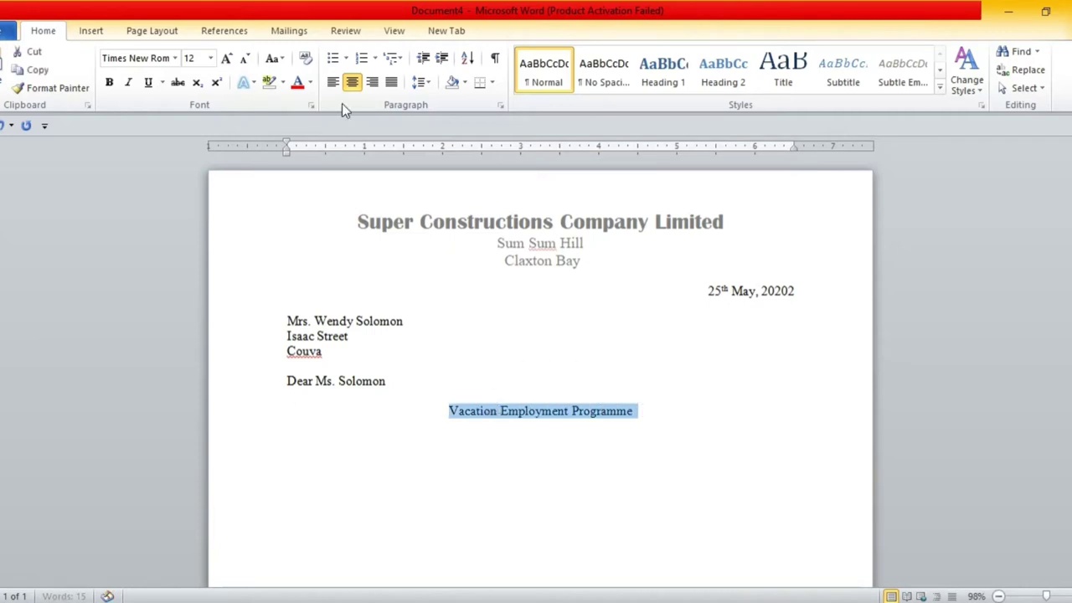
pyautogui.click(148, 82)
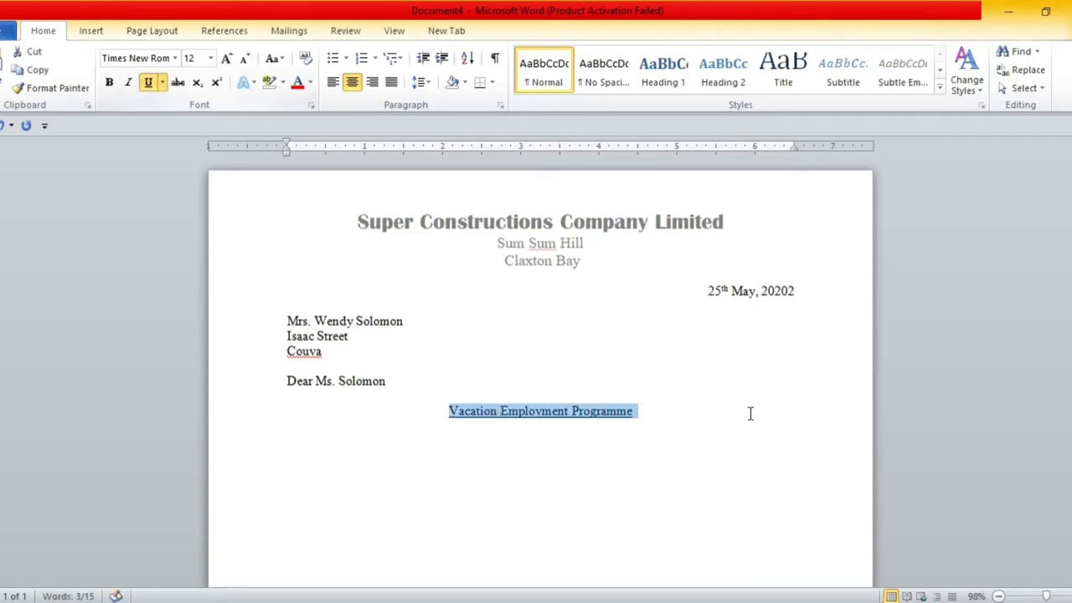
pyautogui.click(645, 415)
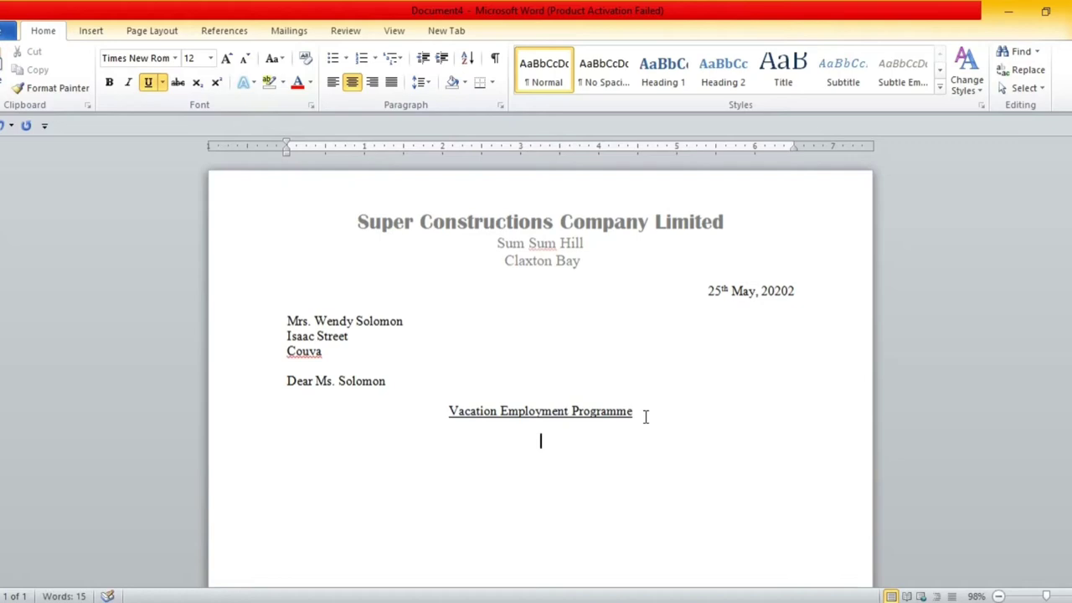
# Step: Paste the opening body paragraphs of the letter, left-aligned
pyautogui.click(332, 82)
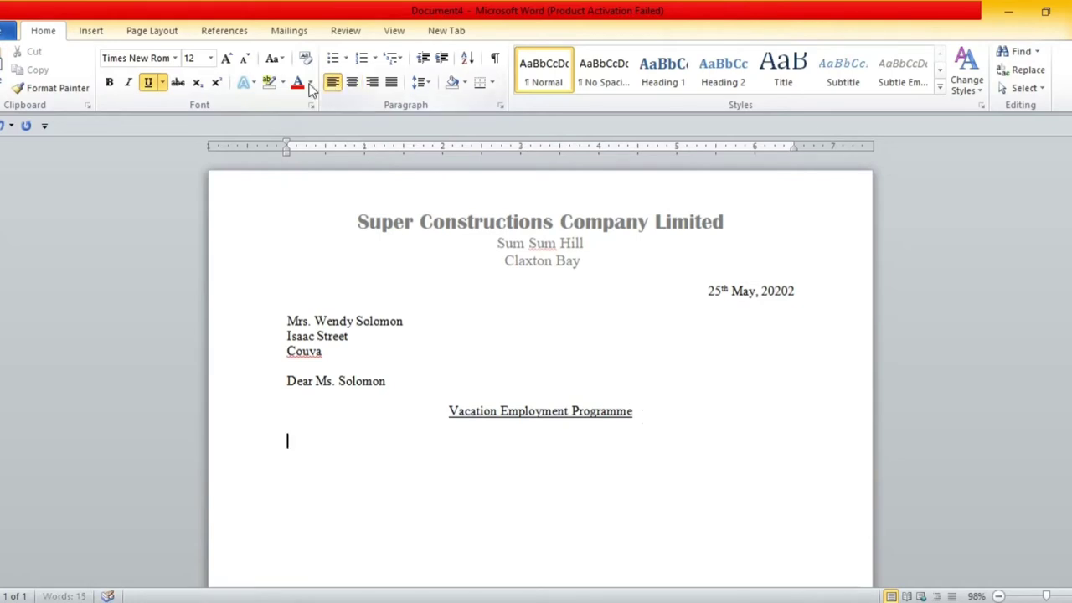
pyautogui.click(88, 106)
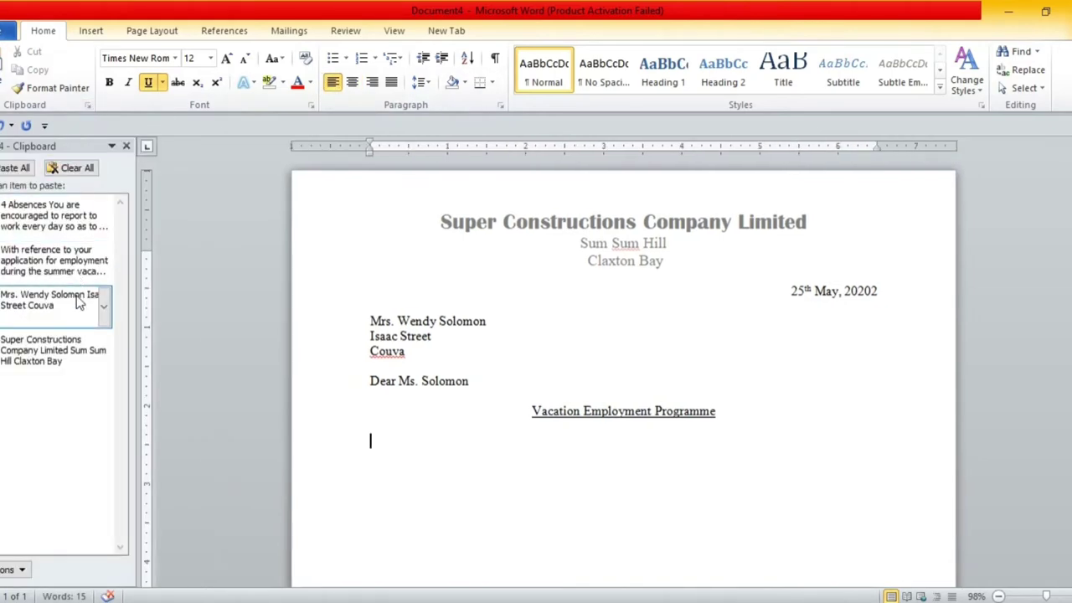
pyautogui.click(67, 265)
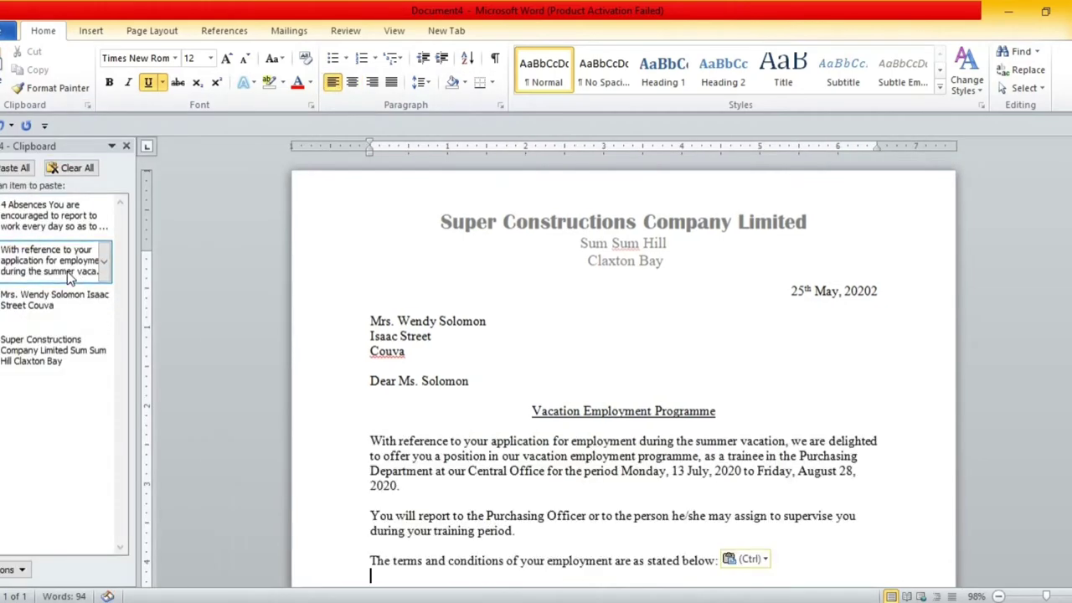
pyautogui.click(126, 146)
# Step: Indent the first lines of the 'With reference', 'You will report' and terms and conditions paragraphs
pyautogui.scroll(-3, 540, 362)
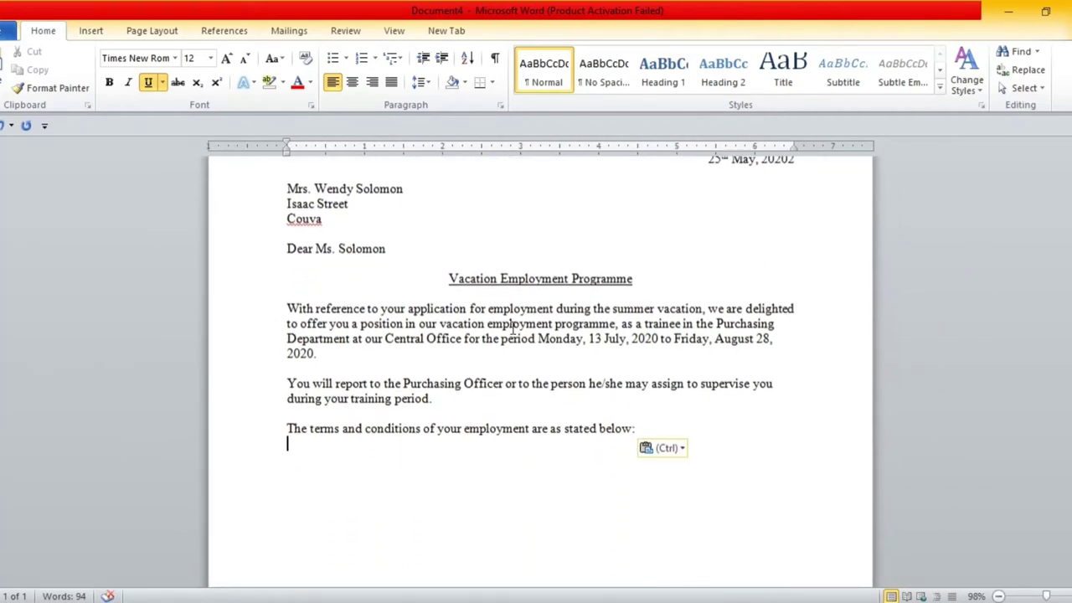
pyautogui.click(286, 308)
pyautogui.press('Tab')
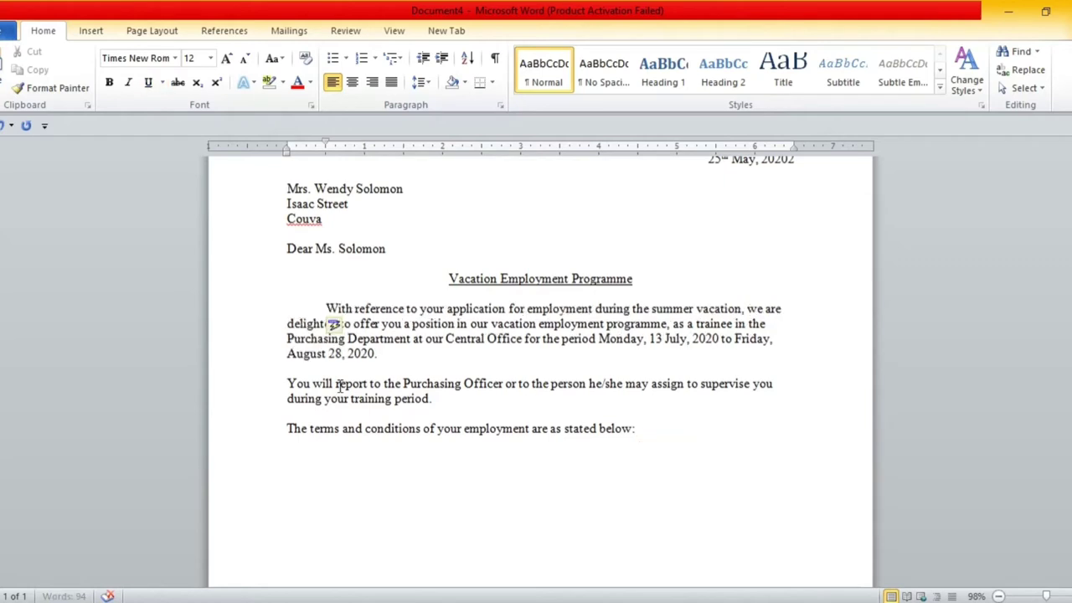
pyautogui.click(287, 385)
pyautogui.press('Tab')
pyautogui.click(282, 431)
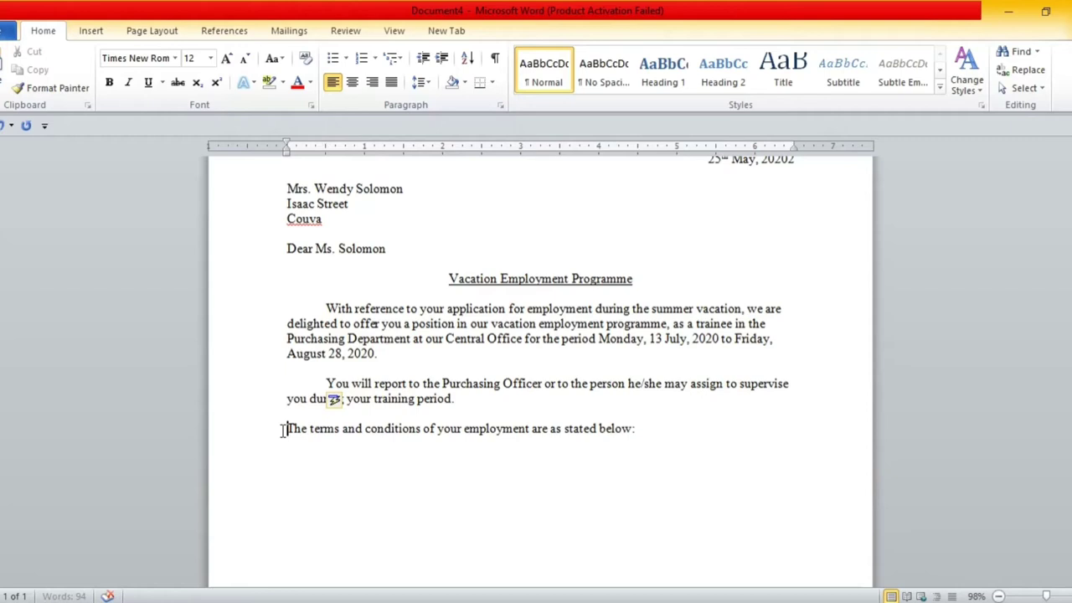
pyautogui.press('Tab')
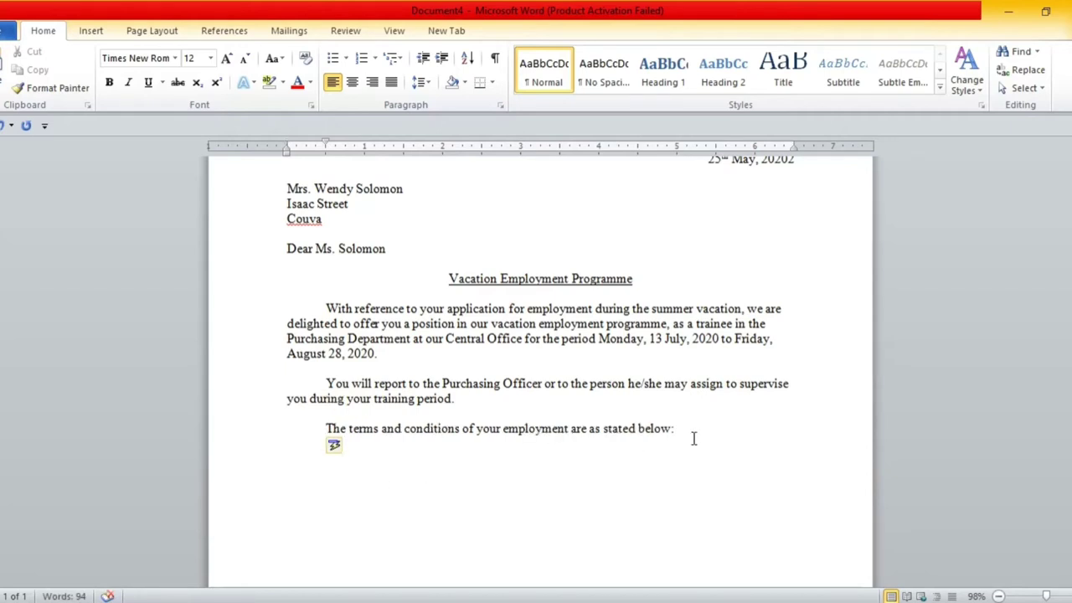
pyautogui.click(701, 431)
# Step: Add numbered item 1 at the margin with the underlined heading 'Hours of work'
pyautogui.click(423, 60)
pyautogui.click(361, 59)
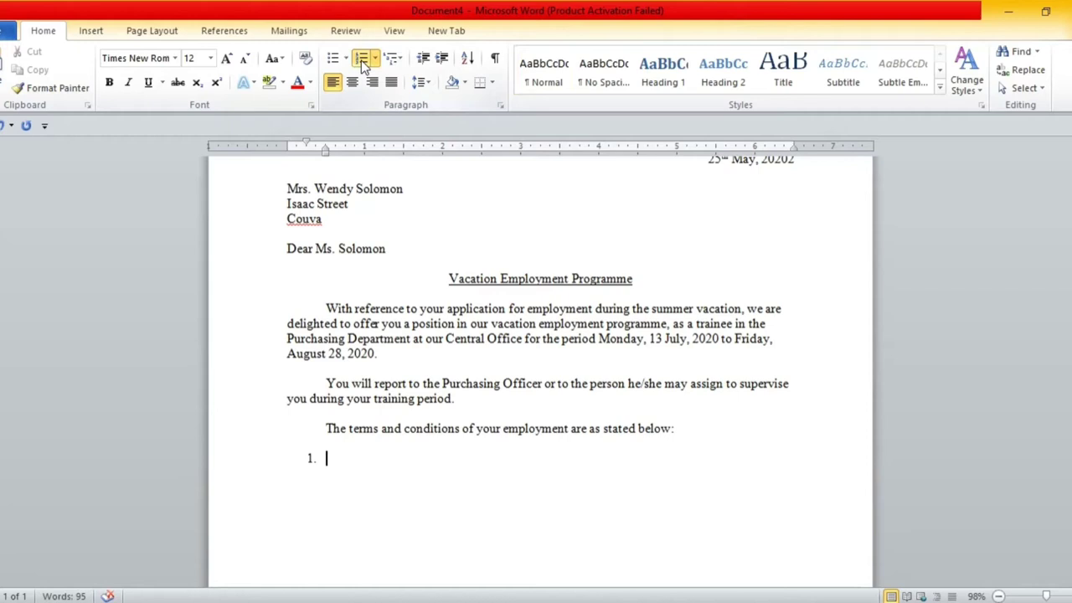
pyautogui.click(363, 61)
pyautogui.click(376, 58)
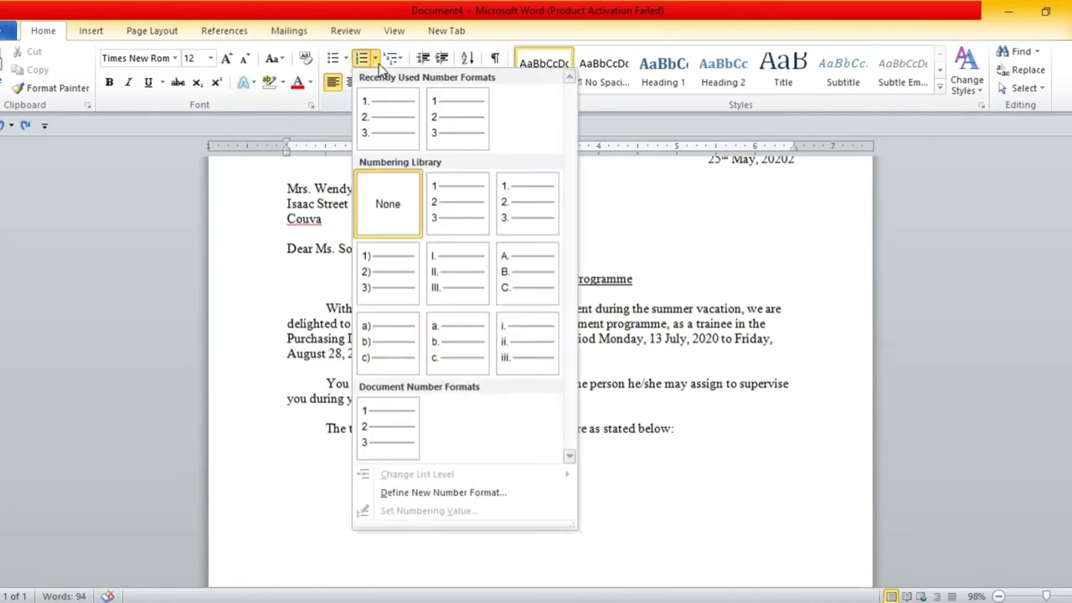
pyautogui.click(456, 124)
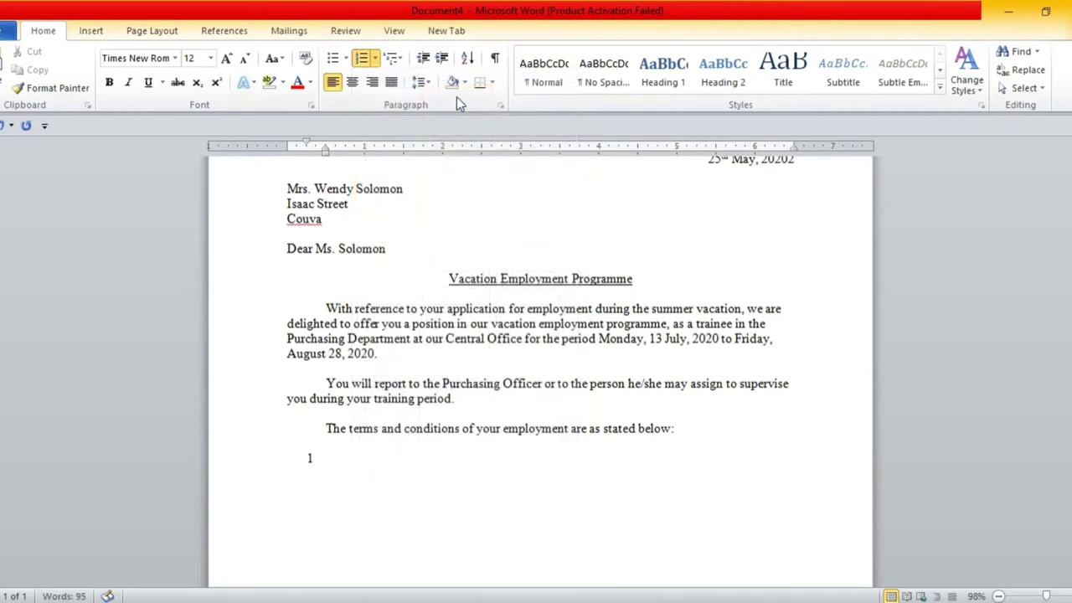
pyautogui.click(426, 67)
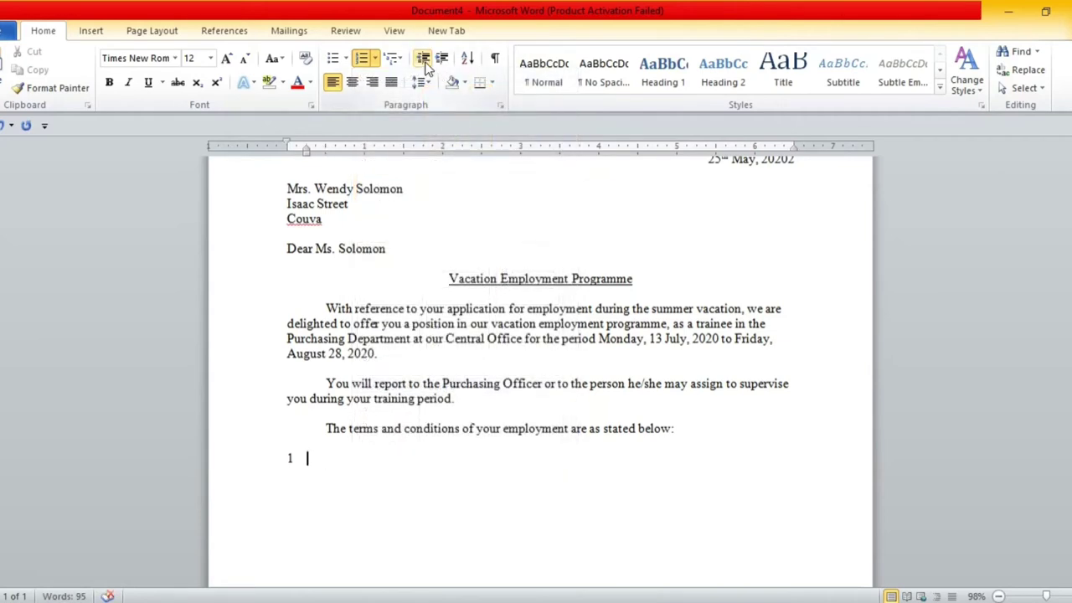
pyautogui.write('Hours')
pyautogui.write(' of work')
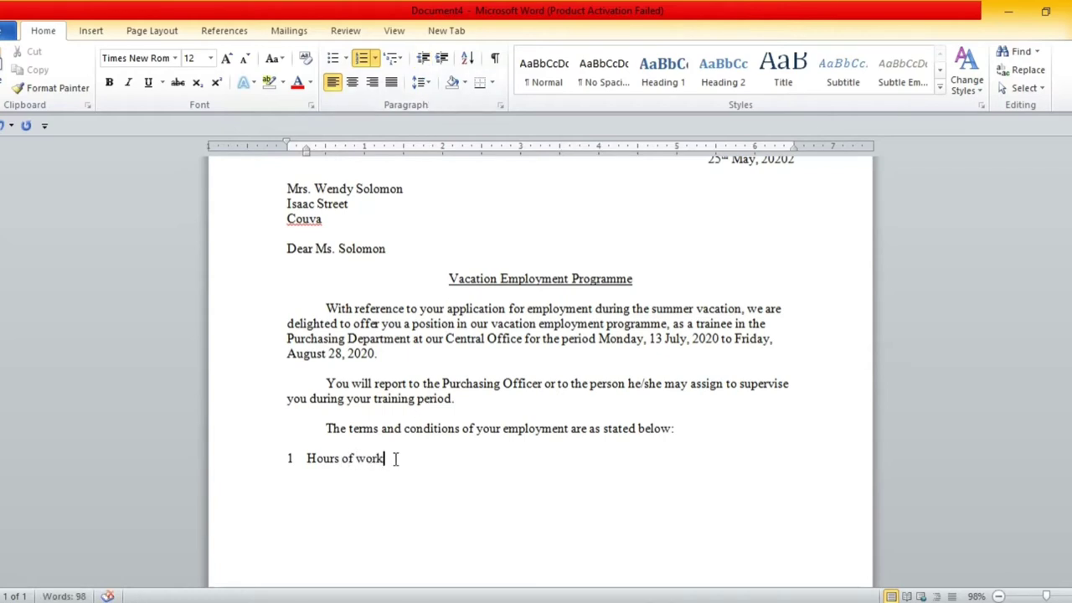
pyautogui.moveTo(386, 459); pyautogui.dragTo(308, 459)
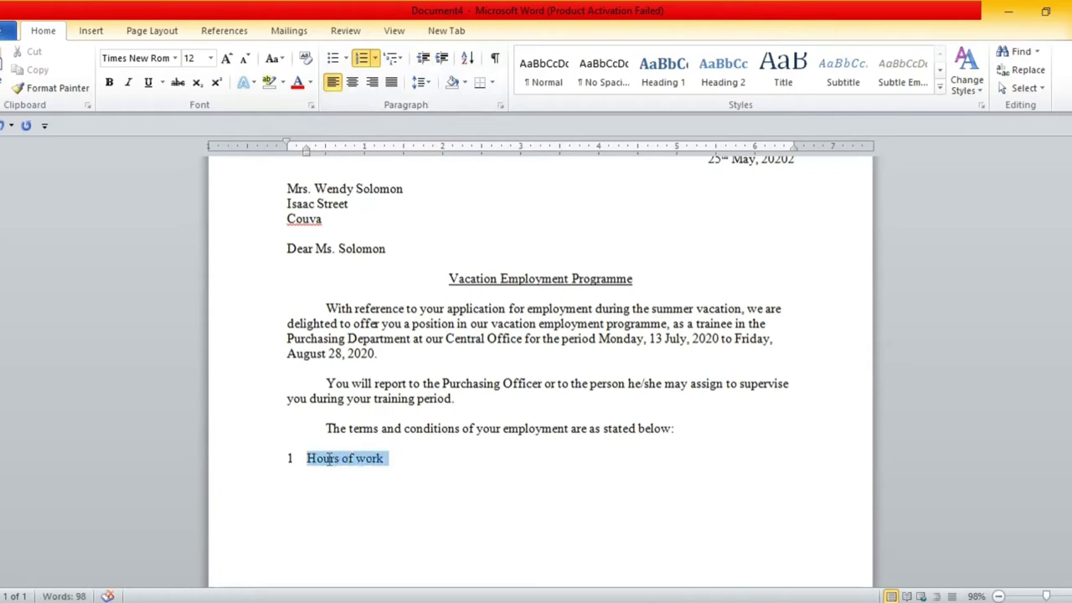
pyautogui.click(151, 82)
pyautogui.click(418, 463)
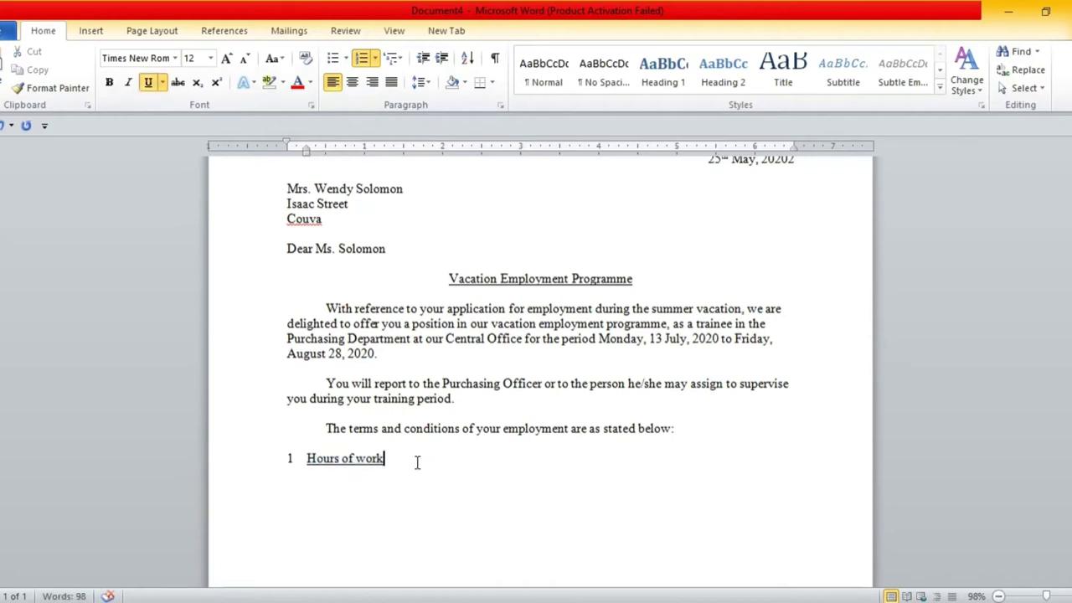
# Step: Write the plain hours paragraph: 8:00 a.m. to 4:00 p.m. weekdays, one hour for lunch
pyautogui.press('Return')
pyautogui.press('Return')
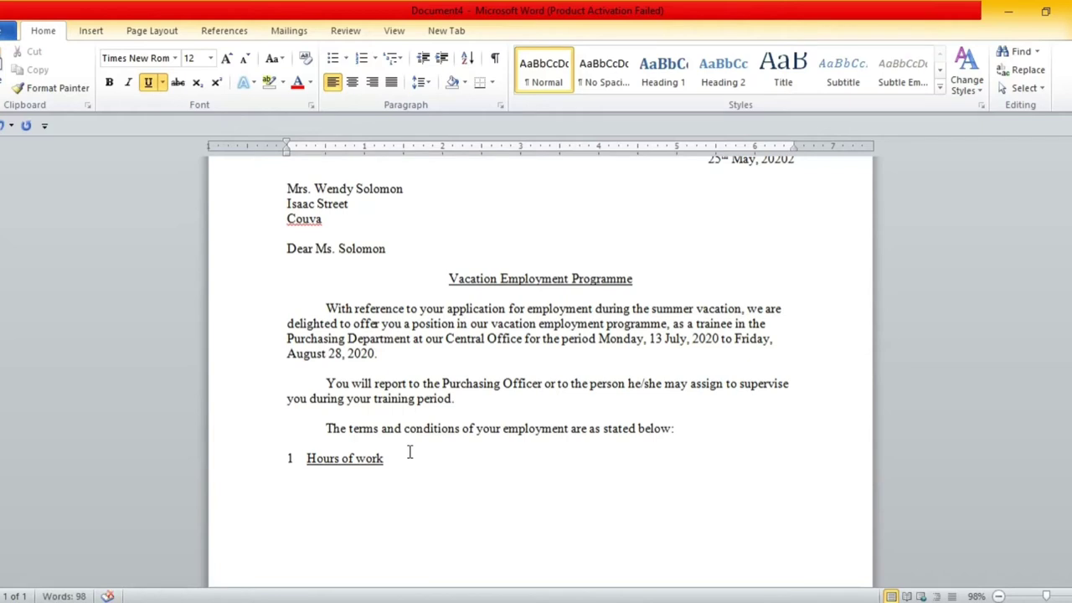
pyautogui.write('The hours')
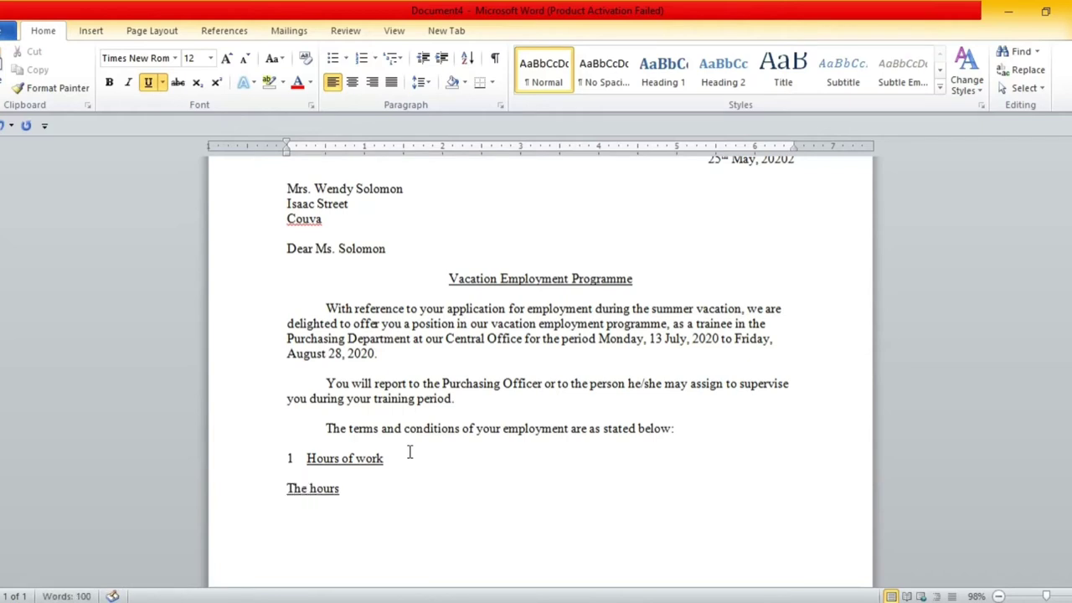
pyautogui.moveTo(343, 489); pyautogui.dragTo(288, 489)
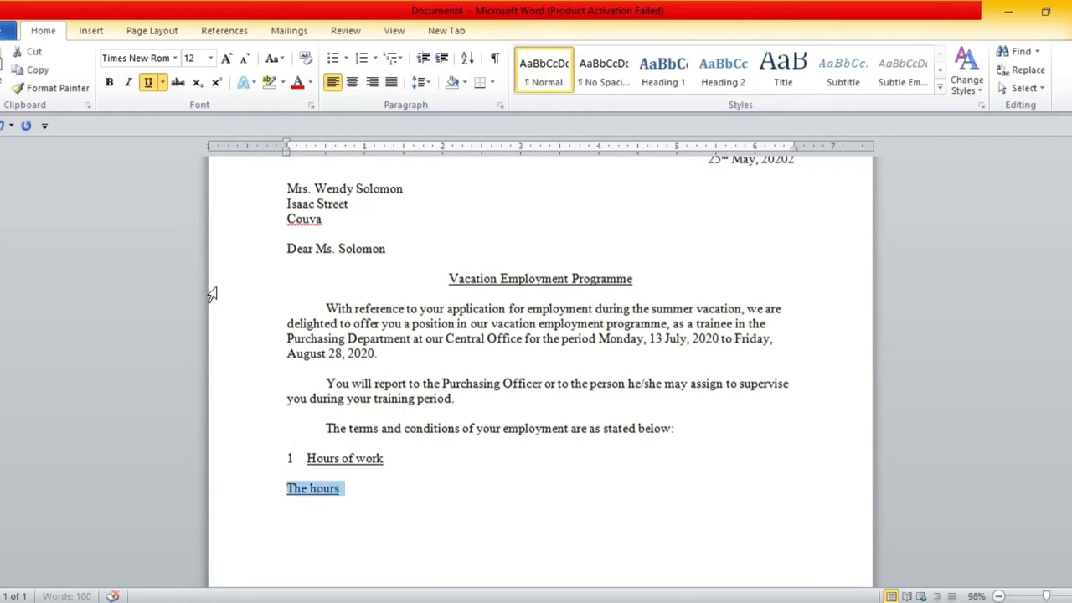
pyautogui.click(148, 82)
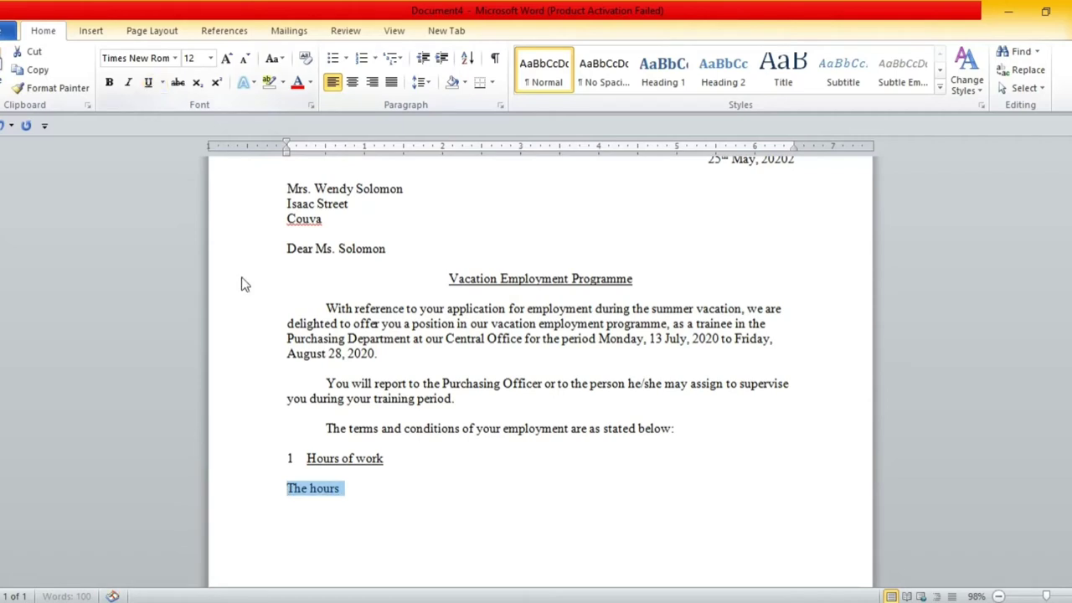
pyautogui.click(359, 496)
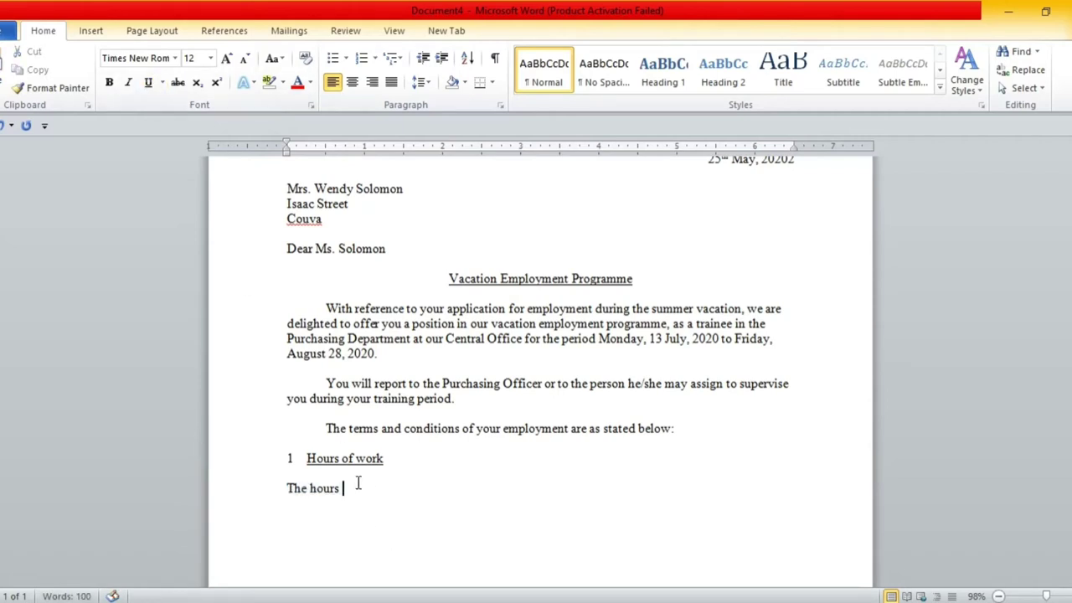
pyautogui.write('of worl will be fro')
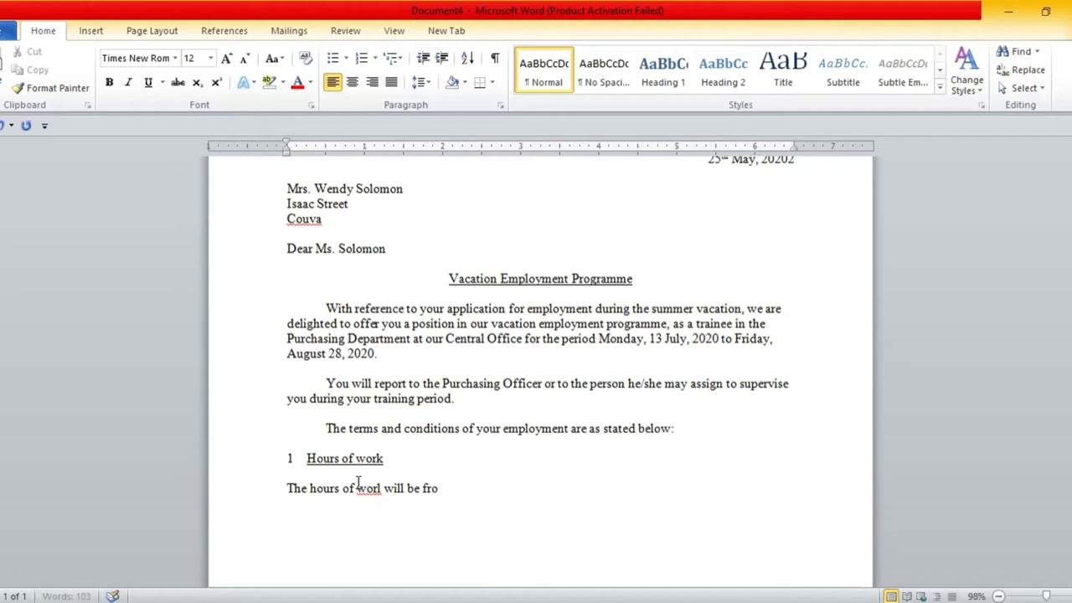
pyautogui.write('m 8:00')
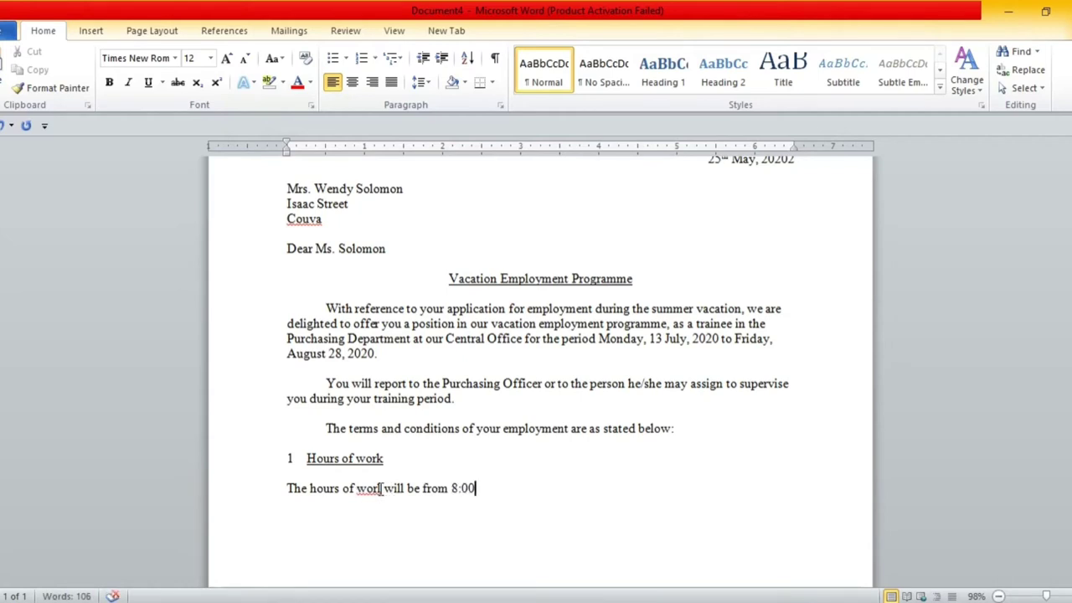
pyautogui.click(381, 489)
pyautogui.write('k')
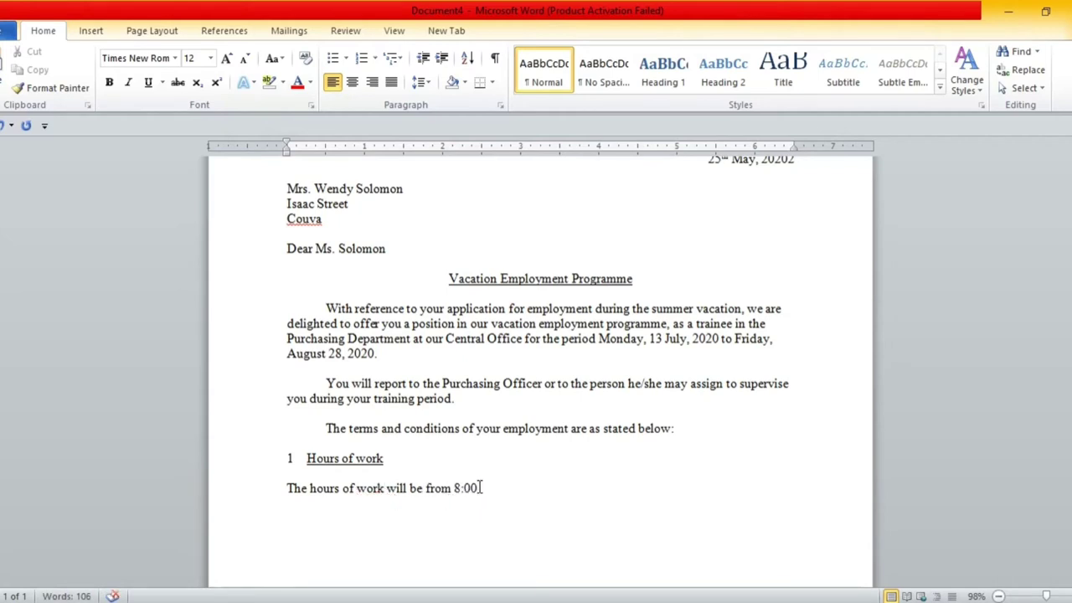
pyautogui.write(' will be from 8:00 a.m. to 4:')
pyautogui.write('00 p.m. ')
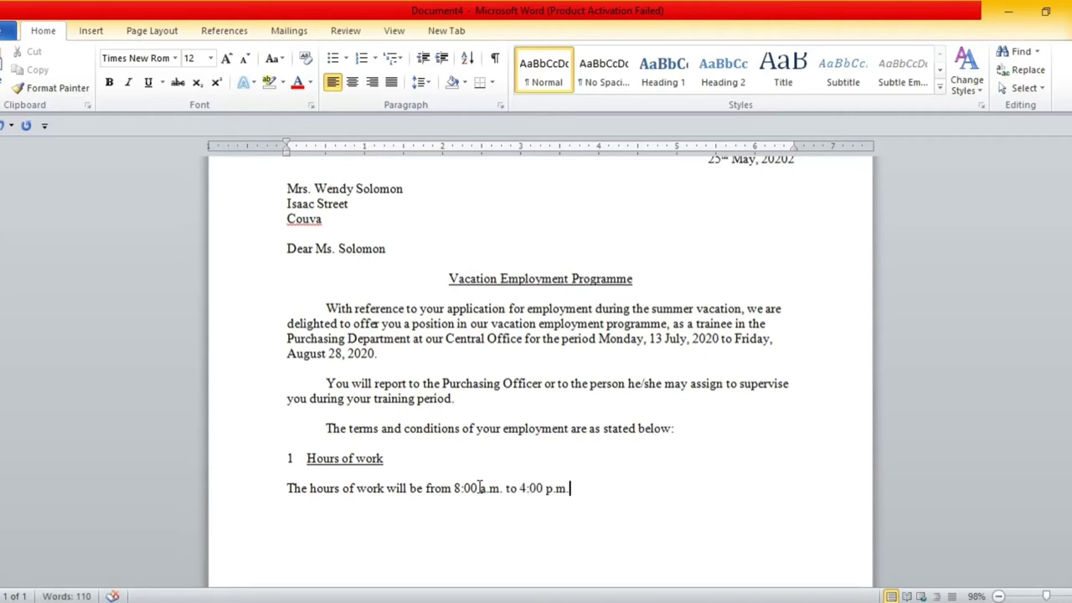
pyautogui.write('Mondays throu')
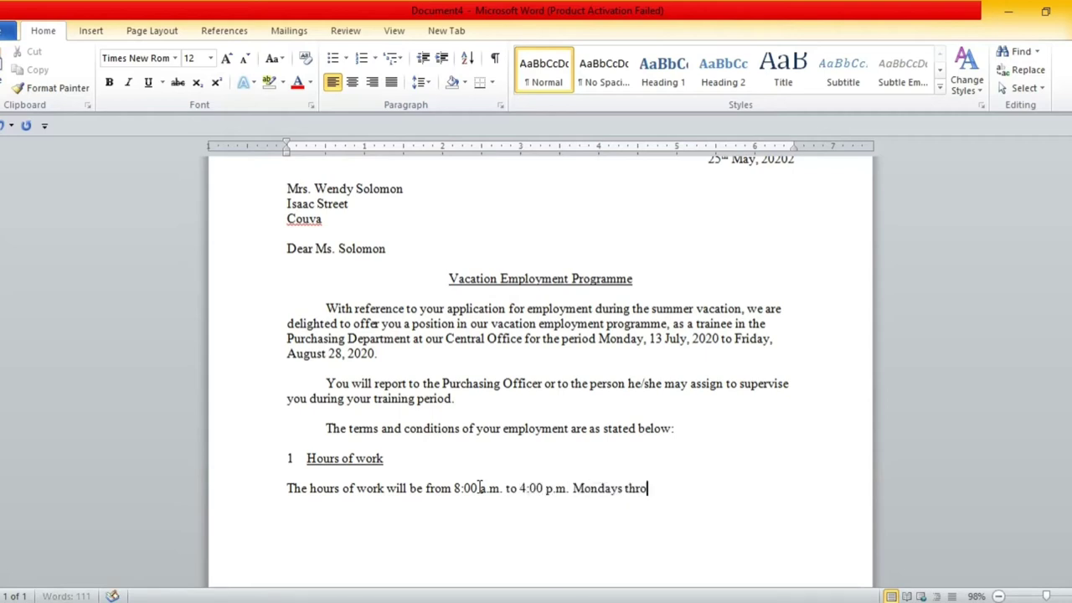
pyautogui.write('gh Fridays')
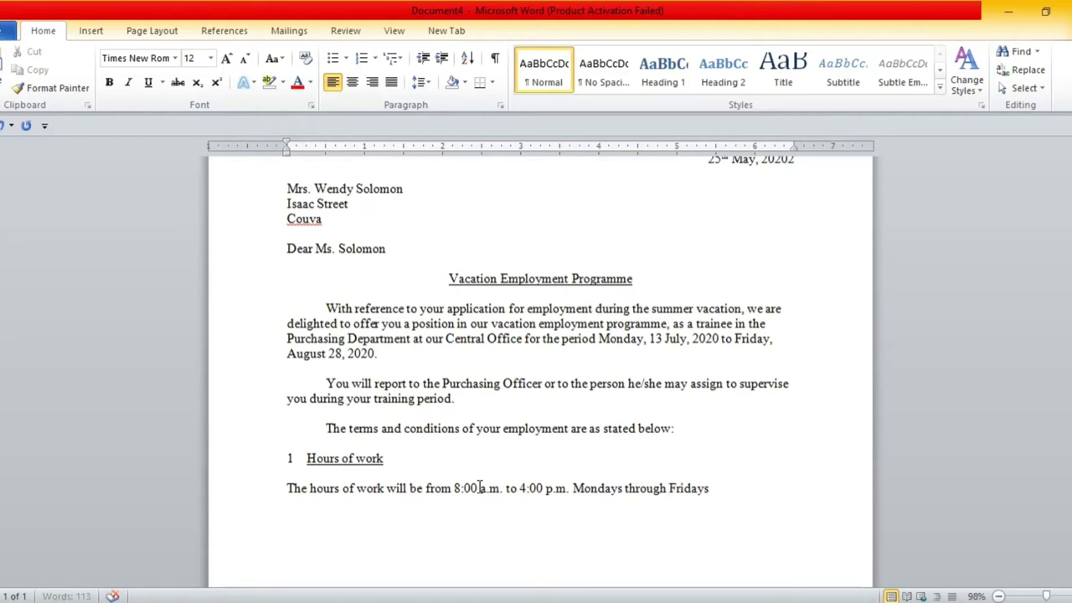
pyautogui.write(' with one hour')
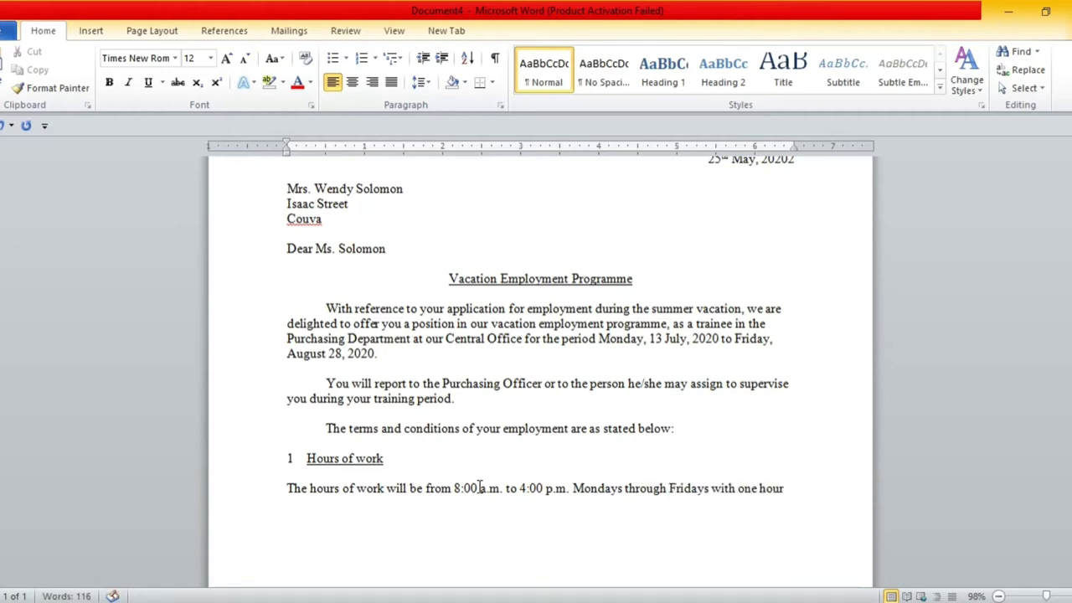
pyautogui.write(' off for lunch.')
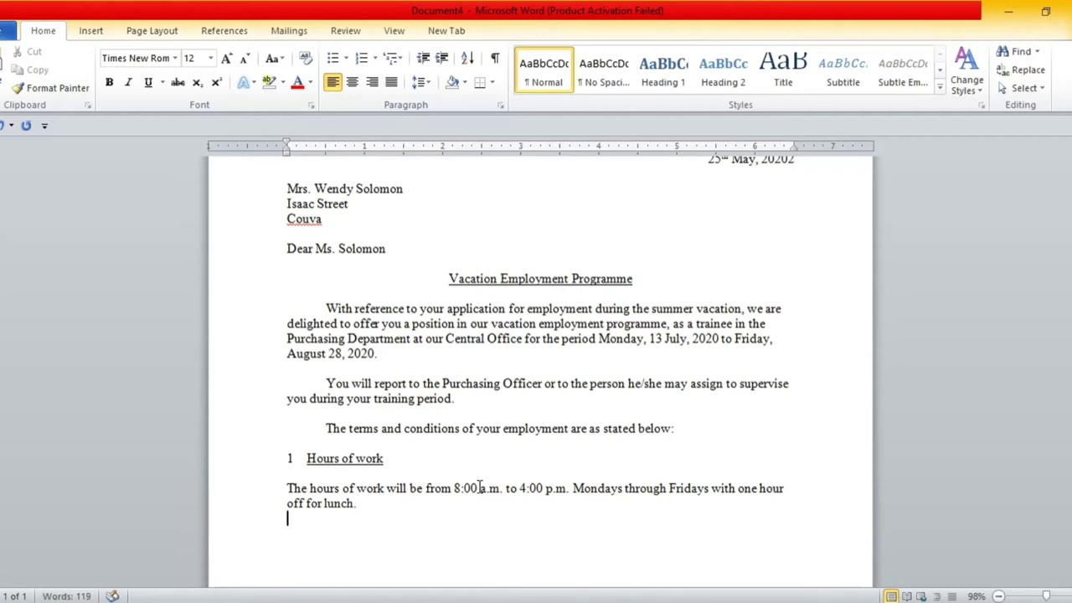
pyautogui.press('Return')
# Step: Add numbered item 2 with the underlined heading 'Attendance'
pyautogui.click(363, 59)
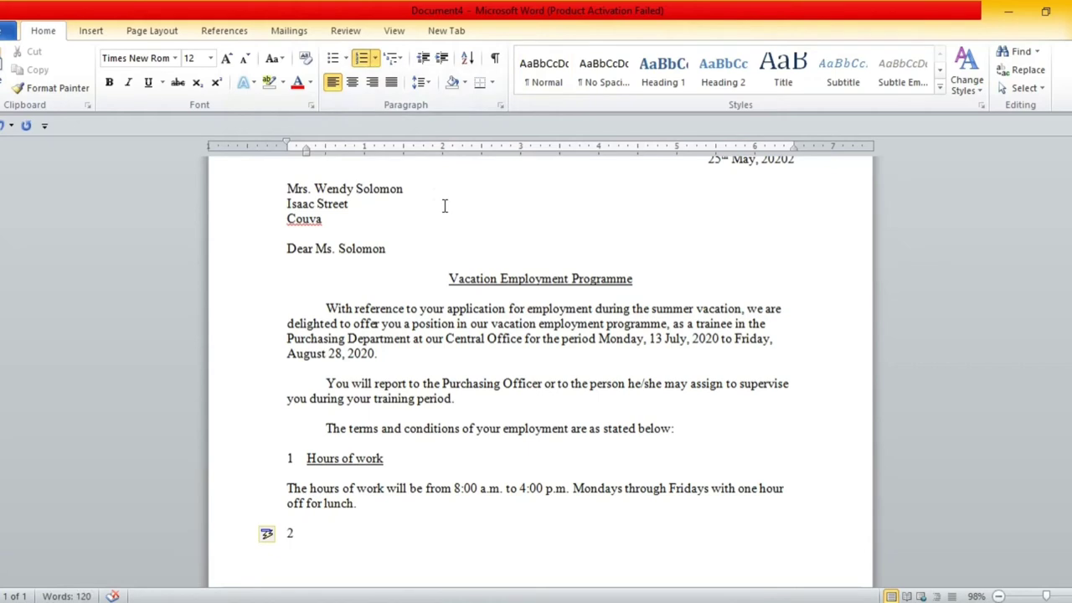
pyautogui.write('Attendance')
pyautogui.moveTo(387, 533); pyautogui.dragTo(311, 536)
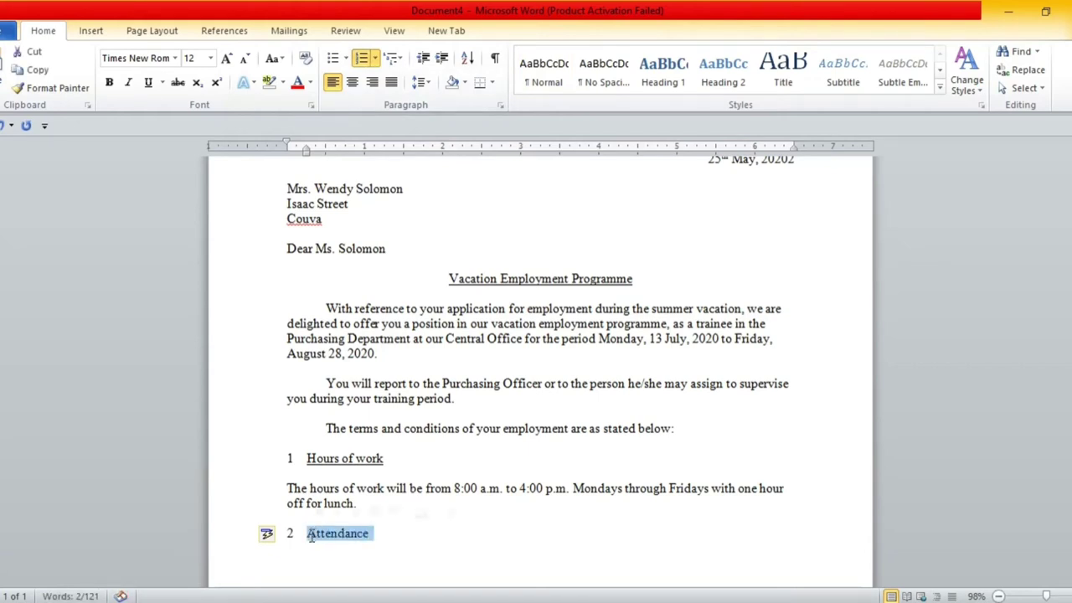
pyautogui.hotkey('ctrl', 'u')
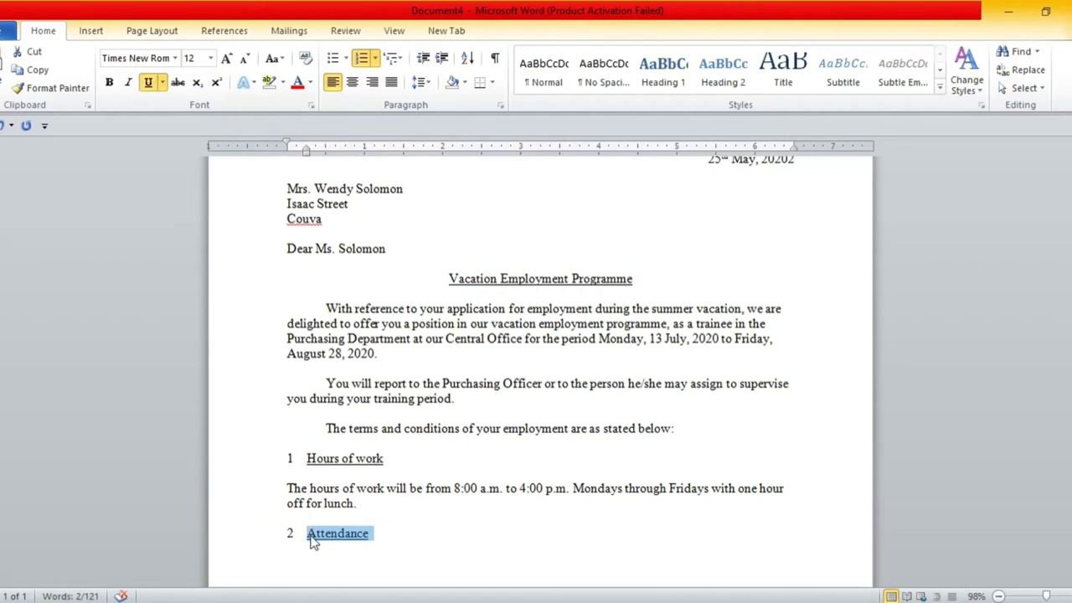
pyautogui.click(382, 539)
pyautogui.click(511, 545)
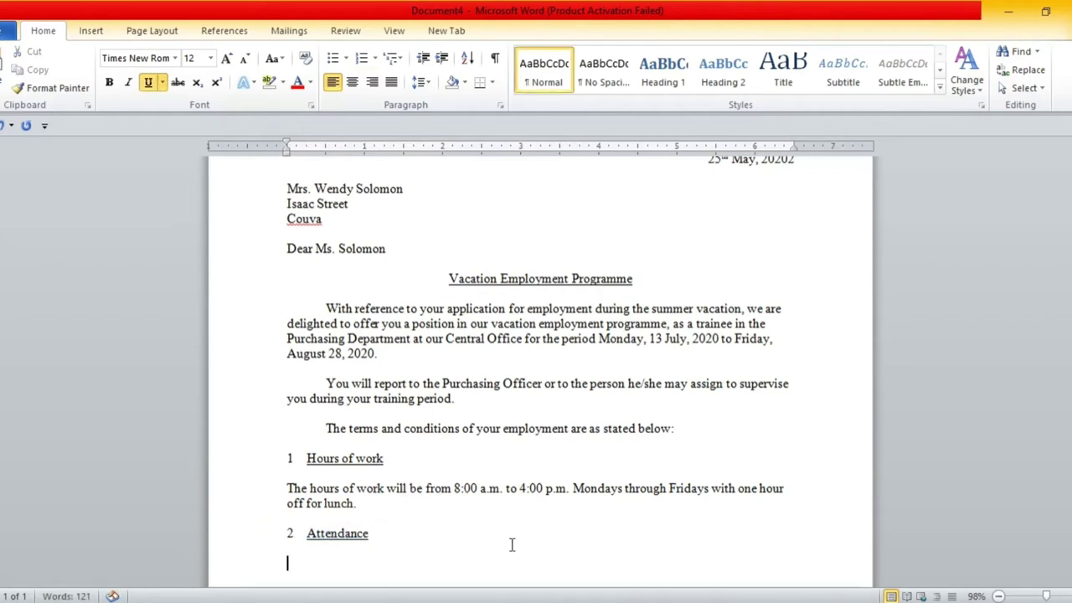
# Step: Write the plain paragraph requiring a signed attendance register on arrival and departure
pyautogui.write('You wi')
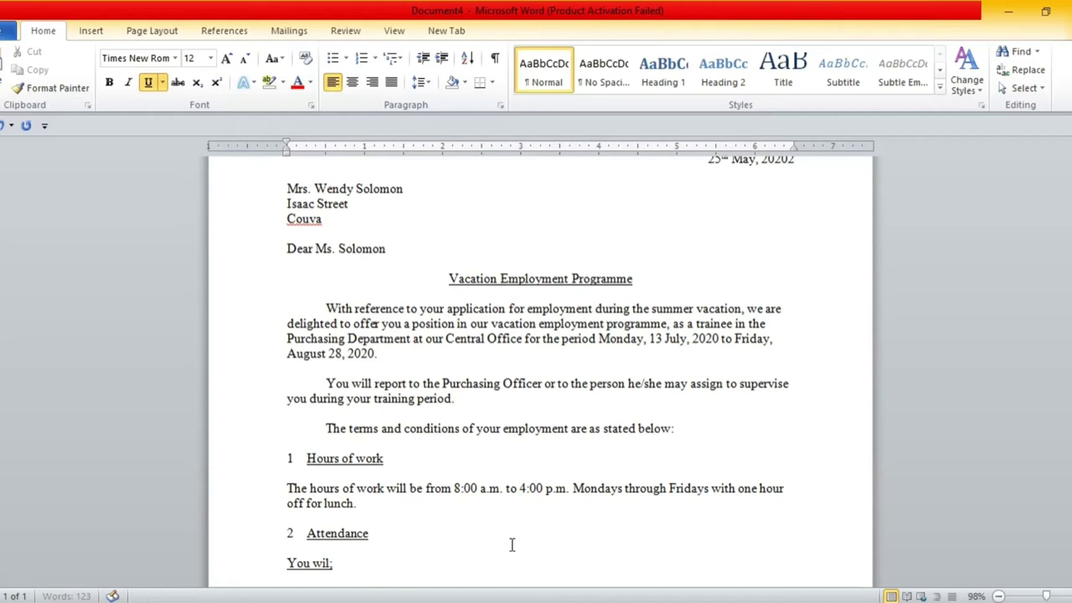
pyautogui.write('l')
pyautogui.moveTo(338, 560); pyautogui.dragTo(289, 563)
pyautogui.hotkey('ctrl', 'u')
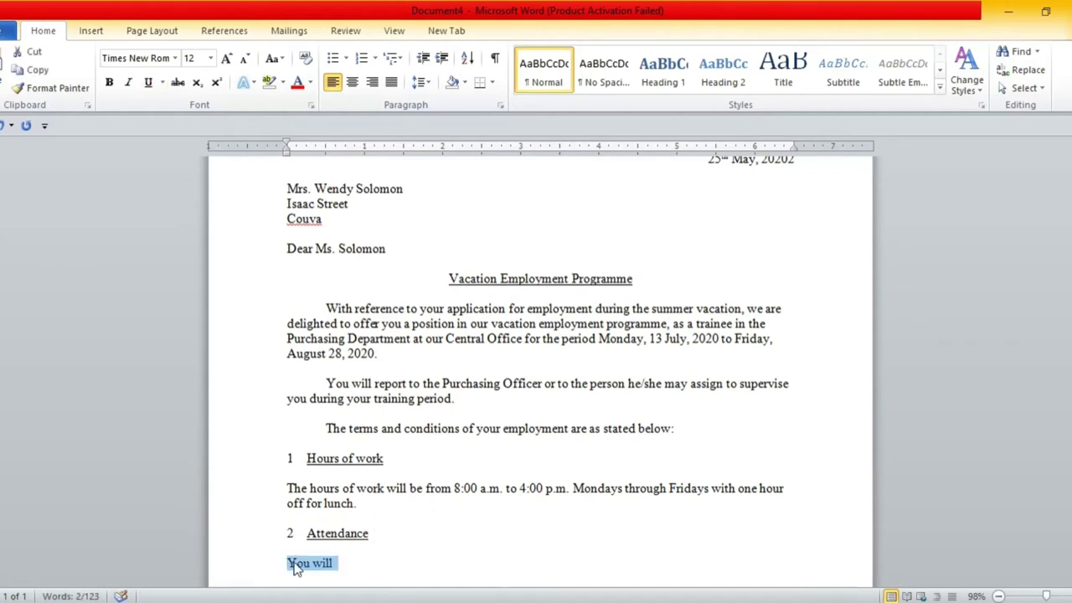
pyautogui.click(340, 563)
pyautogui.write('be requ')
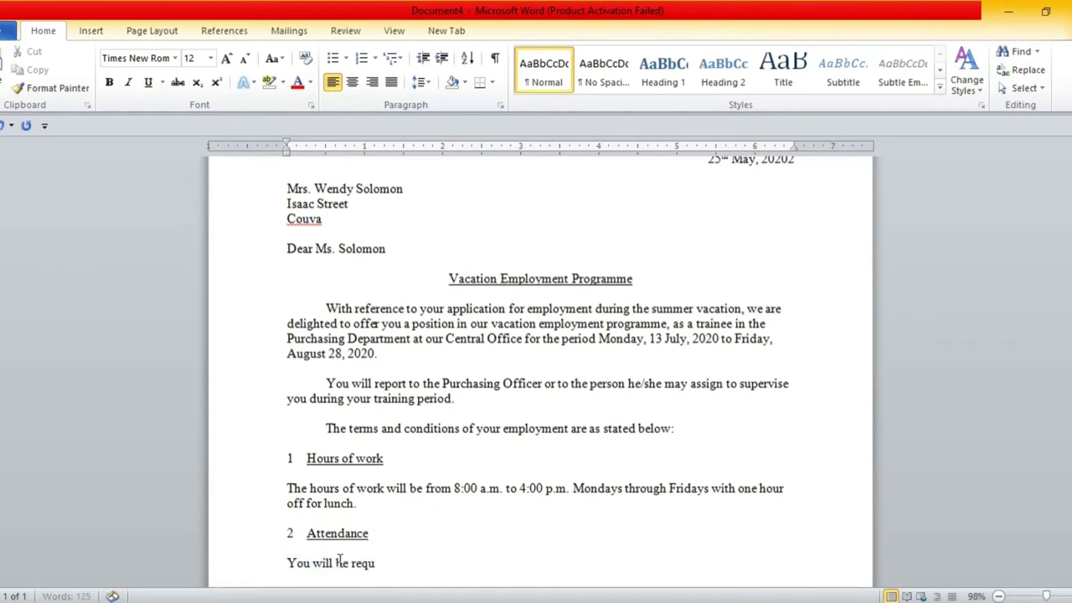
pyautogui.write('ired to')
pyautogui.write(' sign an attenda')
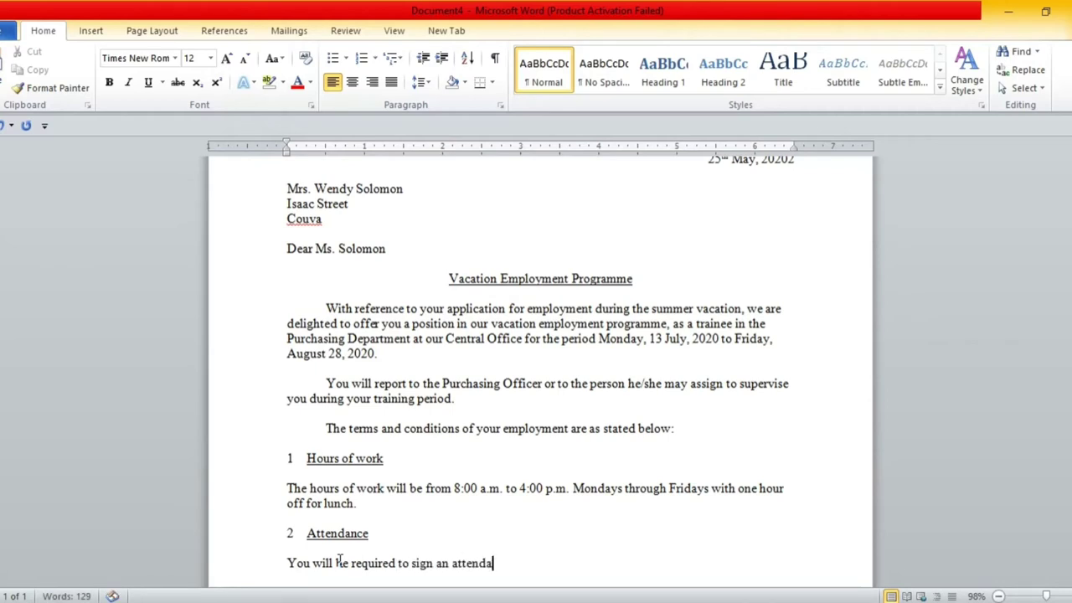
pyautogui.write('nce register')
pyautogui.write(' upon arrival')
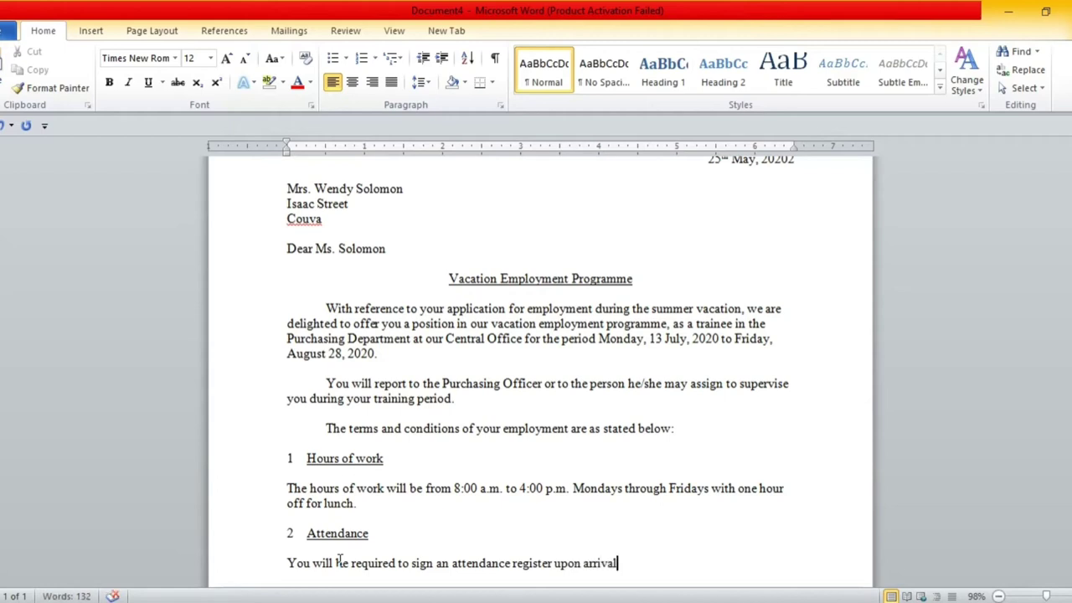
pyautogui.write(' and on departure')
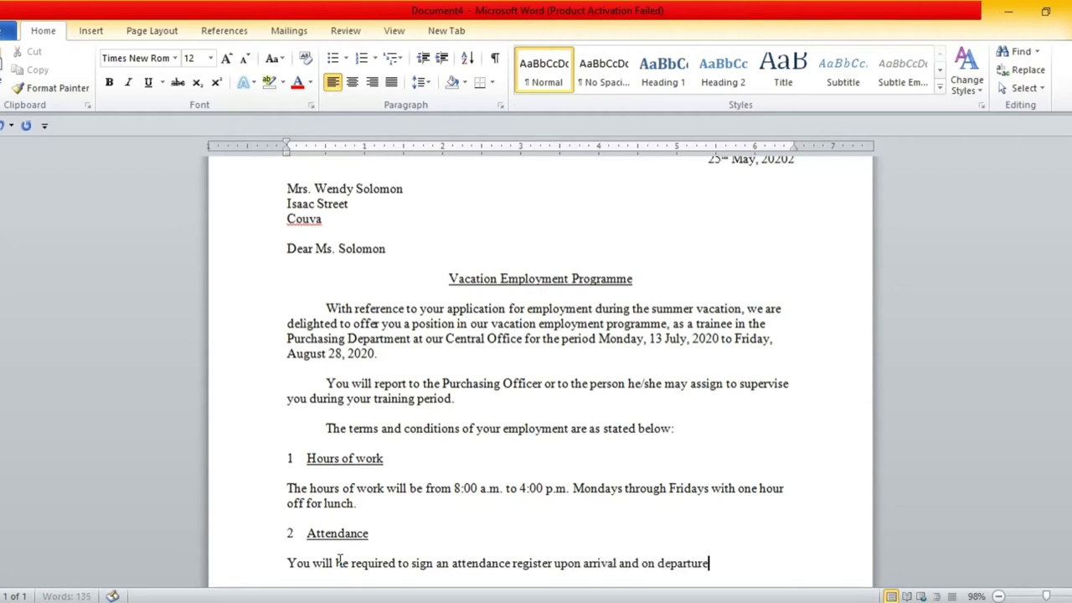
pyautogui.write(' from dut')
pyautogui.write('y in')
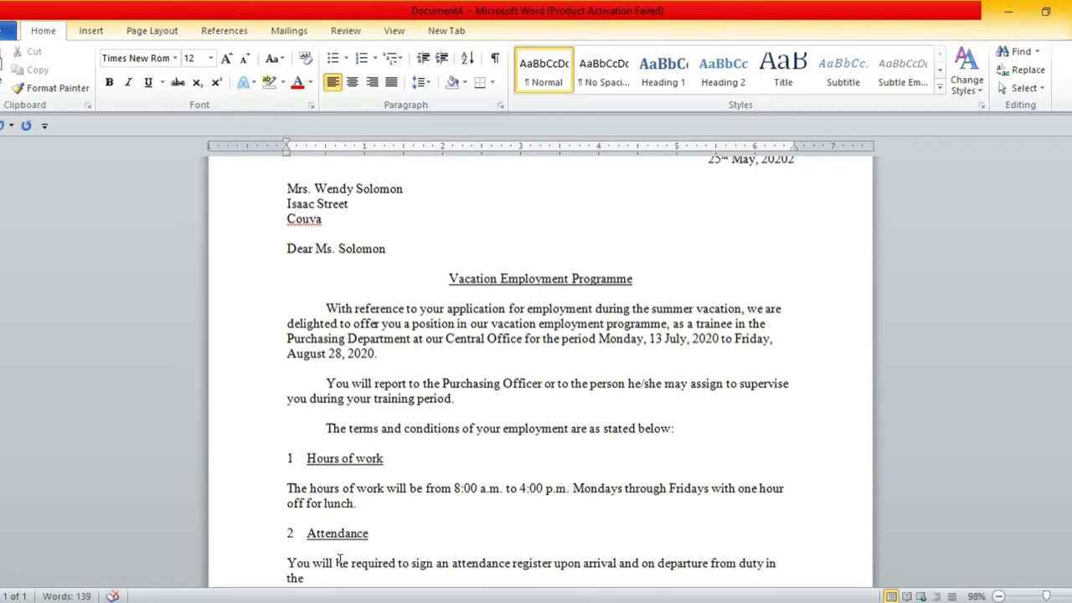
pyautogui.write(' the depart')
pyautogui.write('ment ')
pyautogui.write('to which')
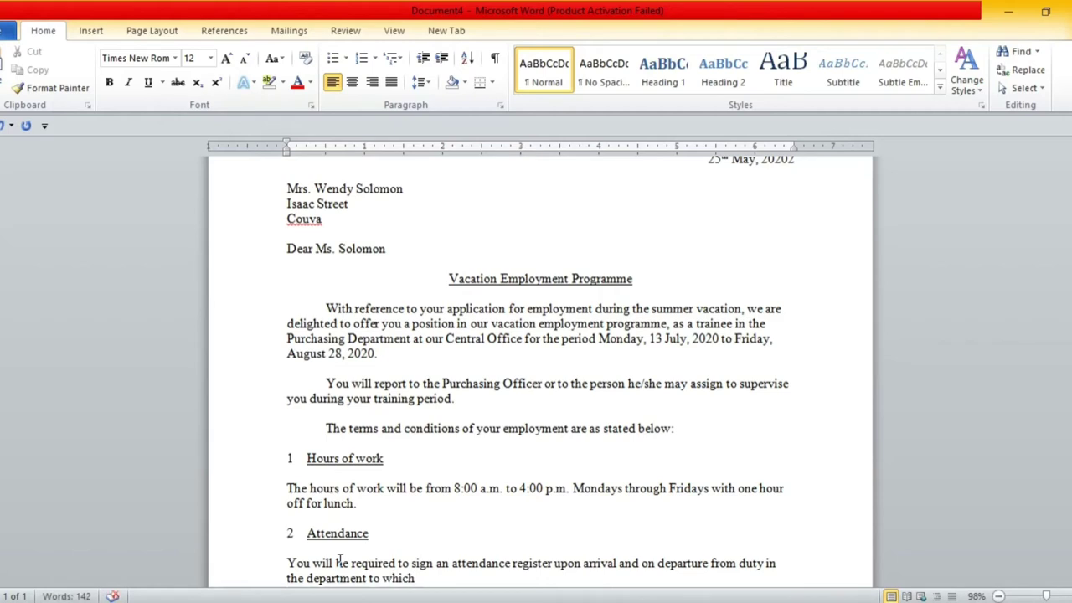
pyautogui.write(' you are assig')
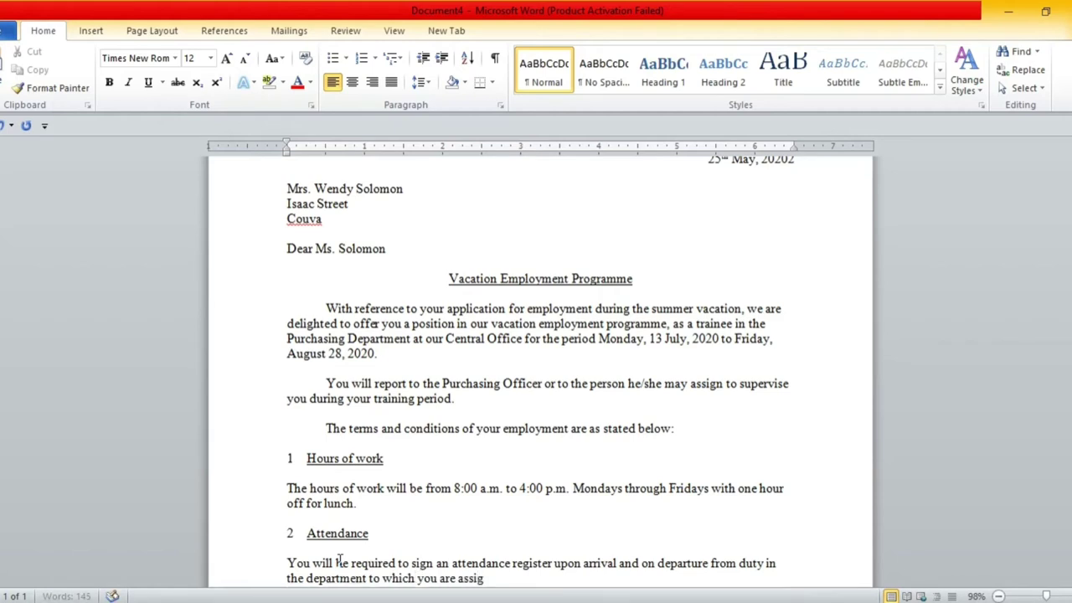
pyautogui.write('ned.')
pyautogui.hotkey('shift', 'Right')
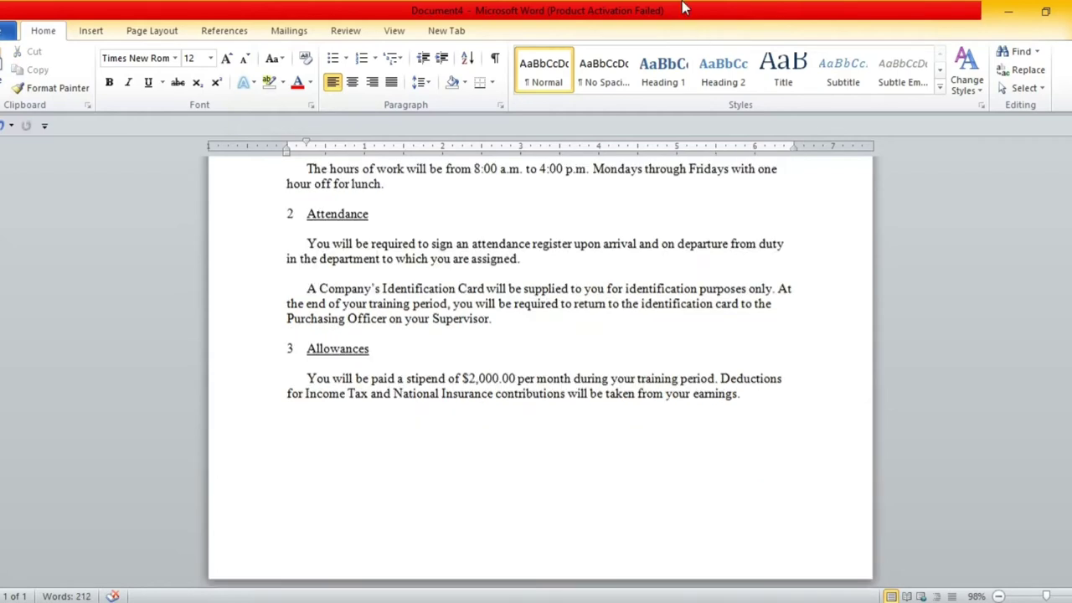
# Step: Add numbered item 4 with the underlined heading 'Absences'
pyautogui.click(361, 58)
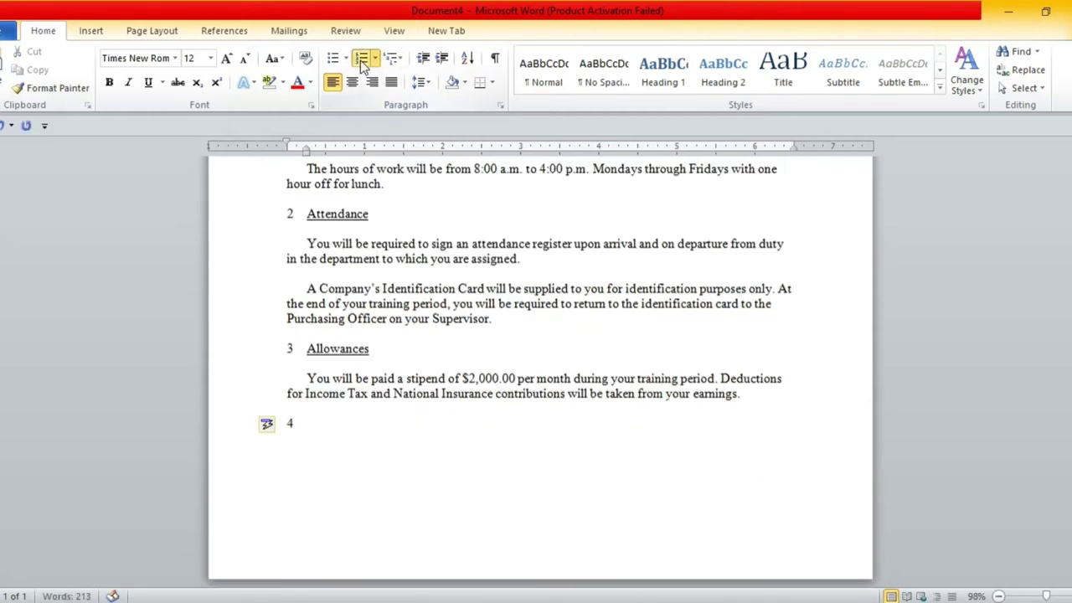
pyautogui.write('Abs')
pyautogui.write('ences')
pyautogui.moveTo(364, 427); pyautogui.dragTo(306, 427)
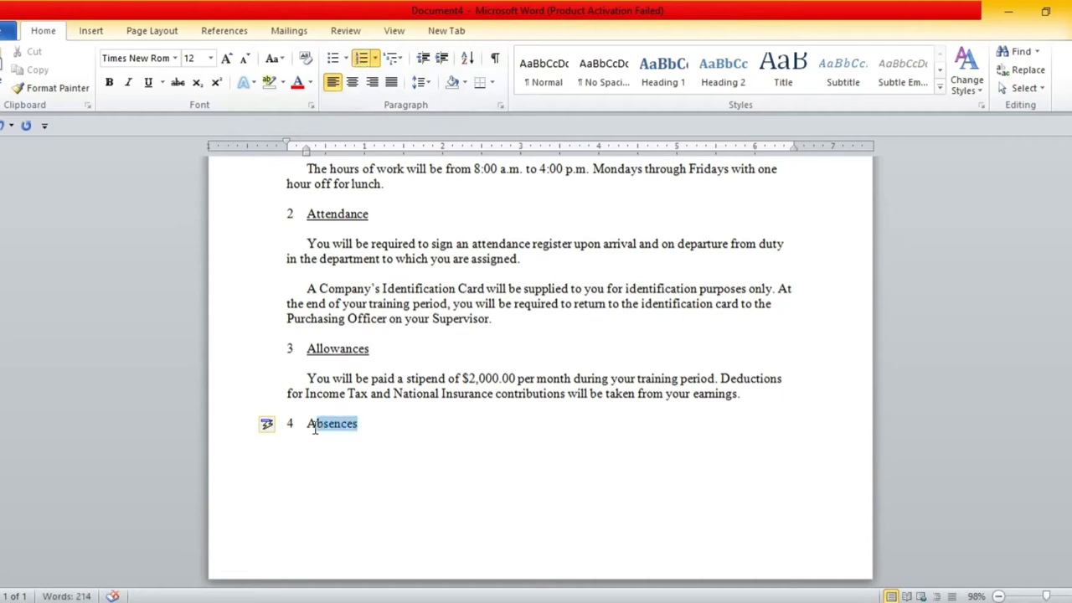
pyautogui.click(150, 83)
pyautogui.click(487, 564)
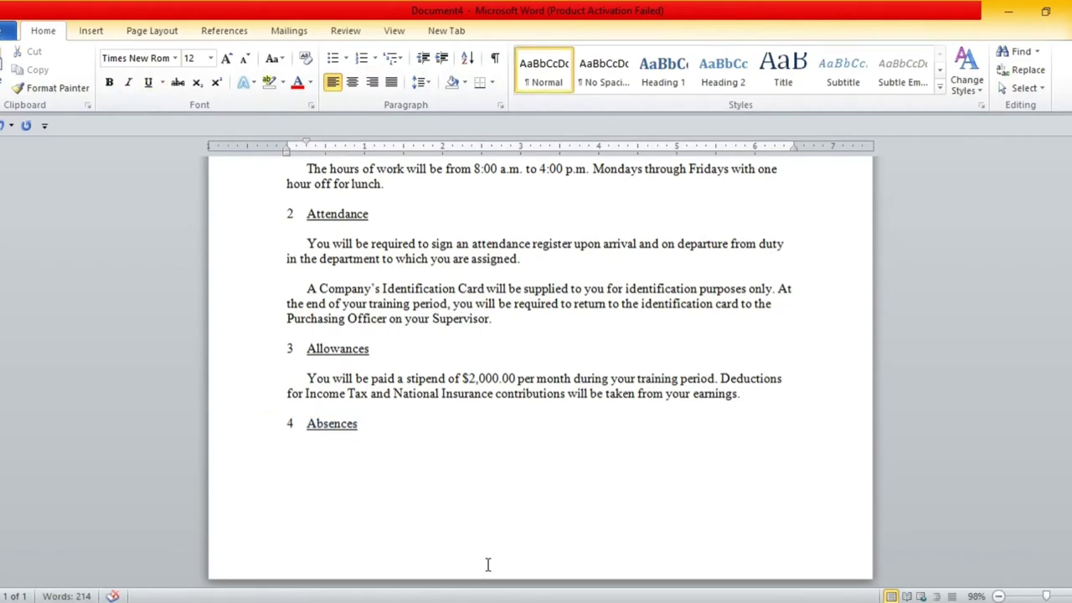
# Step: Paste the 'You are encouraged…' absences paragraph beneath the heading
pyautogui.click(88, 107)
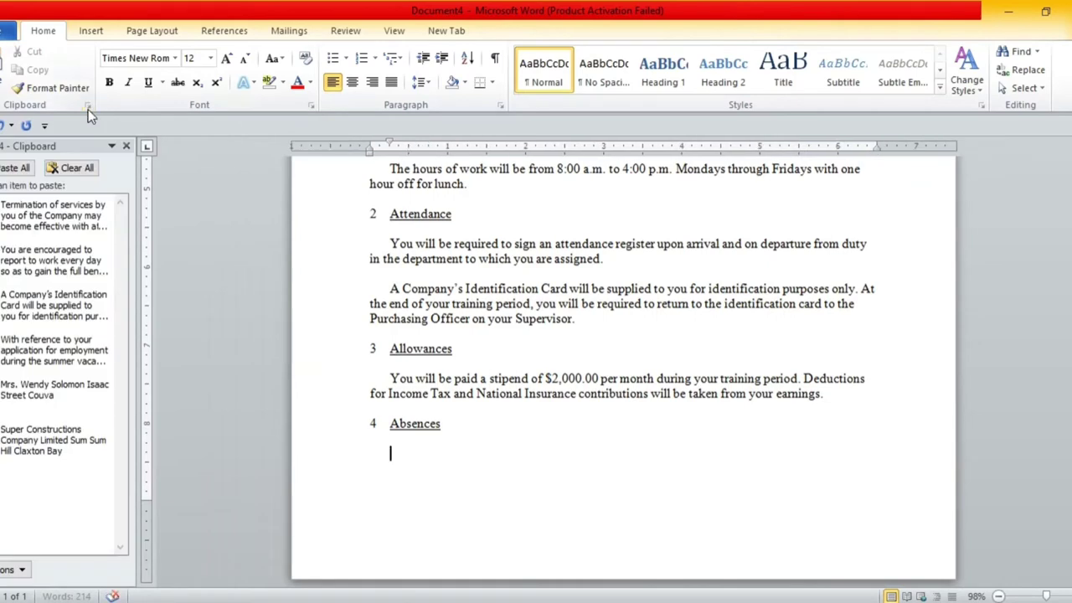
pyautogui.click(42, 266)
pyautogui.click(127, 146)
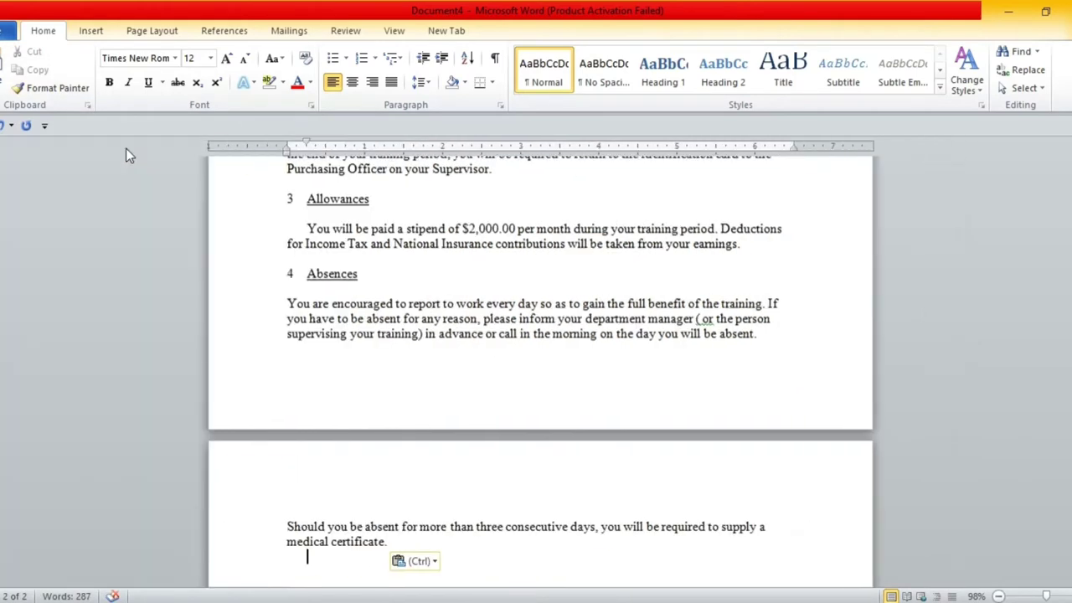
pyautogui.moveTo(1068, 346); pyautogui.dragTo(1068, 339)
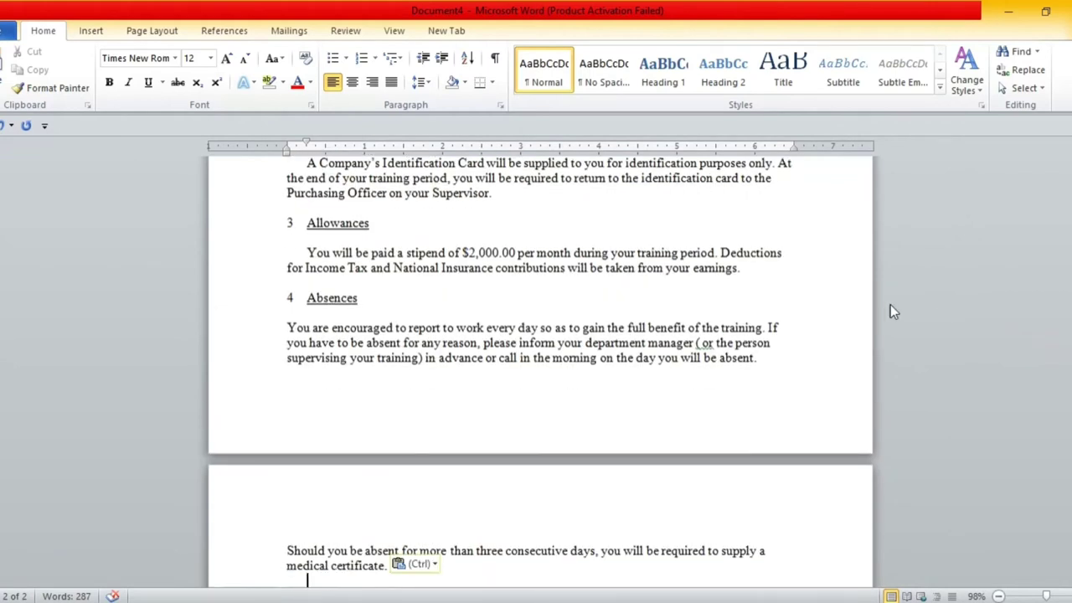
# Step: Delete the stray comma after the bracket and push Absences onto page 2 with two blank lines
pyautogui.click(702, 342)
pyautogui.press('BackSpace')
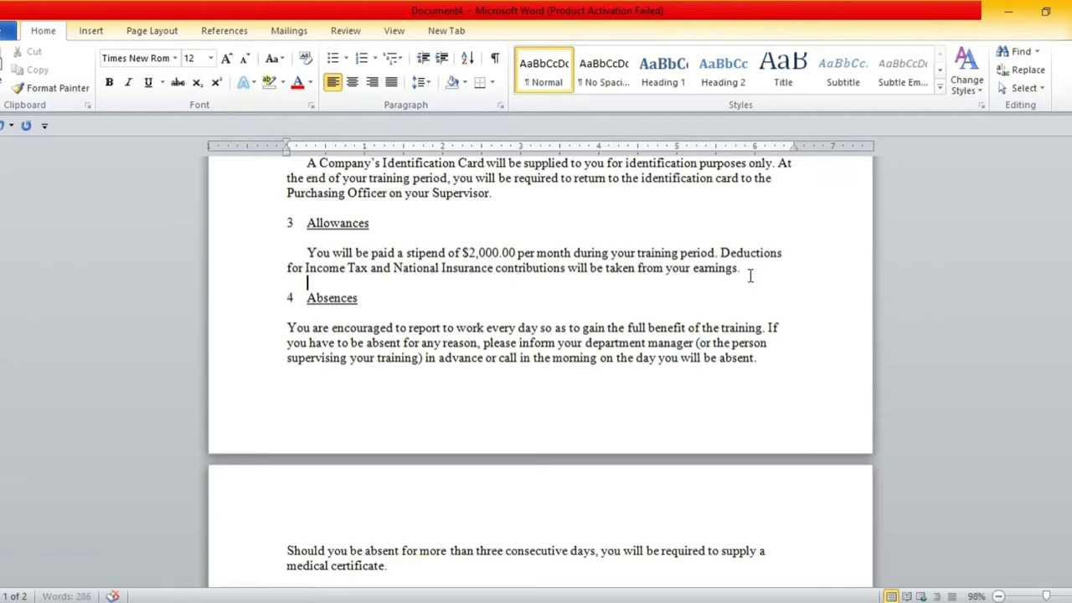
pyautogui.click(748, 272)
pyautogui.press('Return')
pyautogui.press('Return')
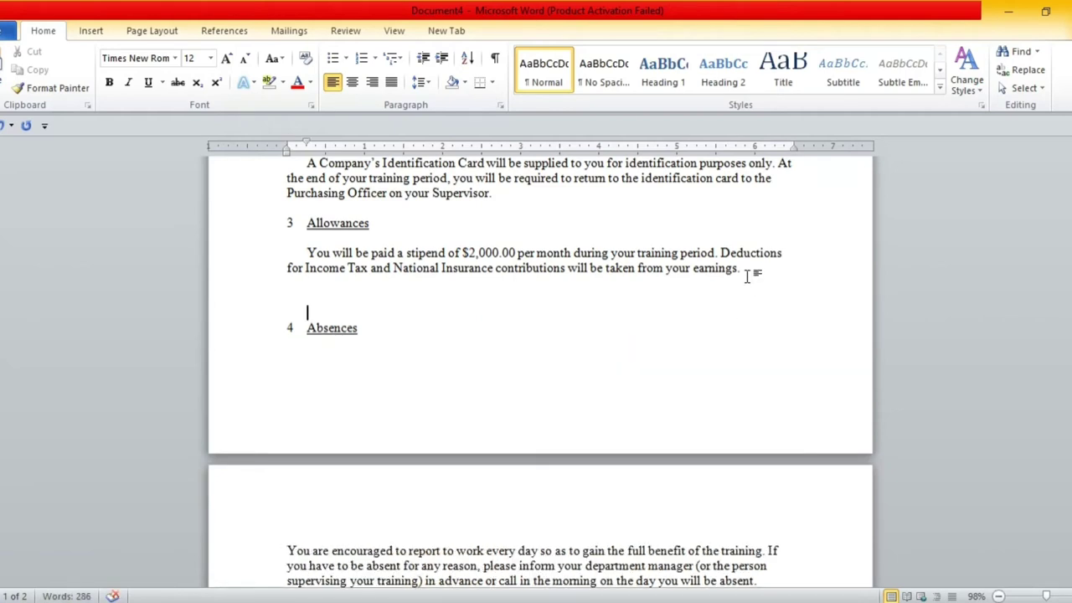
pyautogui.press('Return')
pyautogui.press('Return')
pyautogui.press('Return')
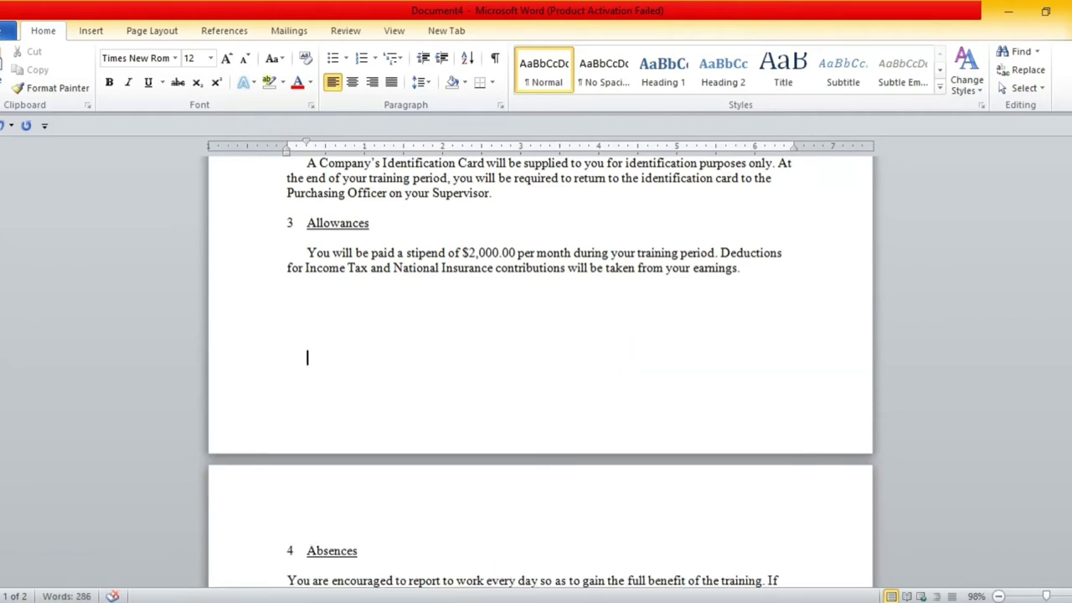
# Step: Indent the first line of the 'You are encouraged' Absences paragraph
pyautogui.scroll(-4, 540, 369)
pyautogui.scroll(-2, 540, 369)
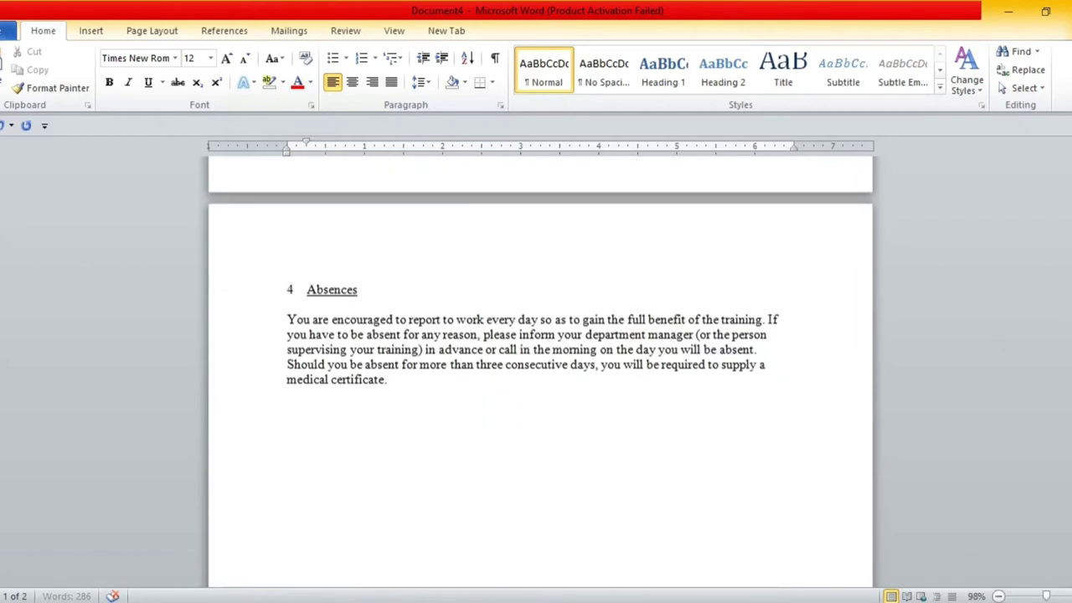
pyautogui.click(285, 321)
pyautogui.press('Tab')
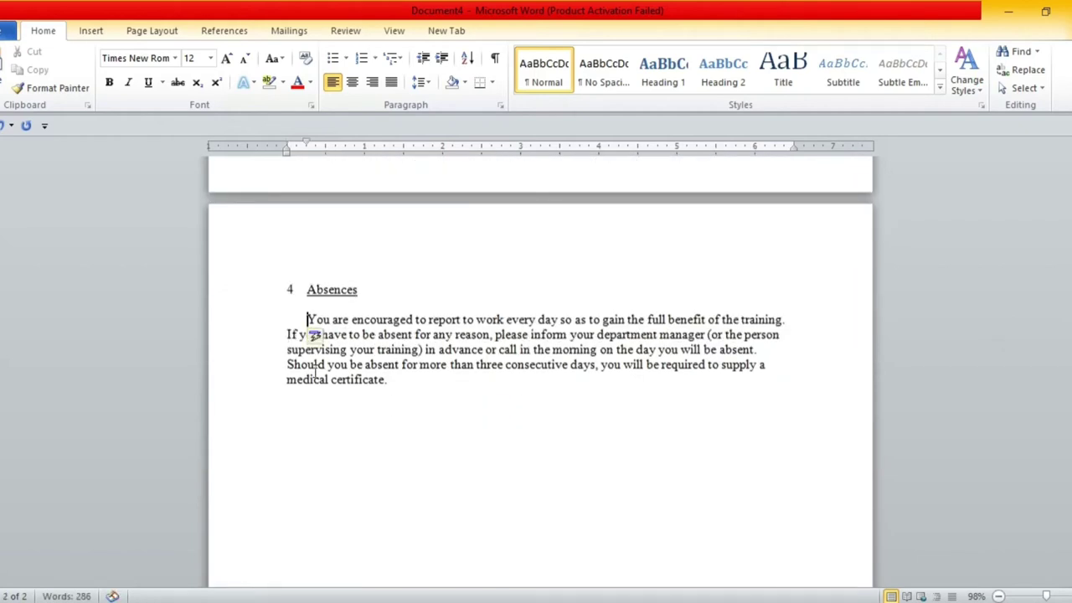
pyautogui.click(385, 289)
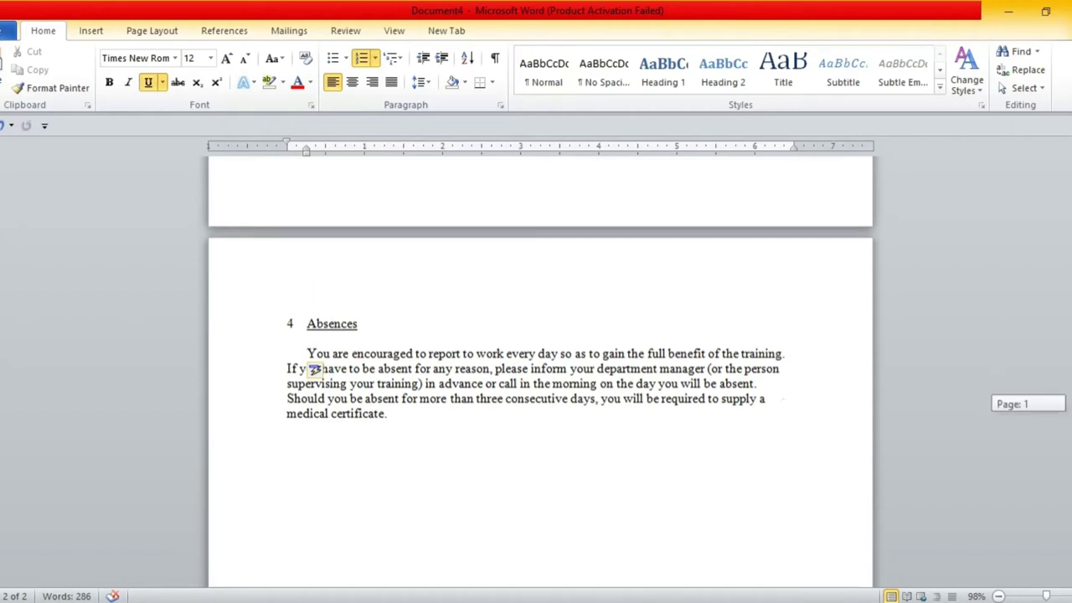
pyautogui.scroll(4, 1038, 402)
# Step: Add a centred page number 2 line at the top of page 2
pyautogui.click(777, 252)
pyautogui.doubleClick(777, 251)
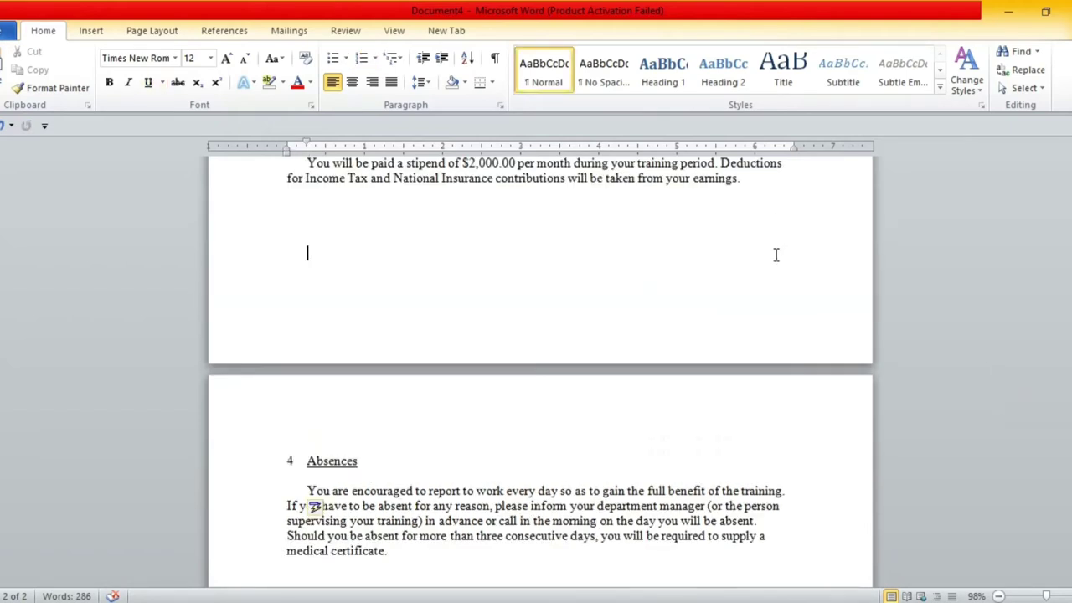
pyautogui.click(308, 432)
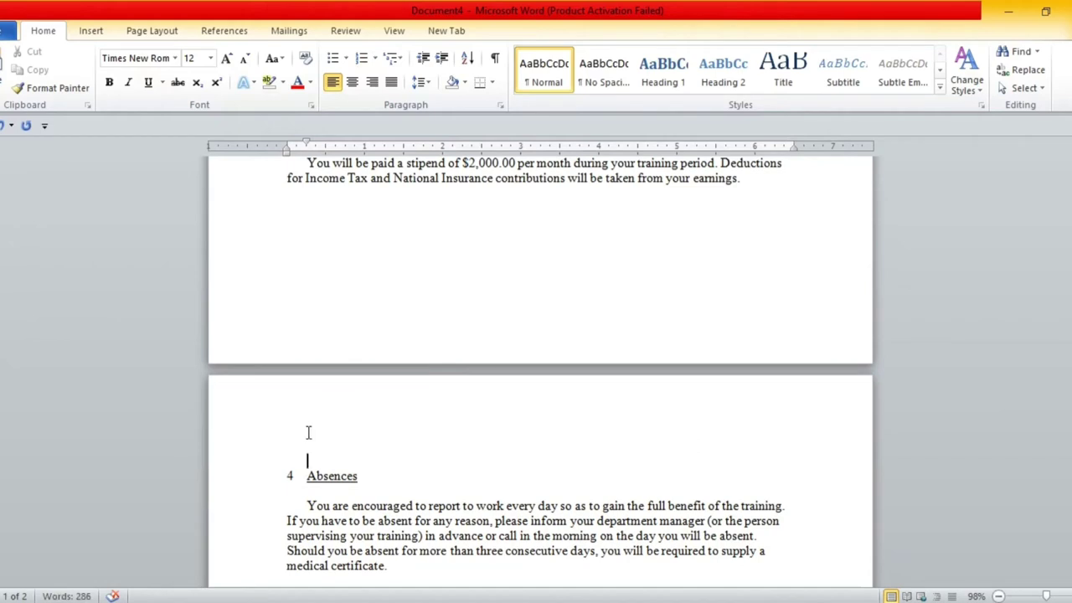
pyautogui.click(352, 84)
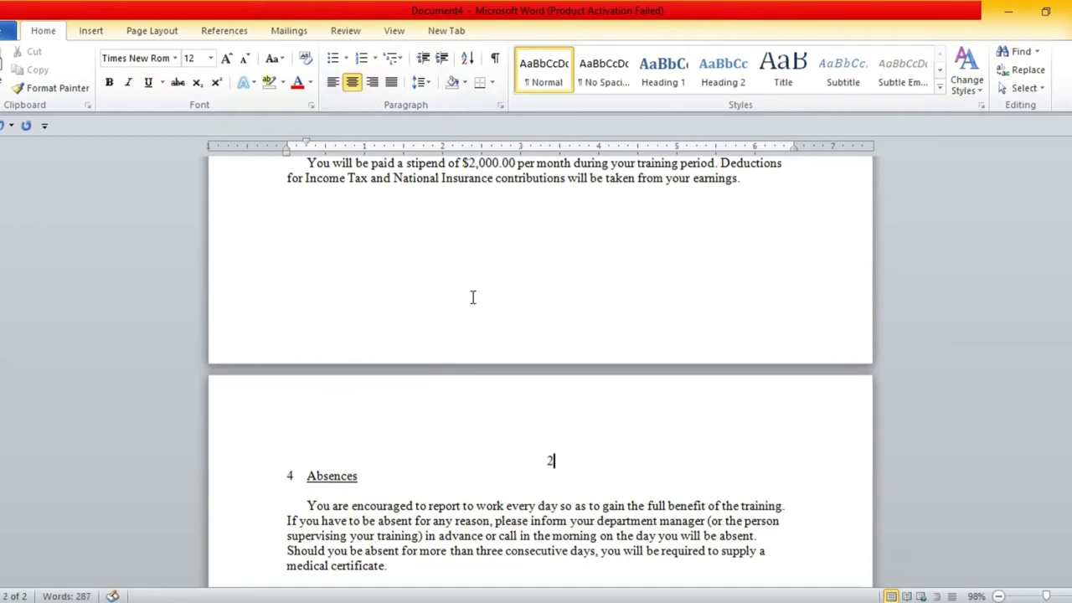
pyautogui.write('2')
pyautogui.press('Return')
pyautogui.press('Return')
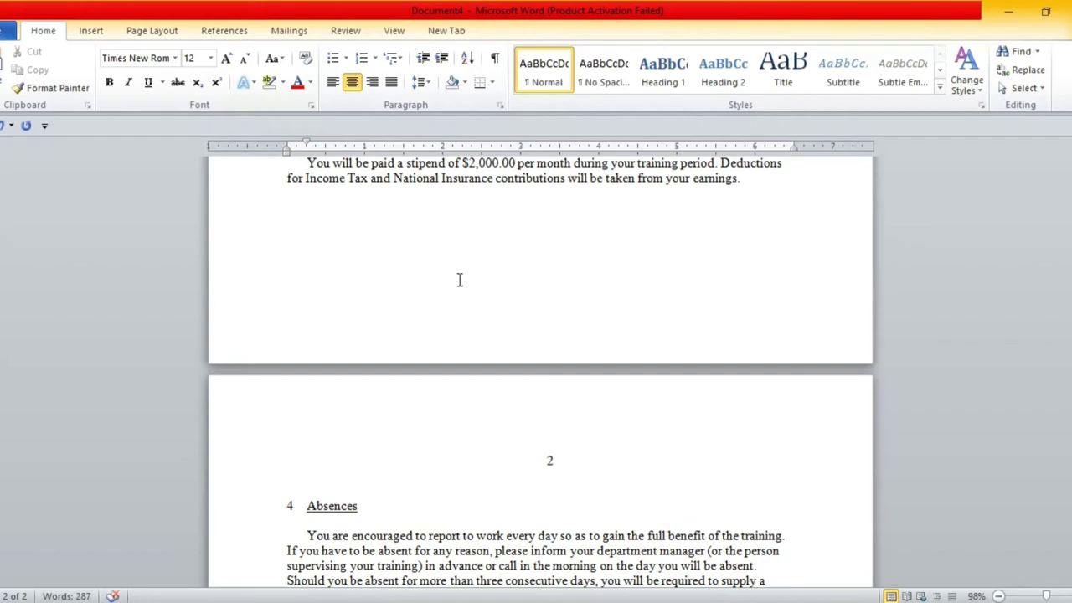
# Step: Add the continuation line 'Ms. Solomon' with the date 25th May, 2020, then two blank lines
pyautogui.click(332, 85)
pyautogui.write('Ms')
pyautogui.write('. Sol')
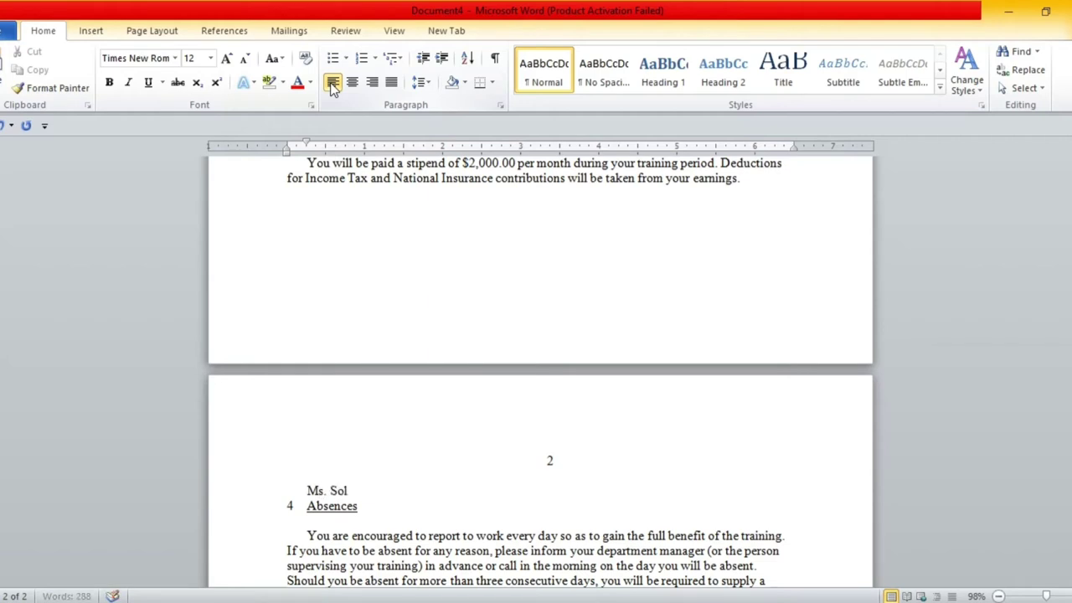
pyautogui.write('omon')
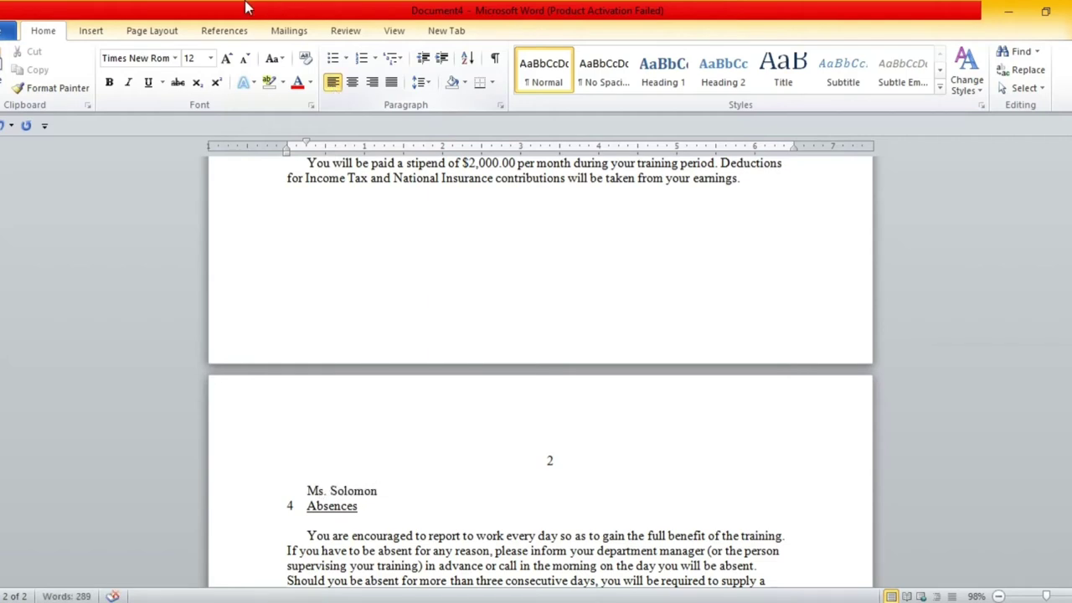
pyautogui.press('Tab')
pyautogui.press('Tab')
pyautogui.press('Tab')
pyautogui.press('Tab')
pyautogui.press('Tab')
pyautogui.press('Tab')
pyautogui.press('Tab')
pyautogui.write('25')
pyautogui.write('th May')
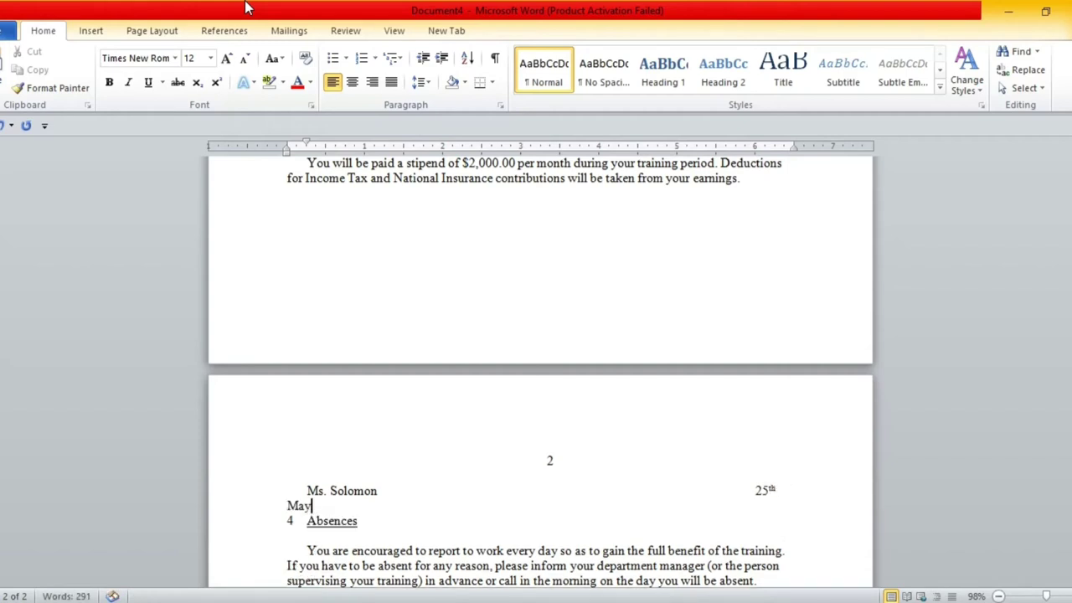
pyautogui.write(' 20')
pyautogui.press('BackSpace')
pyautogui.press('BackSpace')
pyautogui.press('BackSpace')
pyautogui.write(', 2020')
pyautogui.click(755, 491)
pyautogui.press('BackSpace')
pyautogui.press('BackSpace')
pyautogui.press('BackSpace')
pyautogui.press('BackSpace')
pyautogui.press('BackSpace')
pyautogui.press('BackSpace')
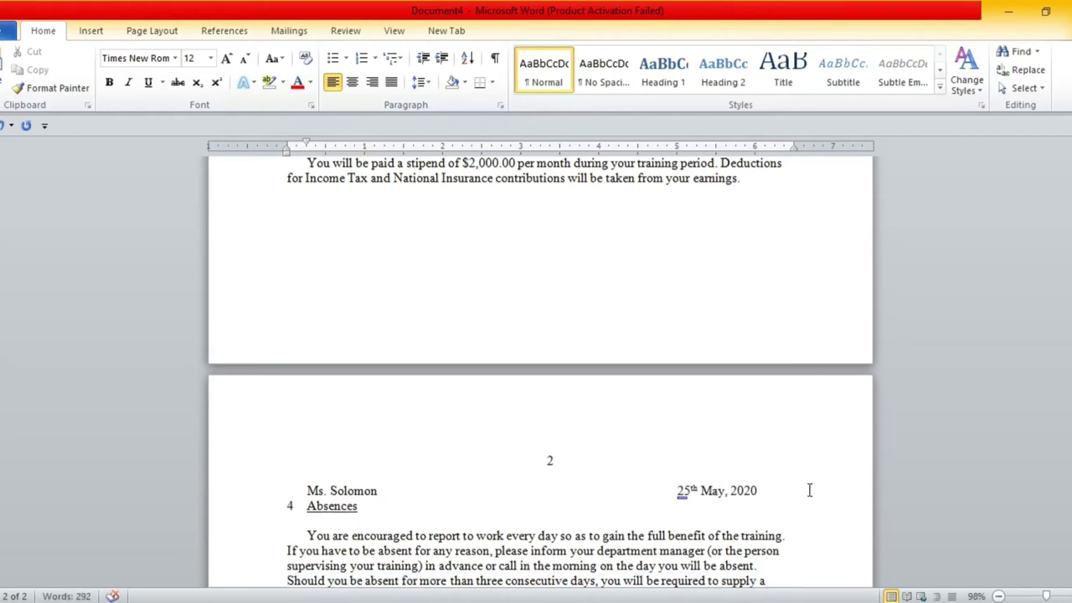
pyautogui.click(791, 490)
pyautogui.press('Return')
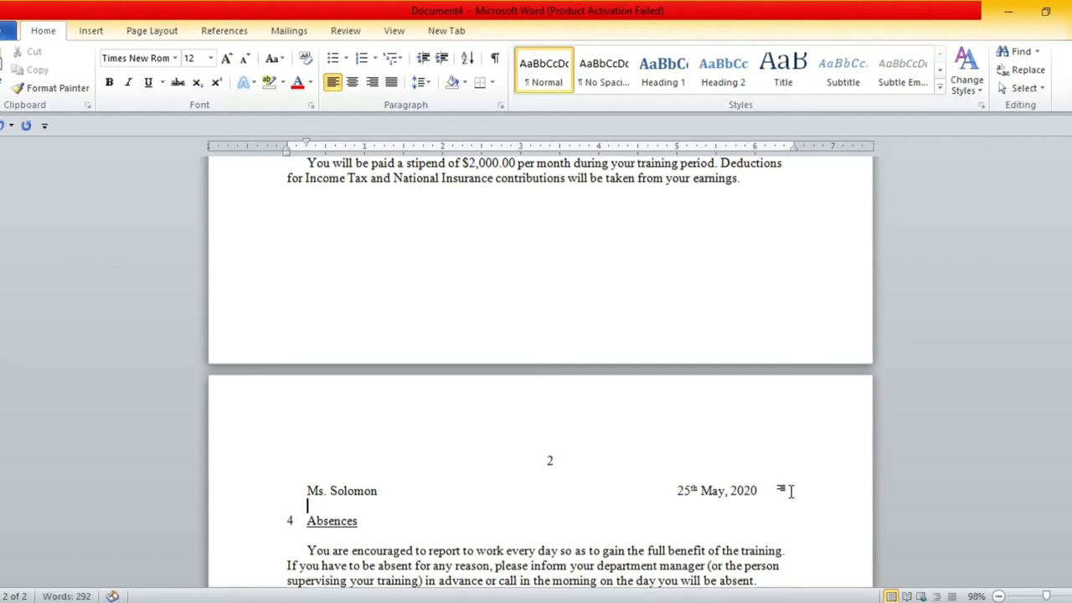
pyautogui.press('Return')
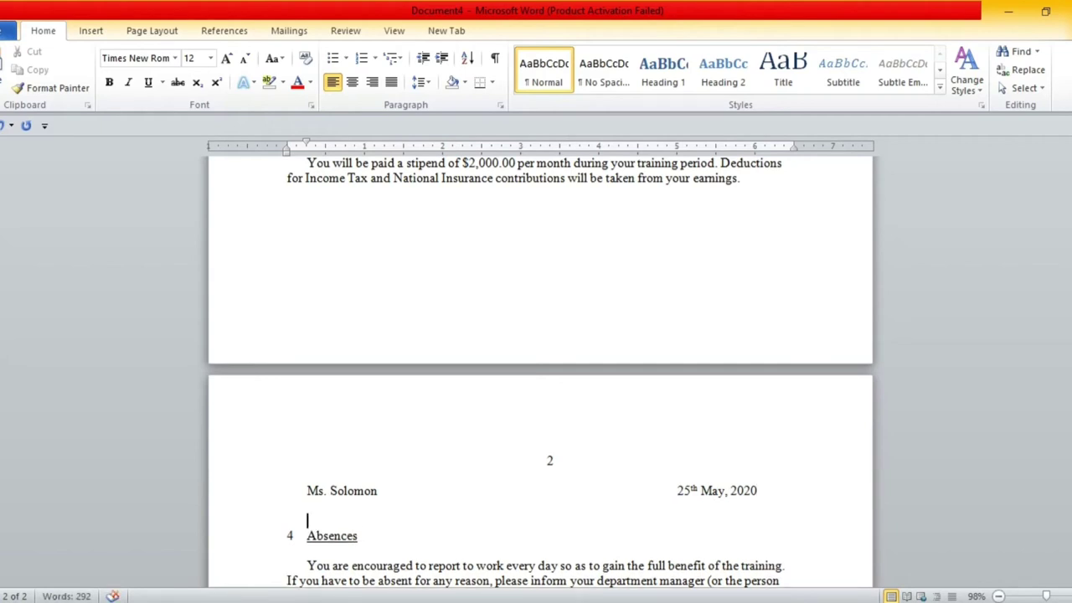
pyautogui.scroll(-6, 406, 350)
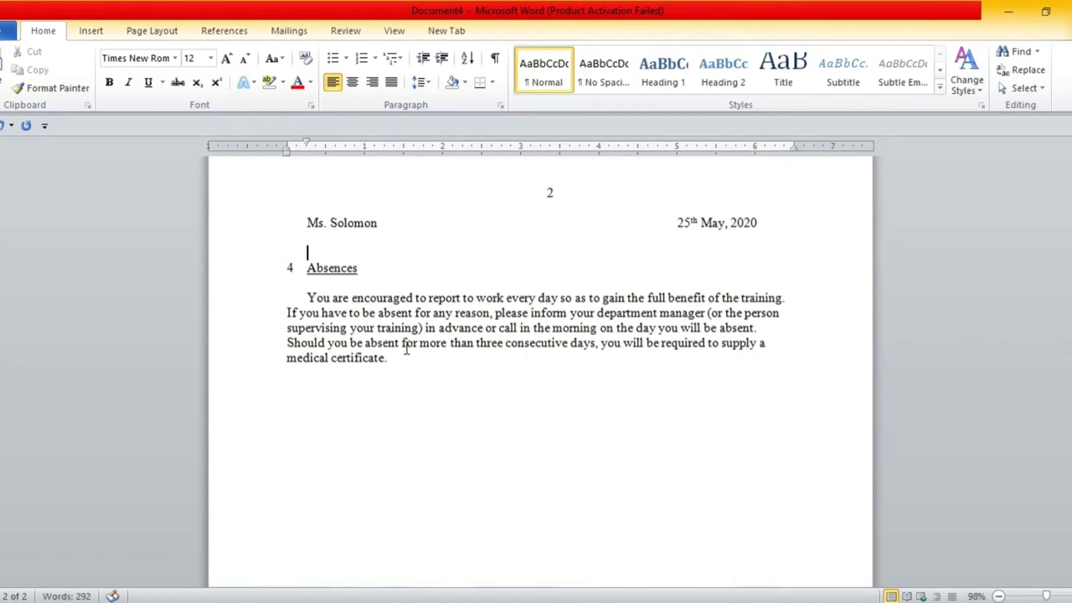
# Step: Add numbered item 5 with the underlined heading 'Notice of Termination'
pyautogui.press('Return')
pyautogui.press('BackSpace')
pyautogui.press('BackSpace')
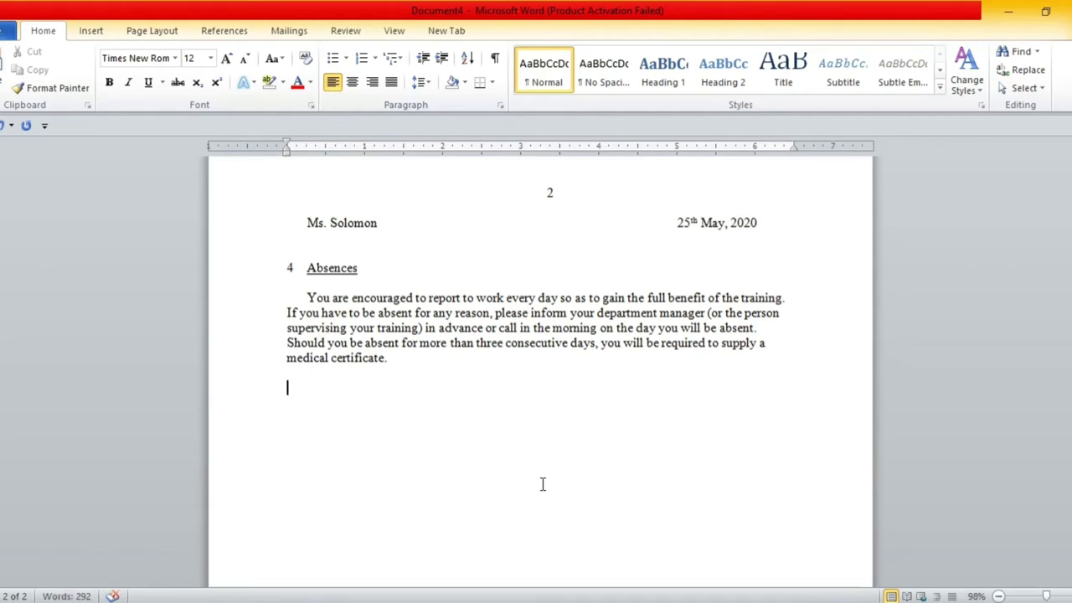
pyautogui.write('5')
pyautogui.press('Tab')
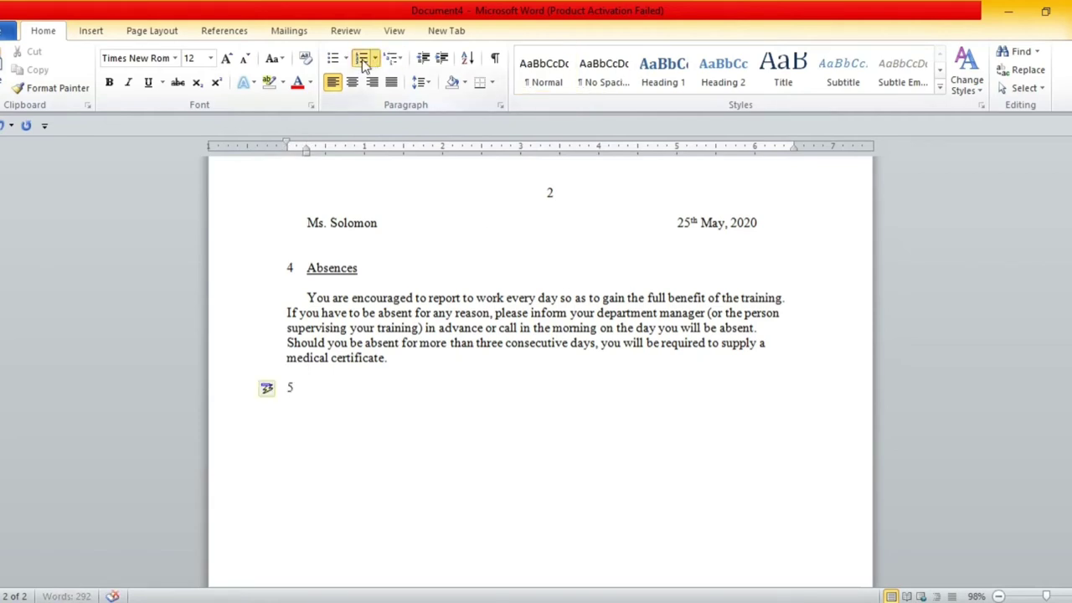
pyautogui.write('Notice')
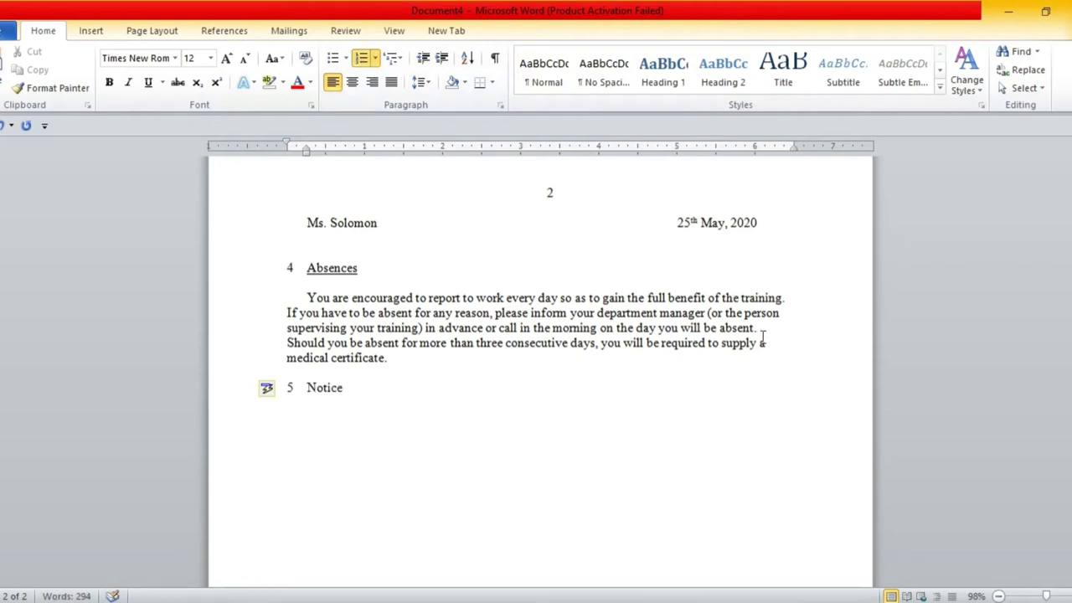
pyautogui.write(' of Termination')
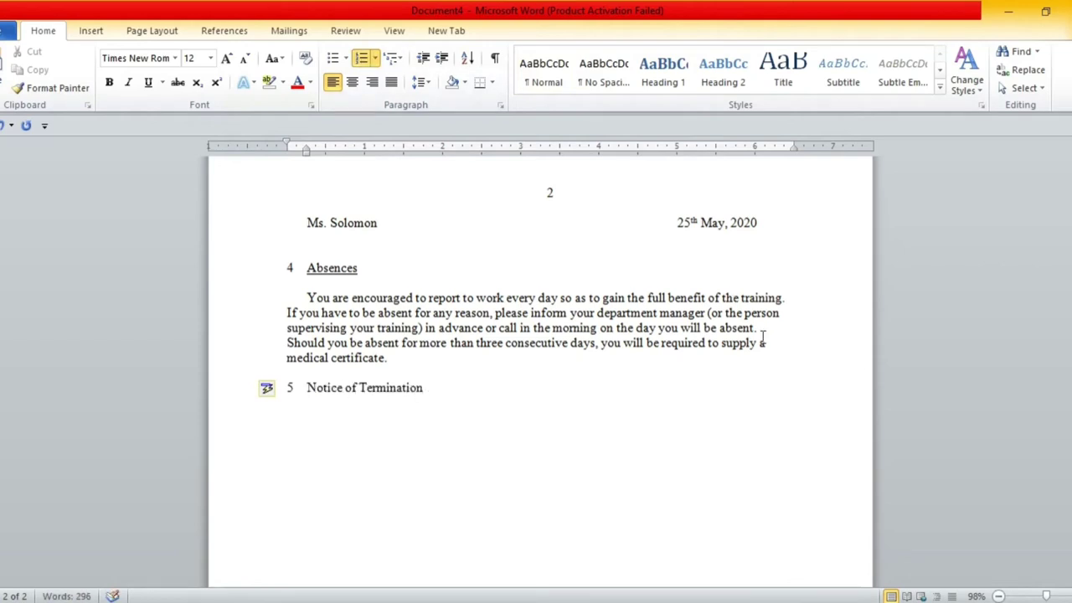
pyautogui.moveTo(442, 391); pyautogui.dragTo(306, 388)
pyautogui.click(148, 82)
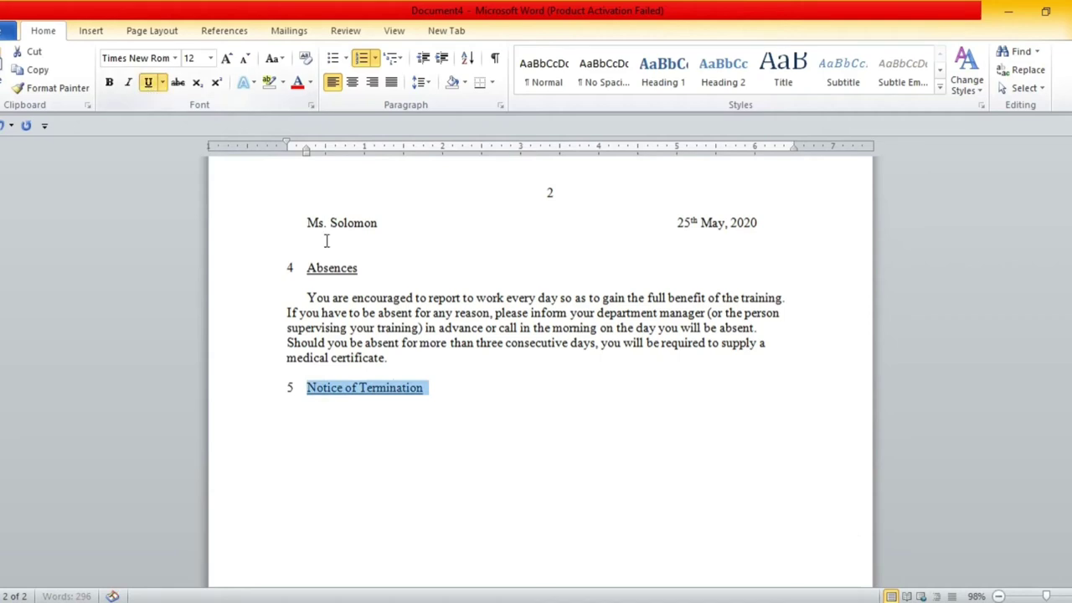
pyautogui.click(441, 392)
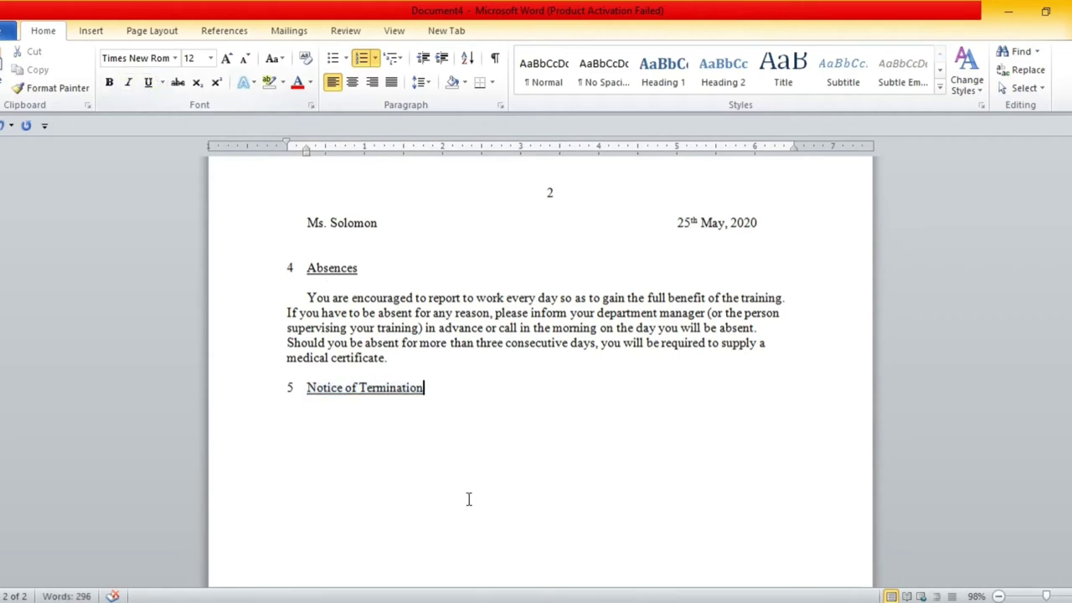
pyautogui.press('Return')
pyautogui.press('Return')
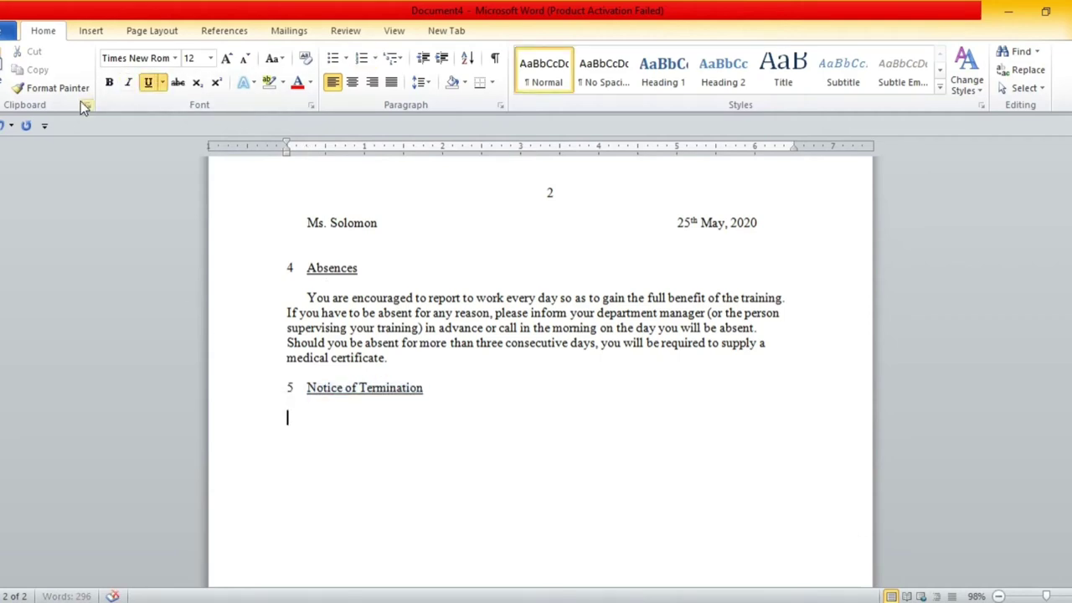
# Step: Paste the termination and acceptance-form paragraphs and indent each first line
pyautogui.click(88, 106)
pyautogui.click(57, 216)
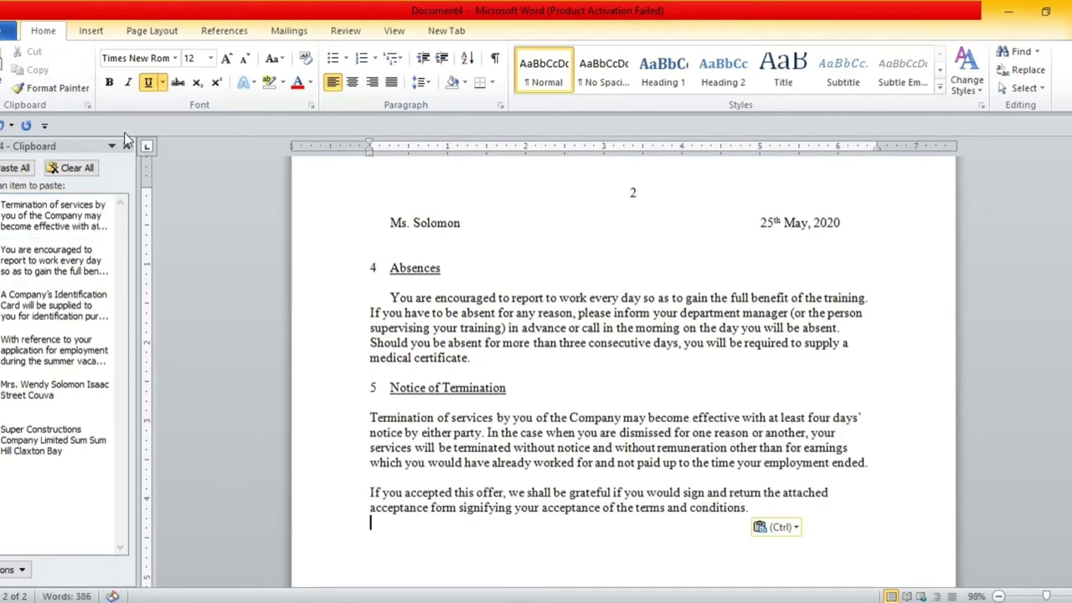
pyautogui.click(127, 146)
pyautogui.click(288, 418)
pyautogui.press('Tab')
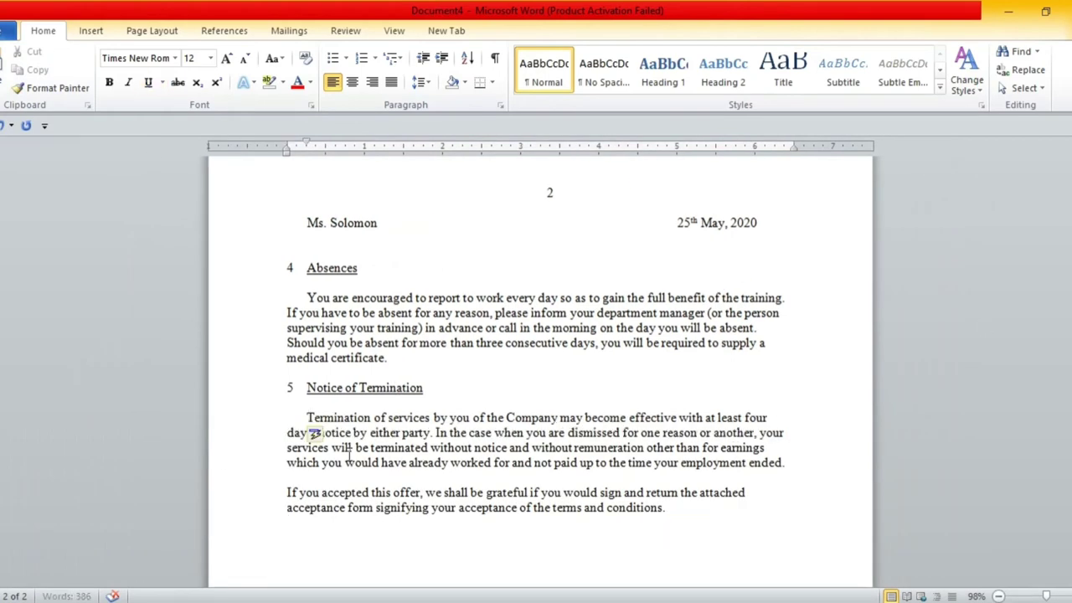
pyautogui.click(285, 494)
pyautogui.press('Tab')
# Step: Leave a blank line after the acceptance paragraph ahead of the closing
pyautogui.scroll(-3, 1030, 397)
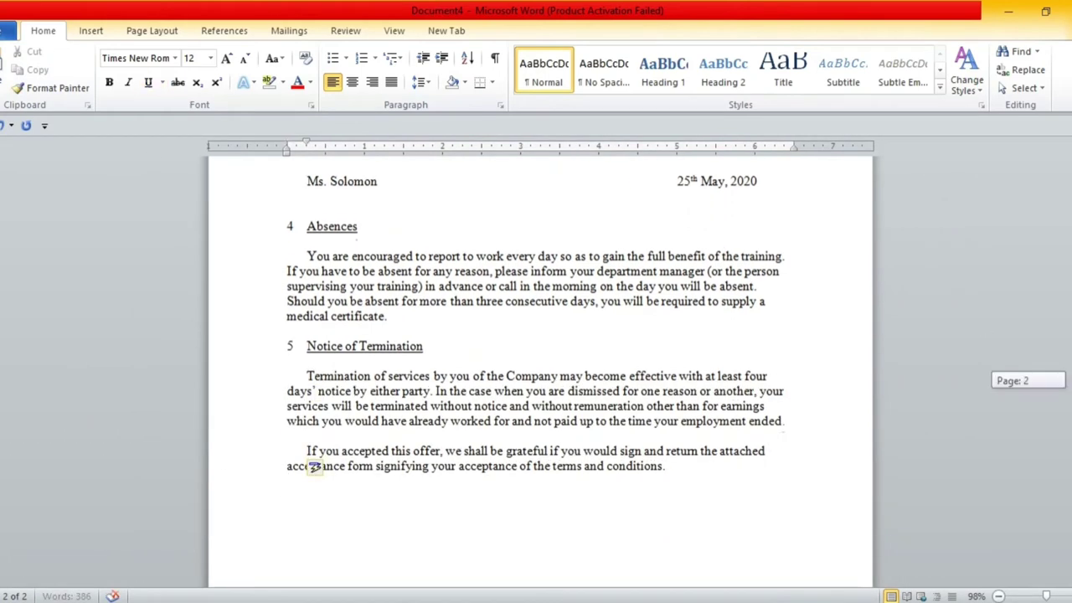
pyautogui.click(685, 386)
pyautogui.press('Return')
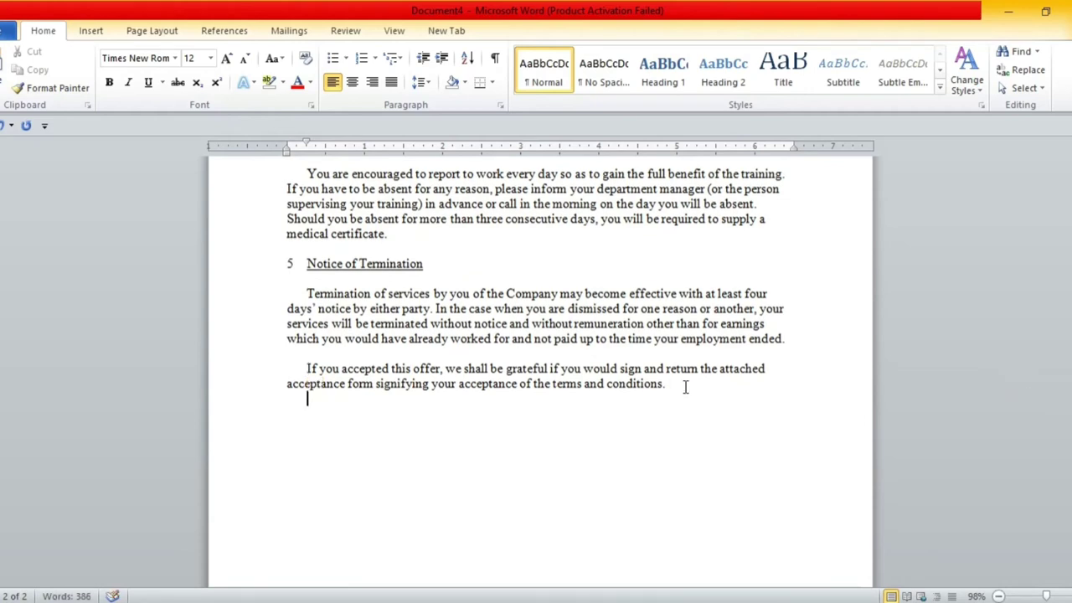
pyautogui.press('Return')
pyautogui.click(377, 87)
pyautogui.write('Your')
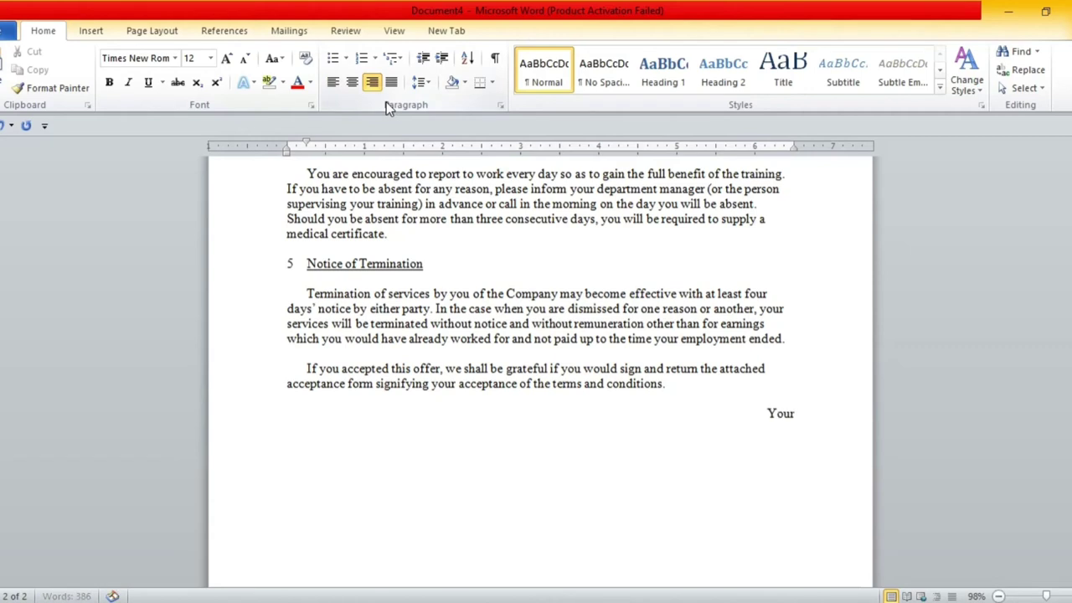
pyautogui.write('s since')
pyautogui.write('rely,')
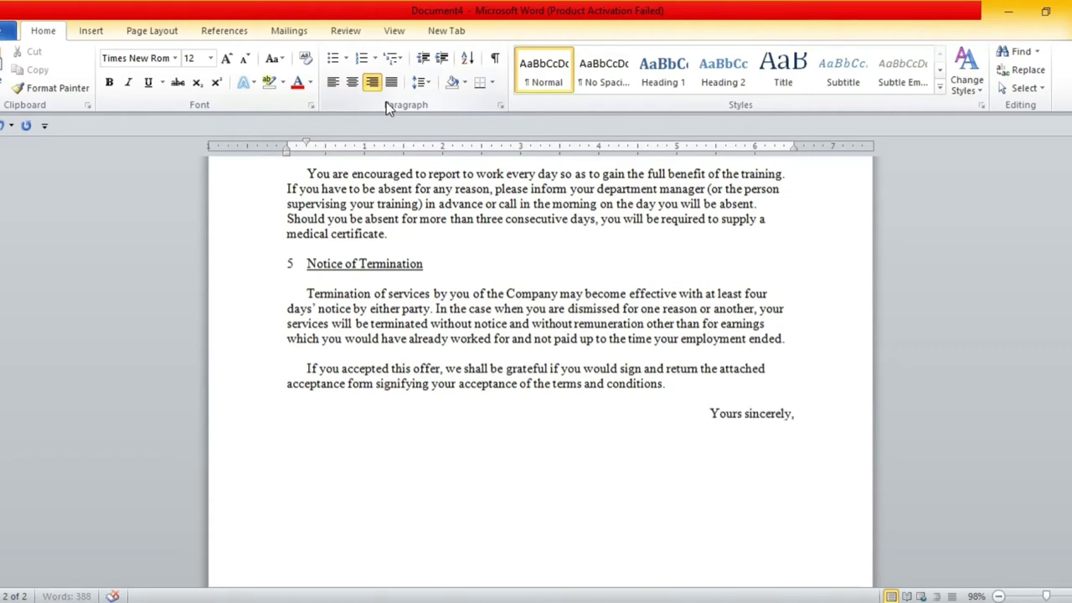
pyautogui.press('Return')
pyautogui.press('Return')
pyautogui.write('John')
pyautogui.write(' Ramlal')
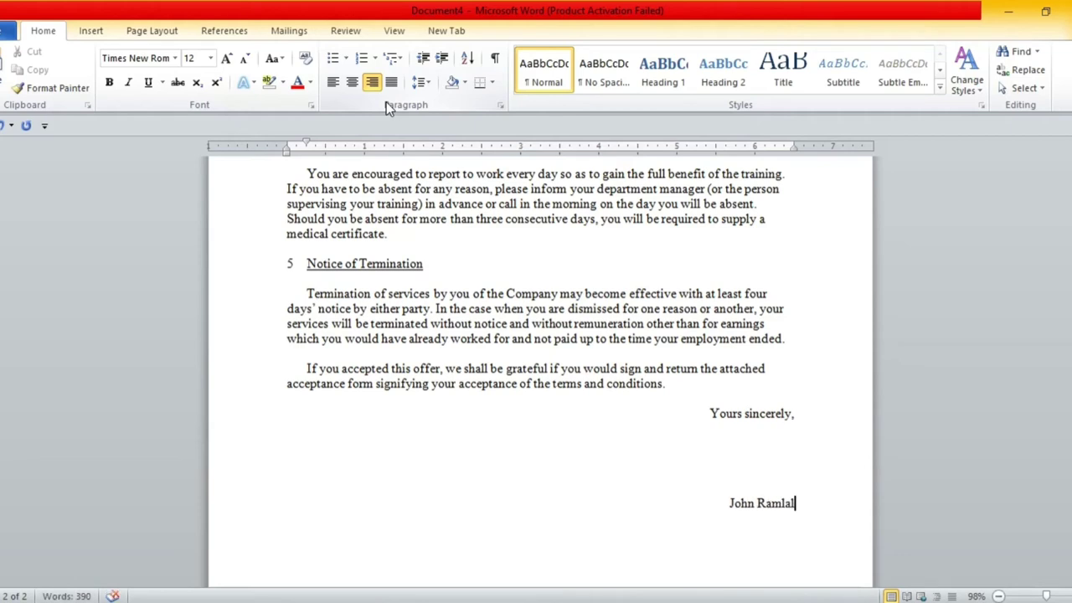
pyautogui.write(' Human R')
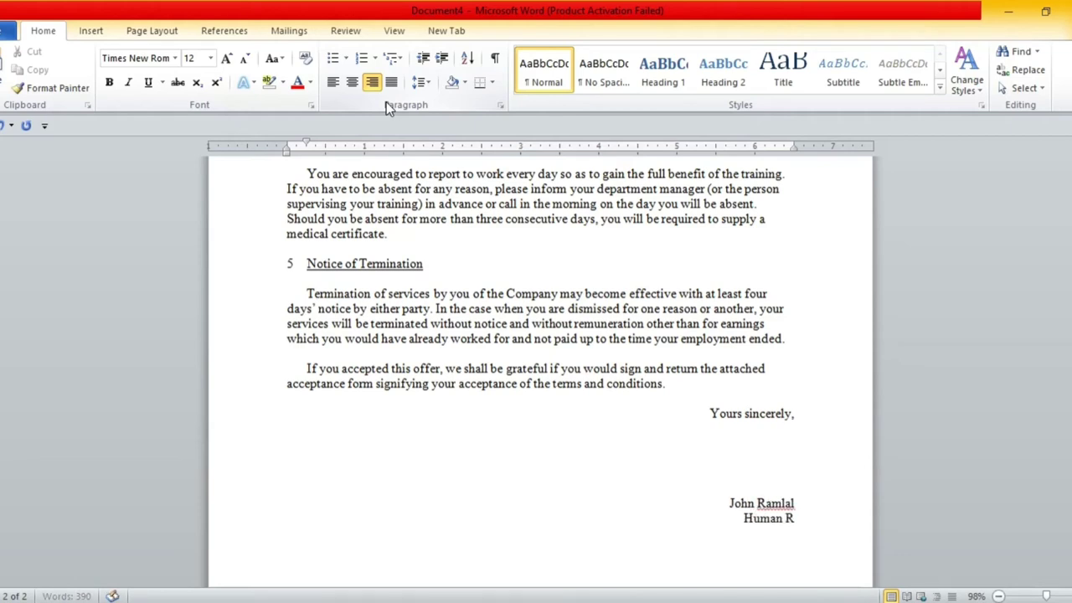
pyautogui.write('esource')
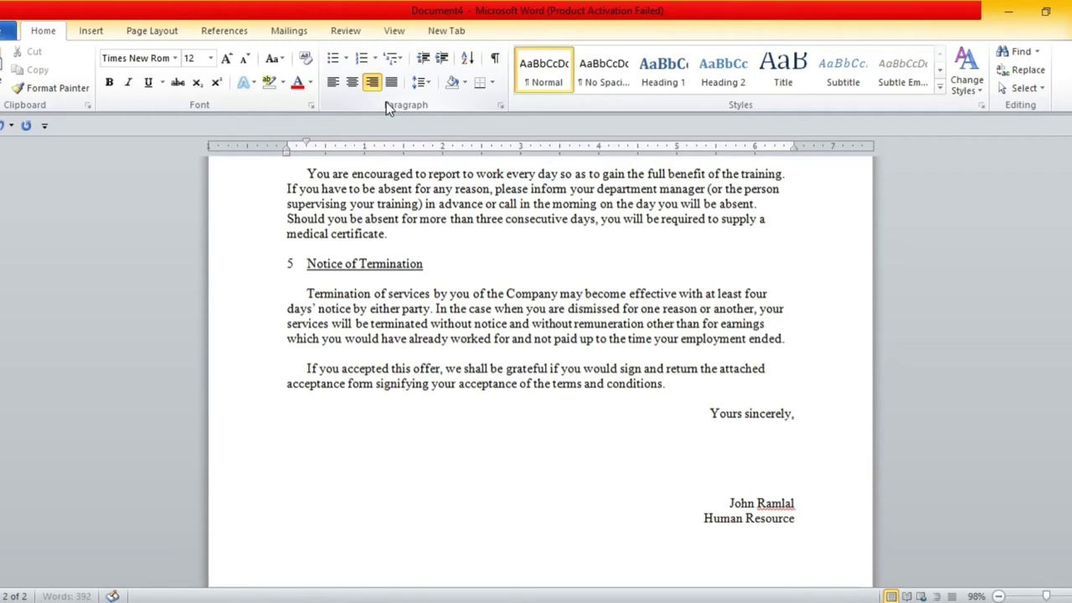
pyautogui.write('s Manager')
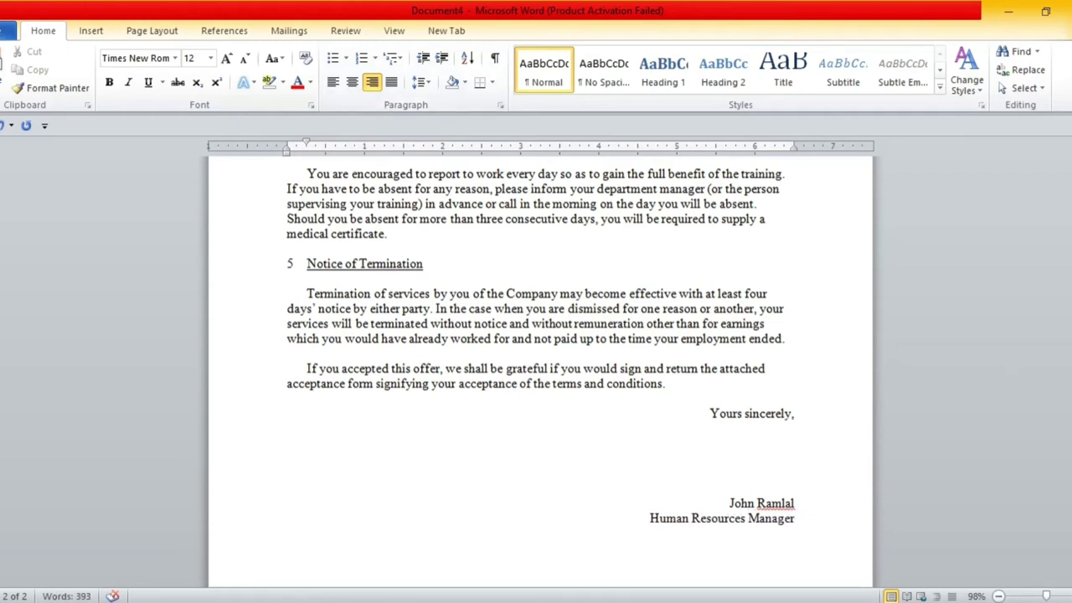
# Step: Add a left-aligned 'Att.' line below the manager title
pyautogui.scroll(-2, 540, 335)
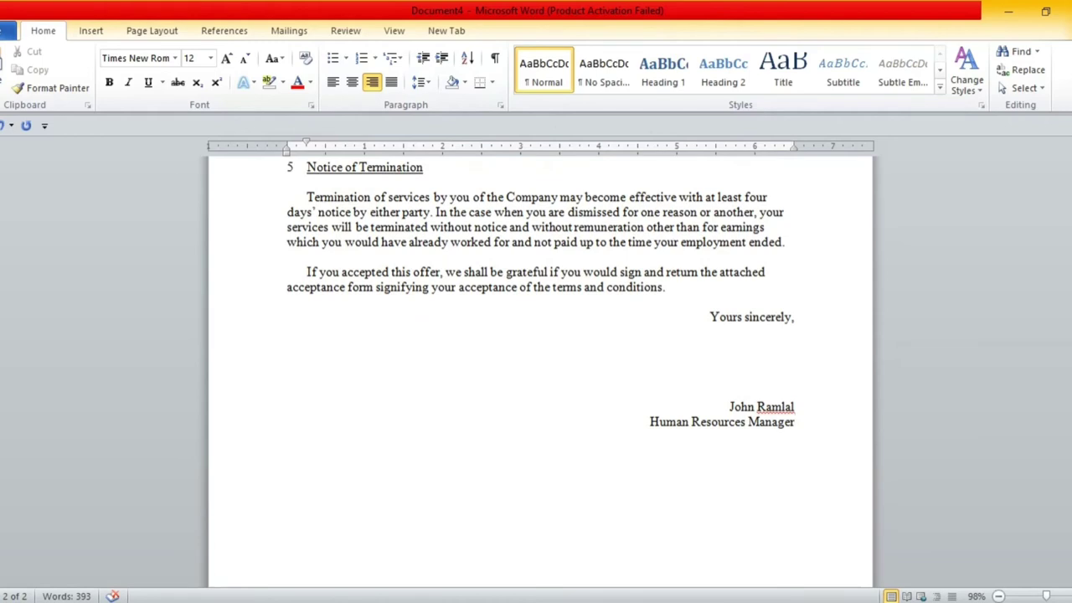
pyautogui.press('Return')
pyautogui.click(338, 87)
pyautogui.write('Att')
pyautogui.write('.')
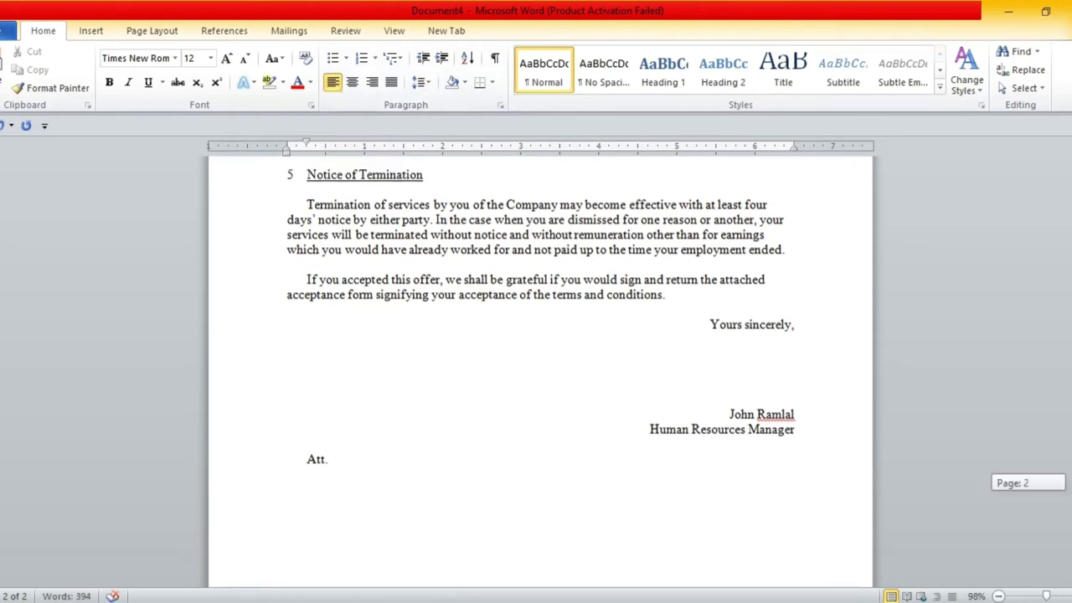
# Step: Scroll through the letter to check the centred page number on page two
pyautogui.scroll(3, 540, 312)
pyautogui.scroll(3, 540, 313)
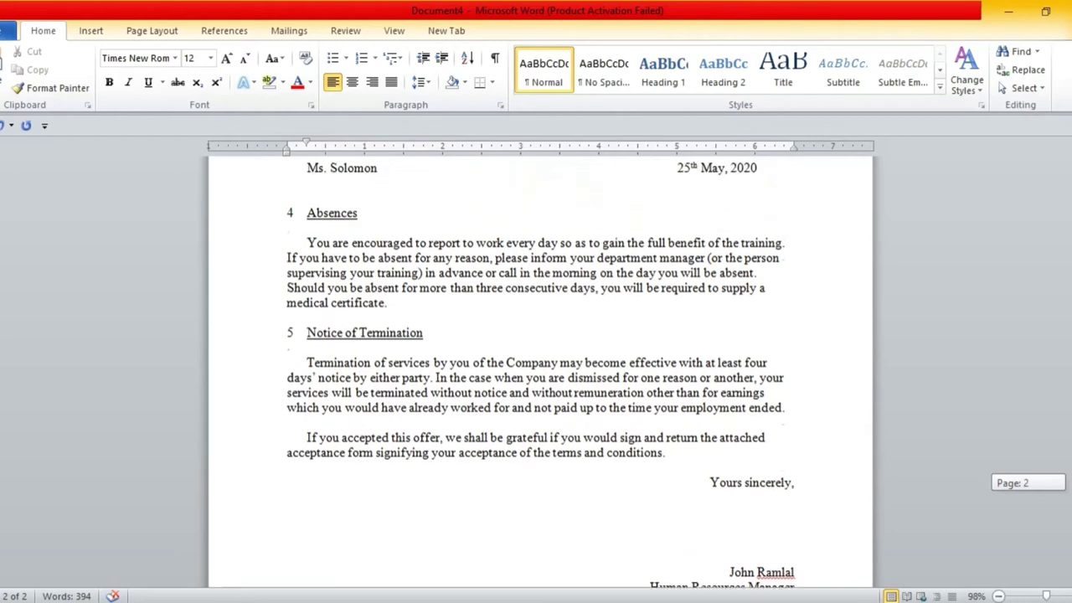
pyautogui.scroll(3, 540, 335)
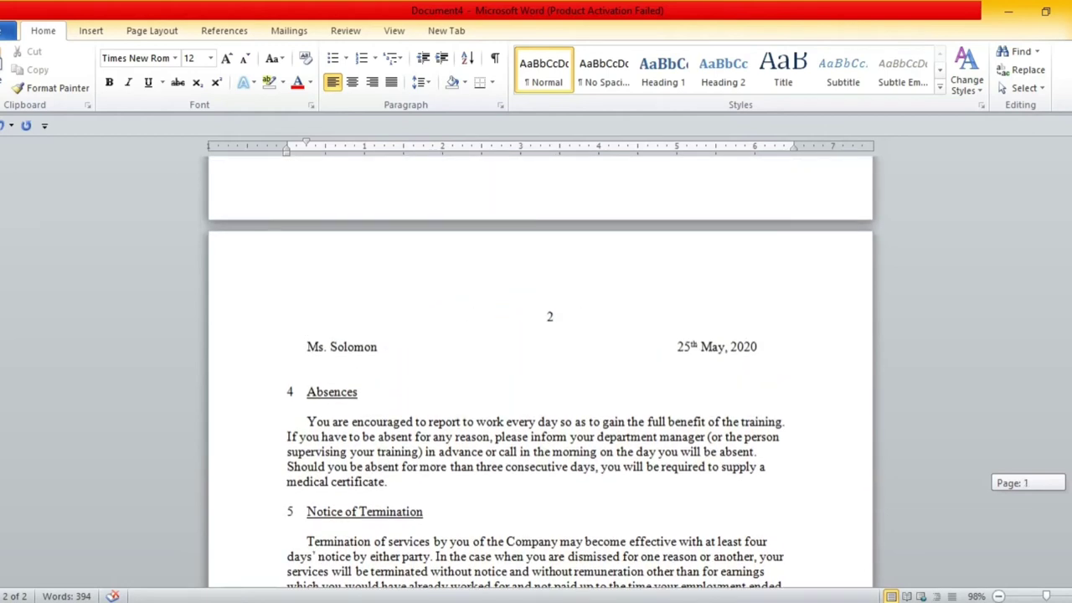
pyautogui.scroll(4, 540, 335)
pyautogui.scroll(2, 540, 335)
pyautogui.scroll(1, 1066, 325)
pyautogui.scroll(1, 1065, 324)
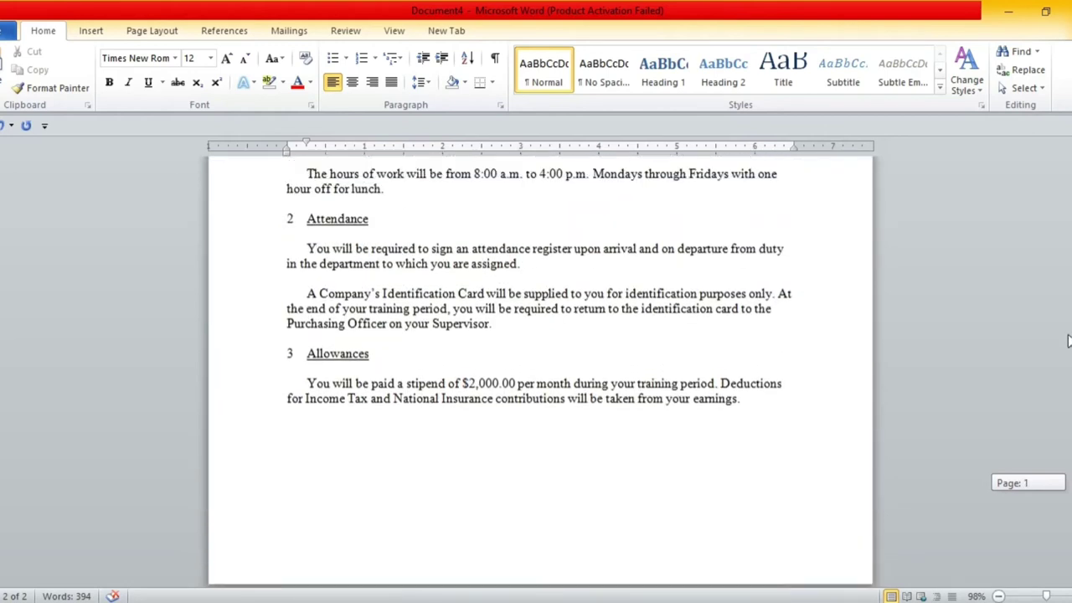
pyautogui.scroll(2, 1066, 324)
pyautogui.scroll(2, 1066, 324)
pyautogui.scroll(1, 1059, 280)
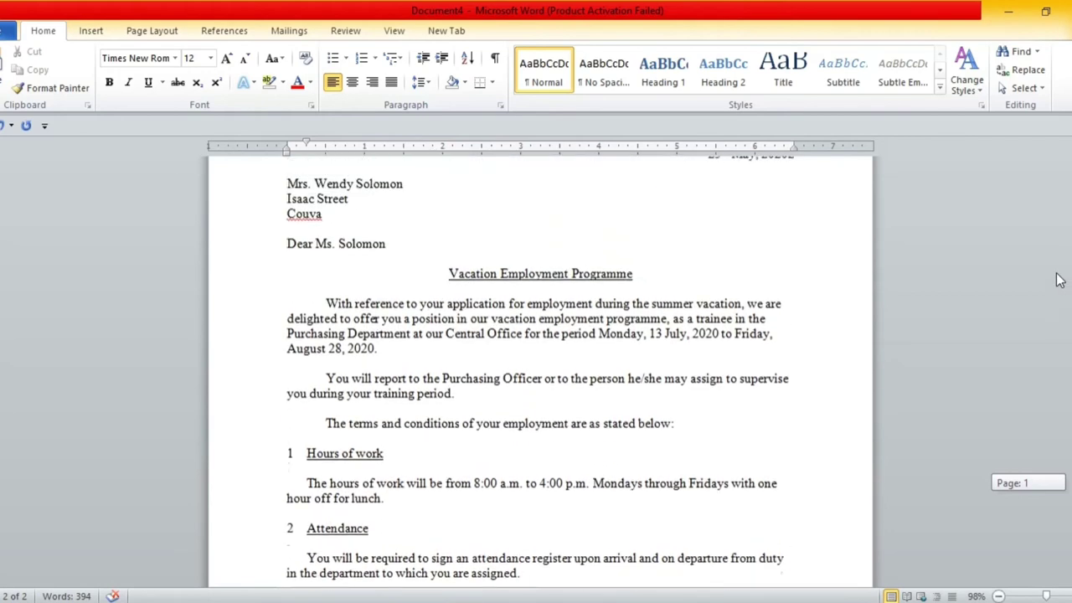
pyautogui.scroll(2, 1059, 274)
pyautogui.scroll(1, 1059, 268)
pyautogui.scroll(1, 1057, 260)
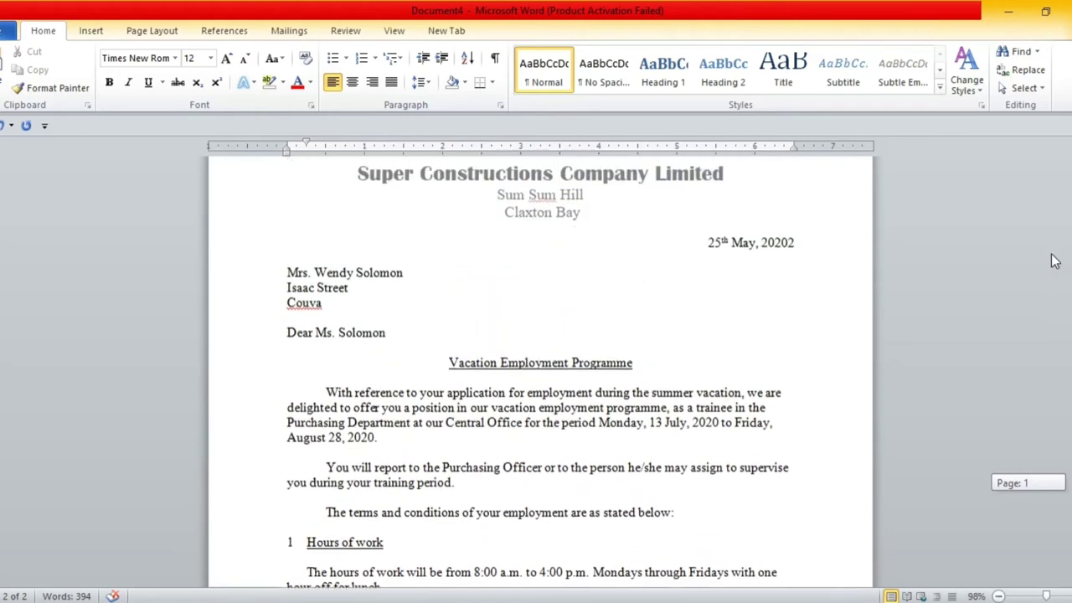
pyautogui.scroll(1, 1054, 250)
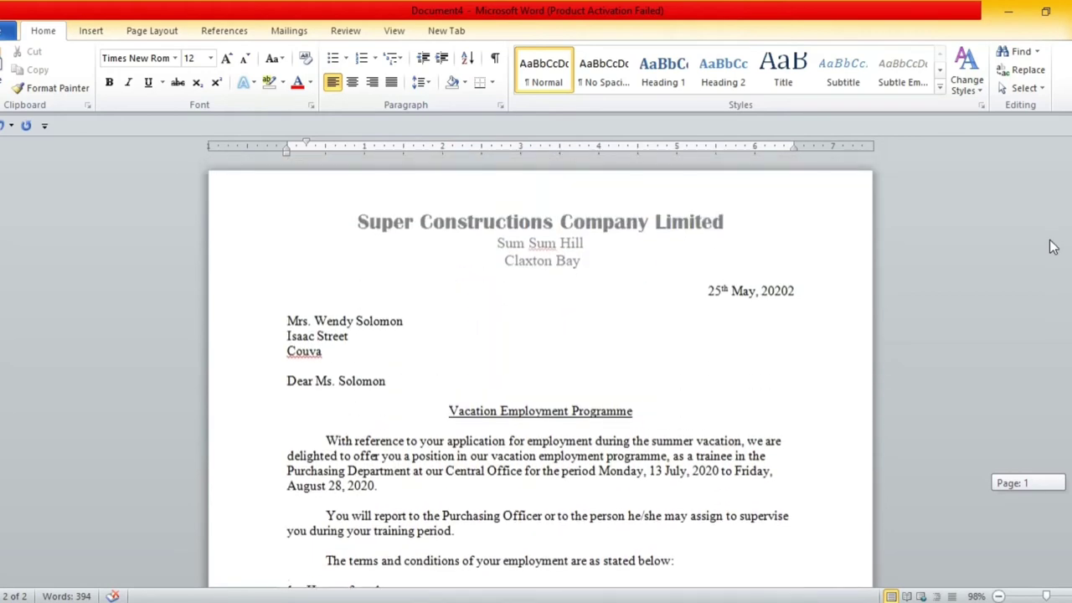
pyautogui.scroll(-1, 1054, 250)
pyautogui.scroll(-1, 1052, 270)
pyautogui.scroll(-1, 1053, 281)
pyautogui.scroll(-1, 1057, 289)
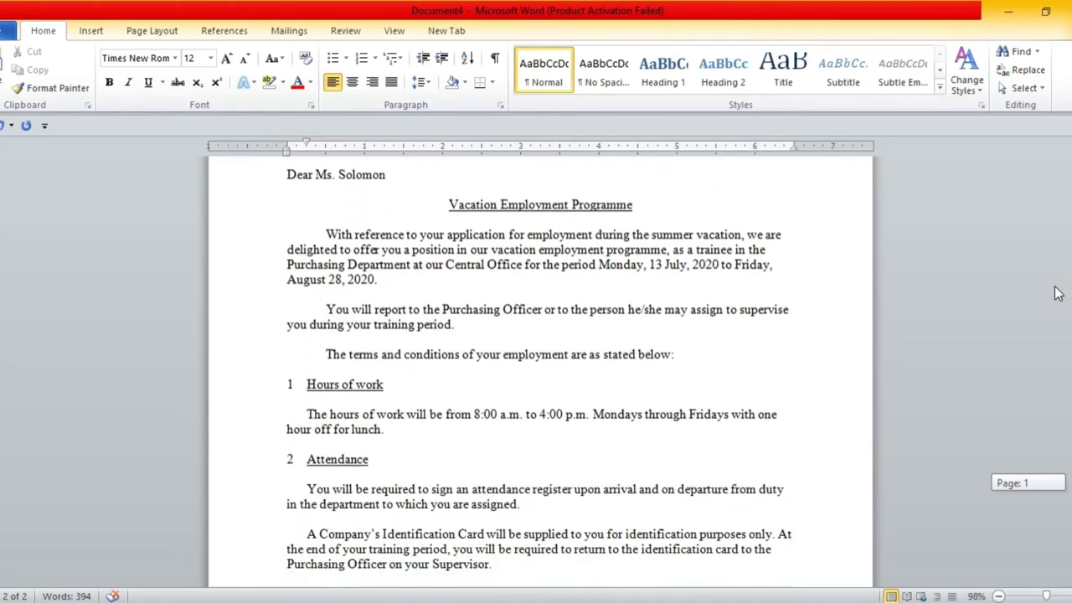
pyautogui.scroll(-4, 1056, 306)
pyautogui.scroll(-4, 1057, 343)
pyautogui.scroll(-4, 1062, 392)
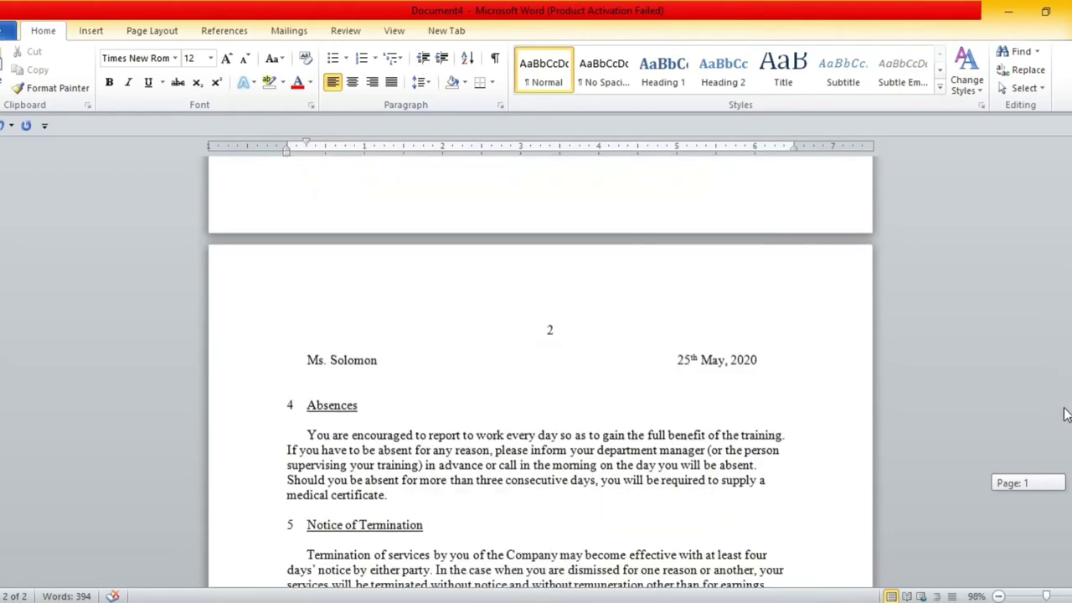
pyautogui.scroll(-1, 1064, 414)
pyautogui.scroll(-1, 1064, 413)
pyautogui.scroll(2, 1064, 414)
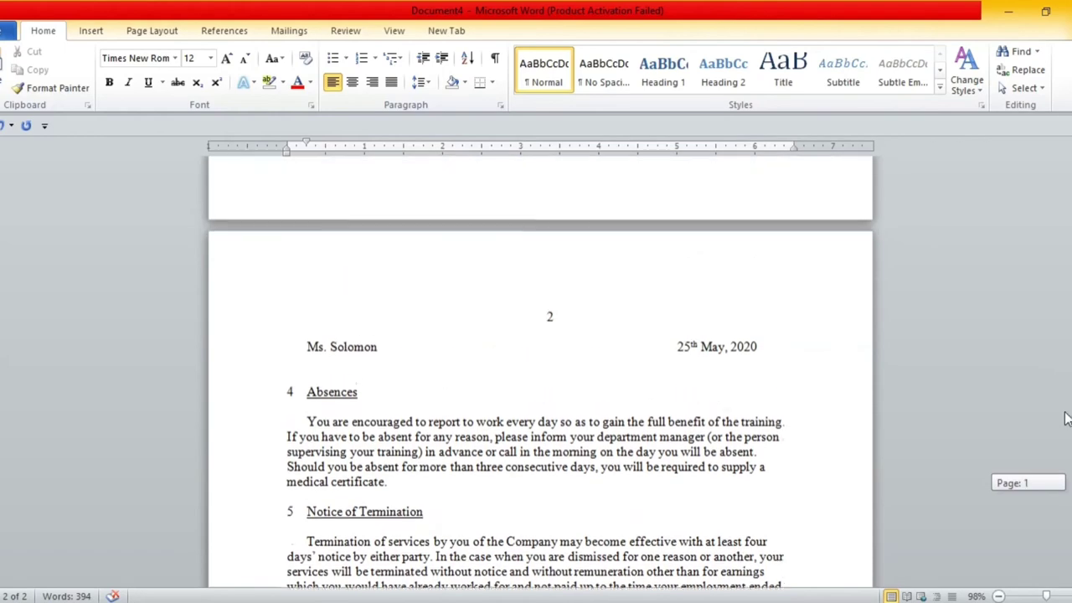
pyautogui.click(537, 290)
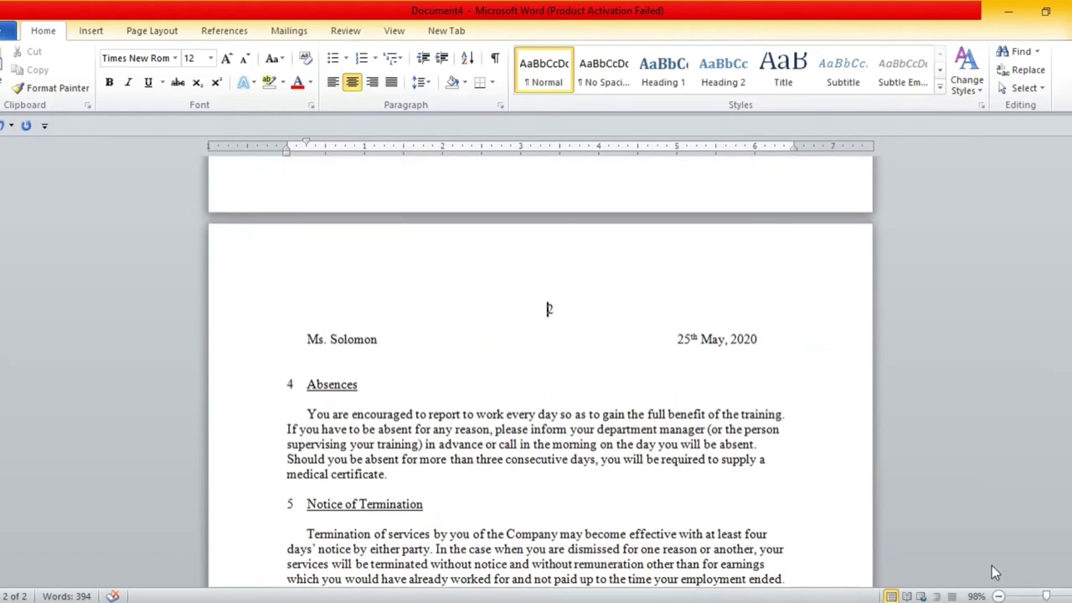
pyautogui.moveTo(1064, 414); pyautogui.dragTo(1063, 478)
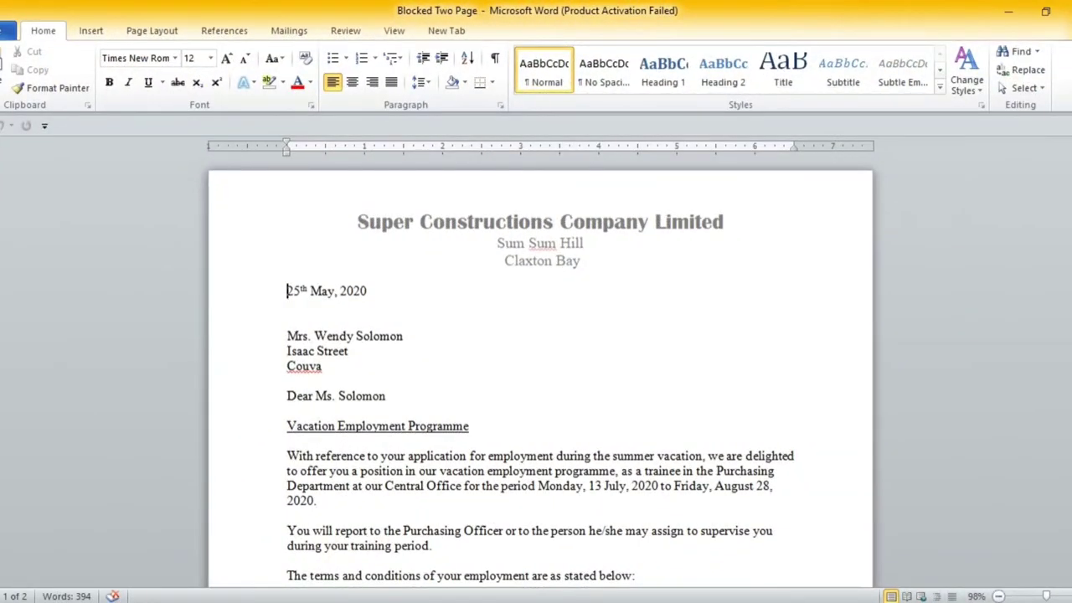
# Step: Delete the empty paragraph above the '2' at the top of page two
pyautogui.scroll(-2, 540, 377)
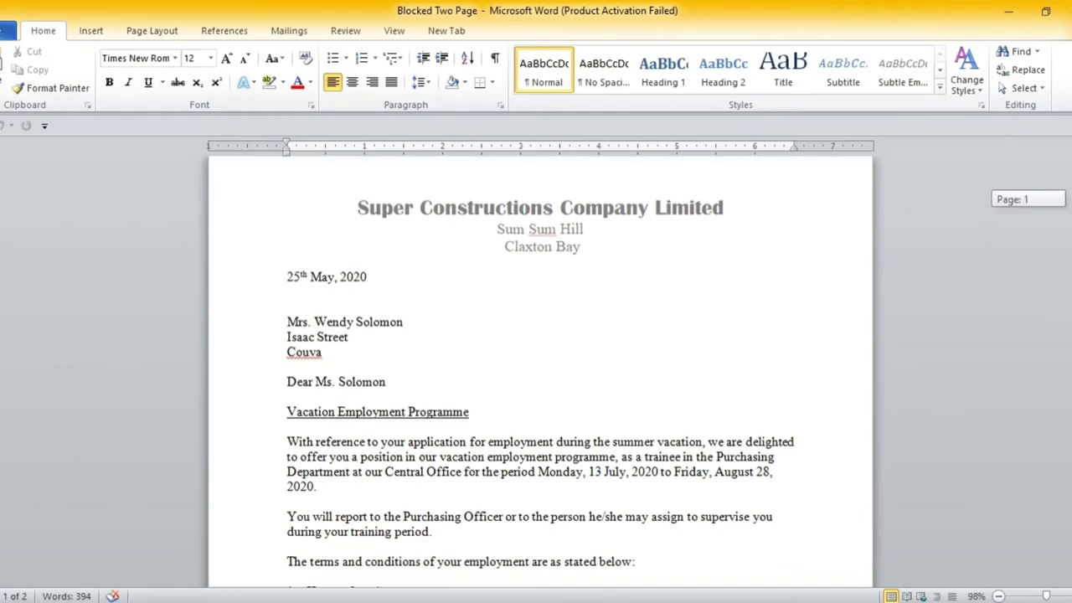
pyautogui.scroll(-1, 540, 377)
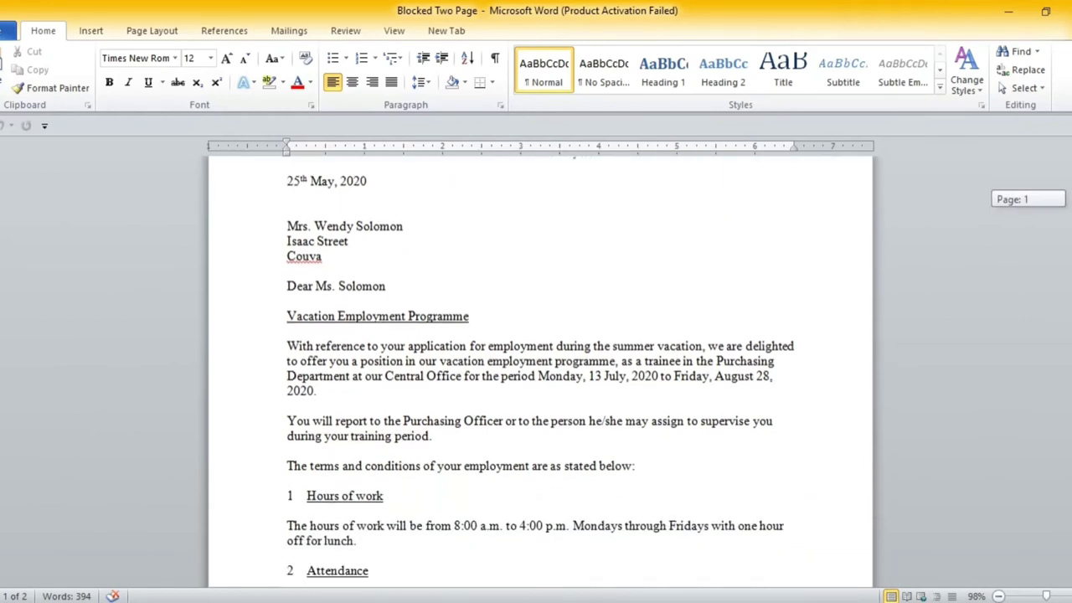
pyautogui.scroll(-1, 540, 377)
pyautogui.scroll(-2, 540, 377)
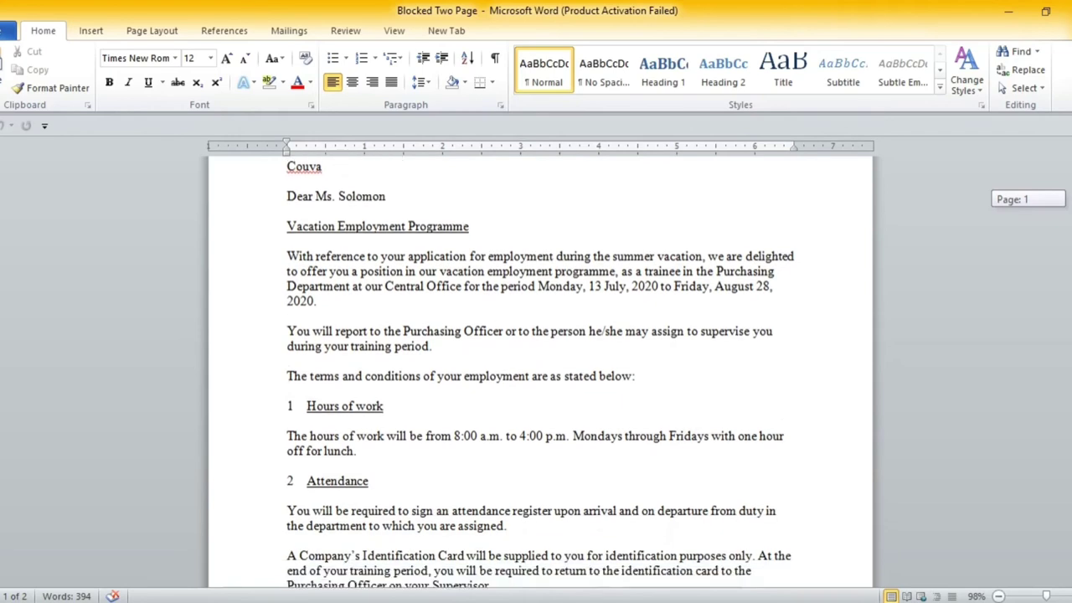
pyautogui.scroll(-2, 540, 377)
pyautogui.scroll(-2, 541, 377)
pyautogui.scroll(-1, 540, 377)
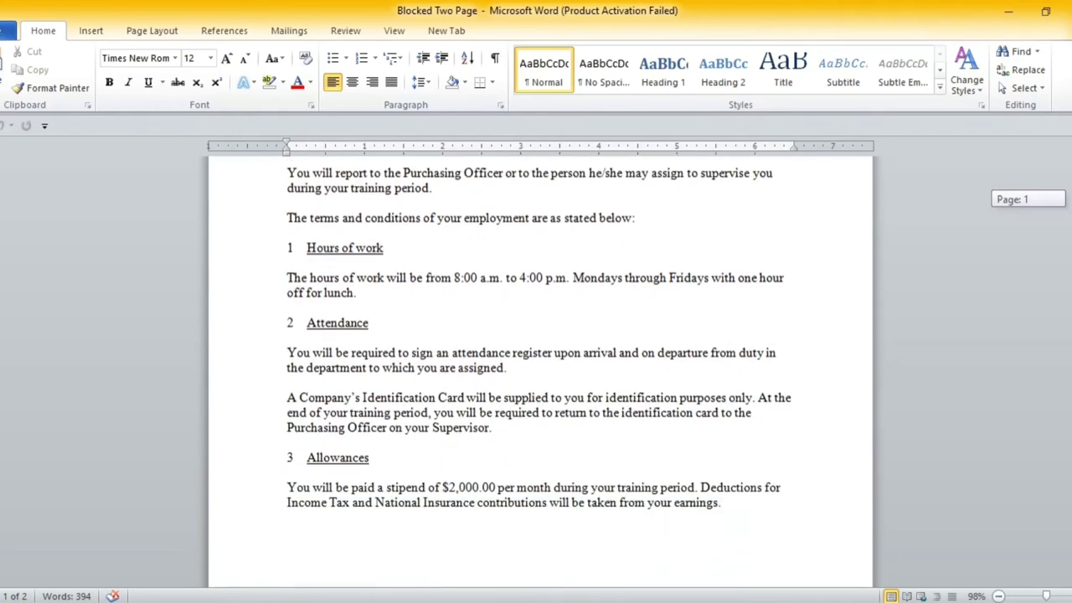
pyautogui.scroll(-5, 541, 377)
pyautogui.scroll(-4, 540, 377)
pyautogui.scroll(-2, 541, 377)
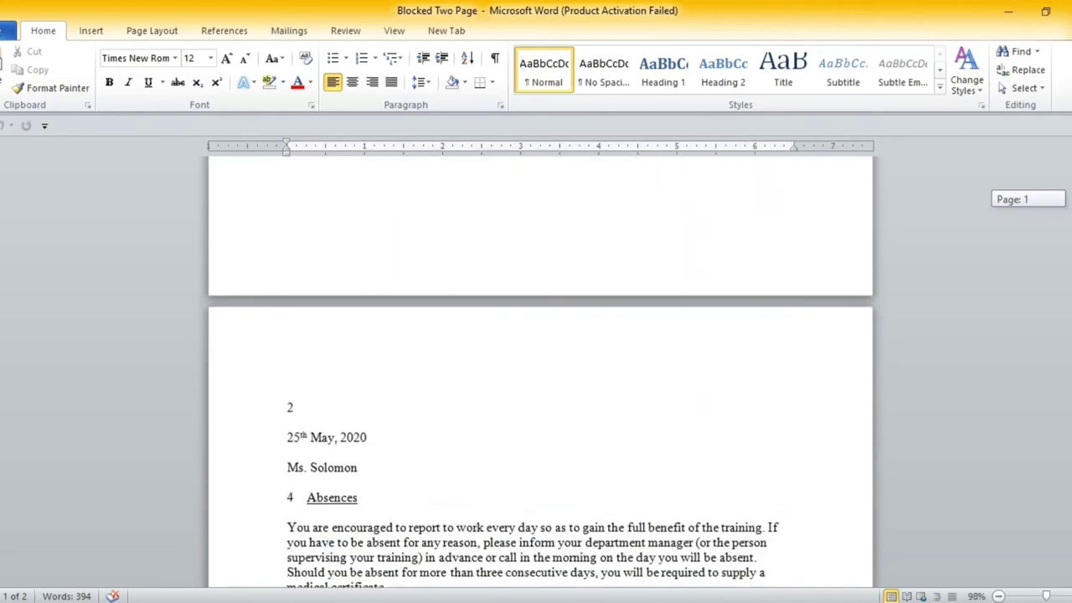
pyautogui.scroll(-1, 540, 377)
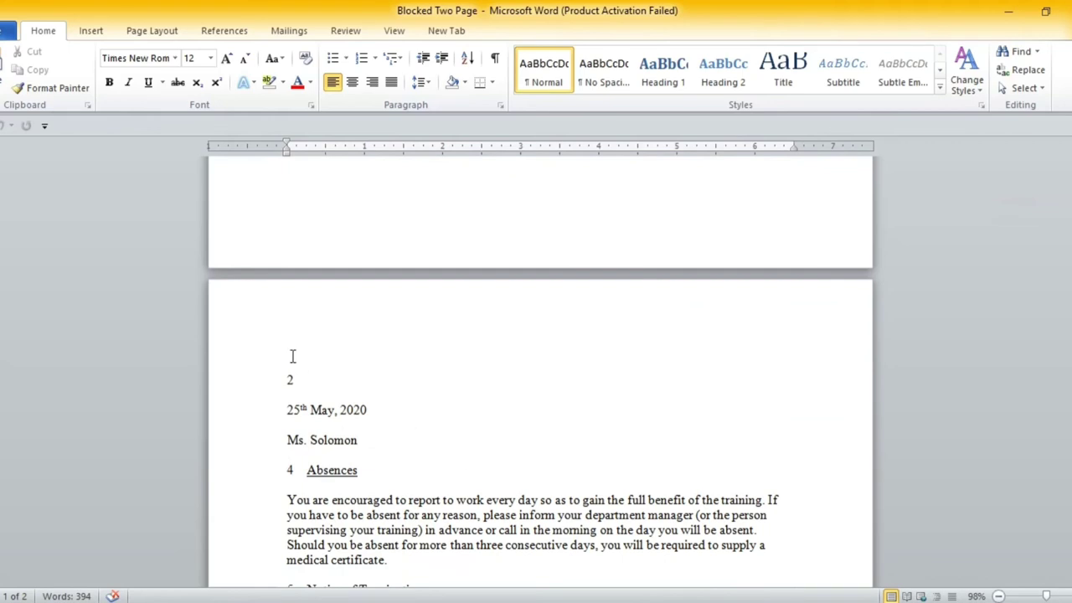
pyautogui.press('BackSpace')
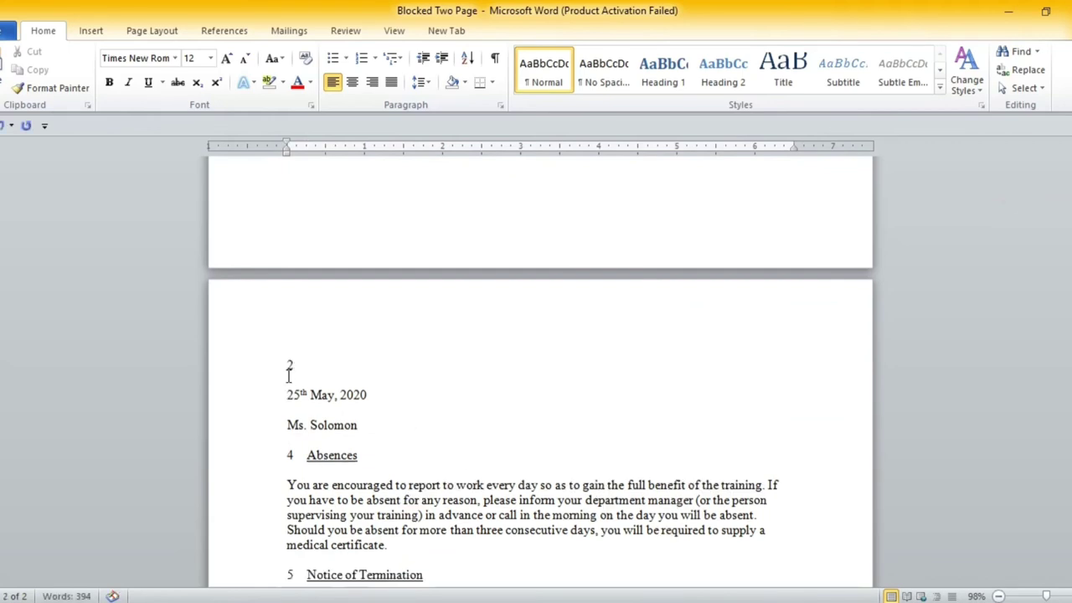
pyautogui.press('Up')
# Step: Scroll through page two to confirm the header now sits correctly
pyautogui.scroll(-2, 541, 390)
pyautogui.scroll(-1, 540, 390)
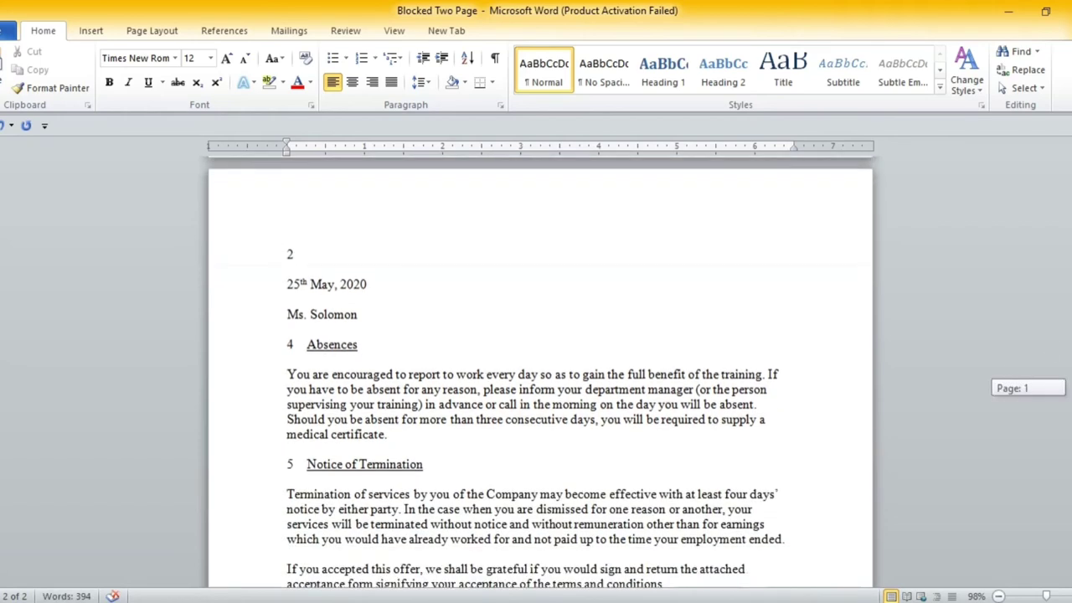
pyautogui.scroll(-1, 540, 373)
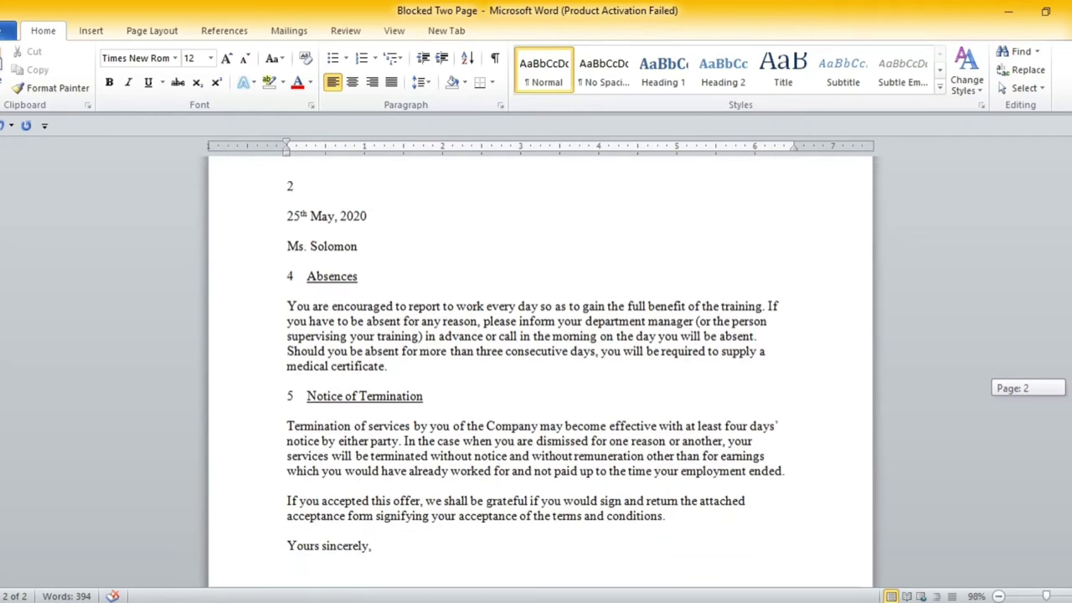
pyautogui.scroll(-1, 540, 372)
pyautogui.scroll(-3, 541, 373)
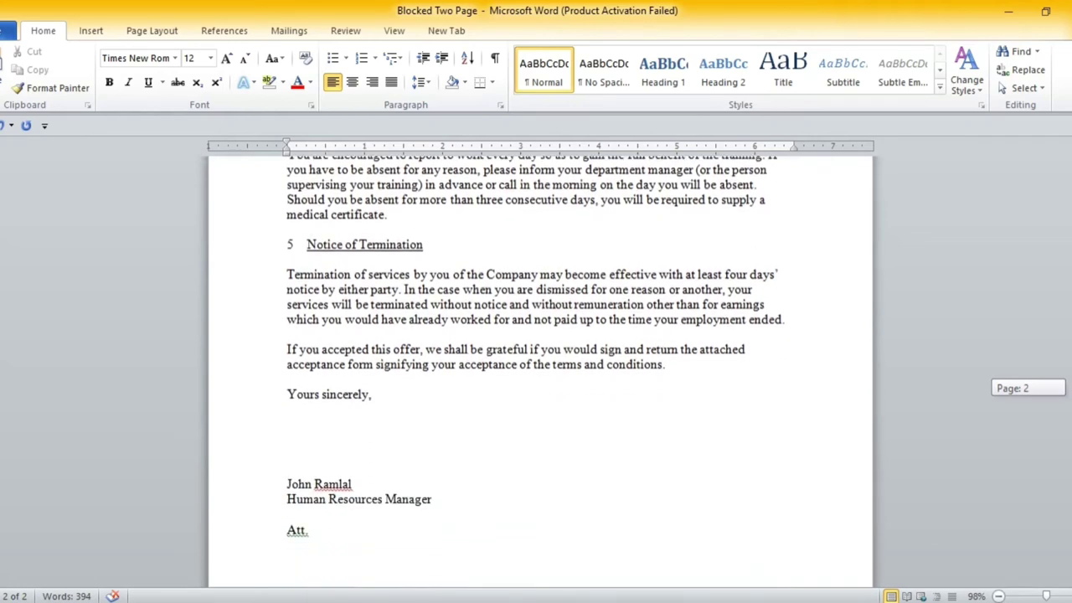
pyautogui.scroll(-5, 540, 373)
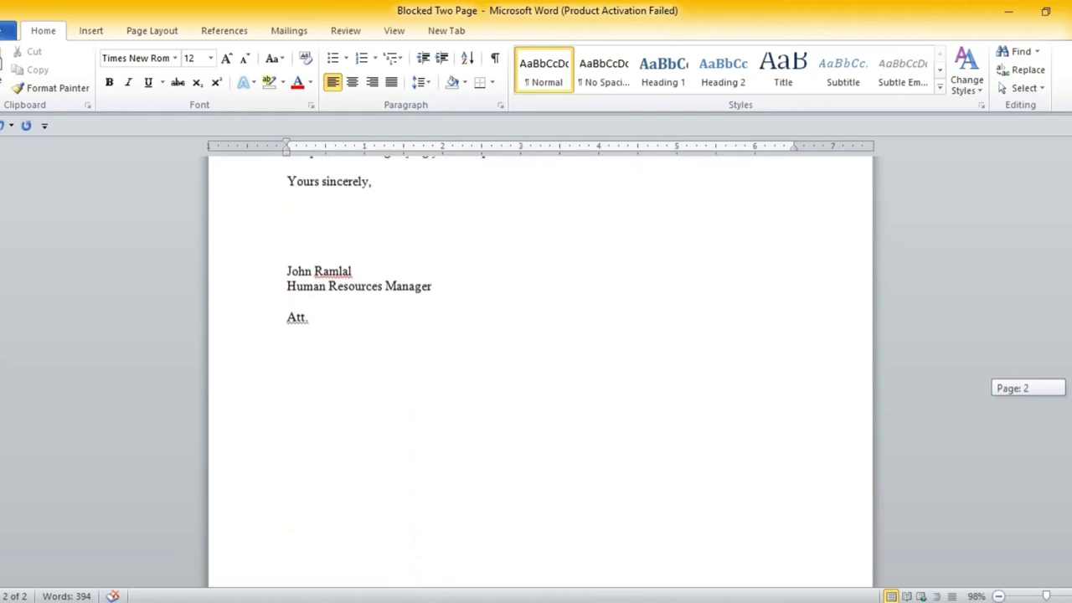
pyautogui.scroll(5, 540, 372)
pyautogui.scroll(4, 540, 373)
pyautogui.scroll(1, 540, 373)
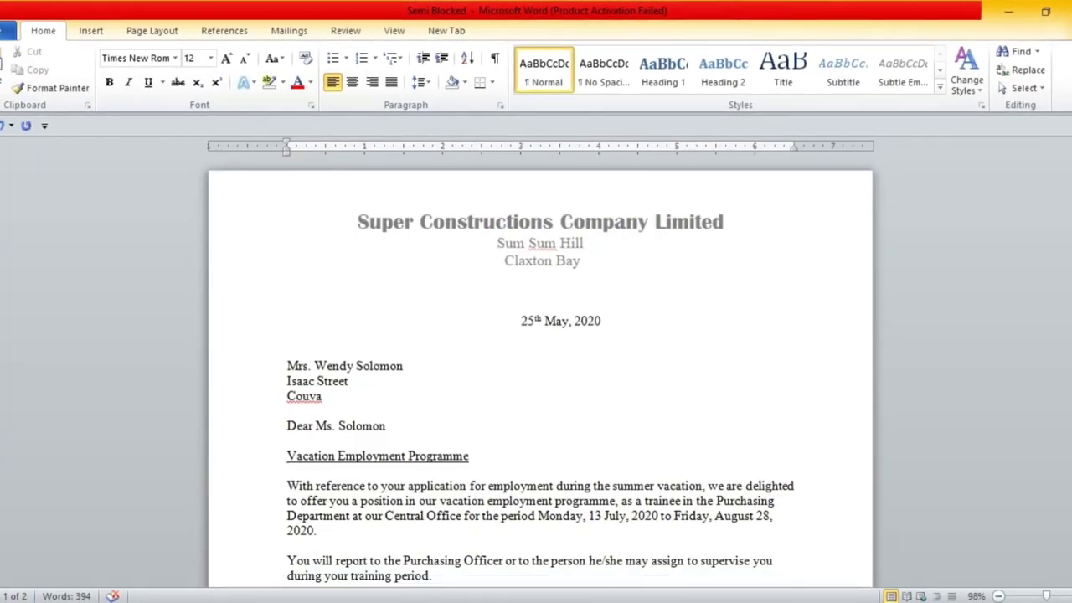
# Step: Scroll to page two of the Semi Blocked letter and highlight the name and date line
pyautogui.scroll(-1, 541, 368)
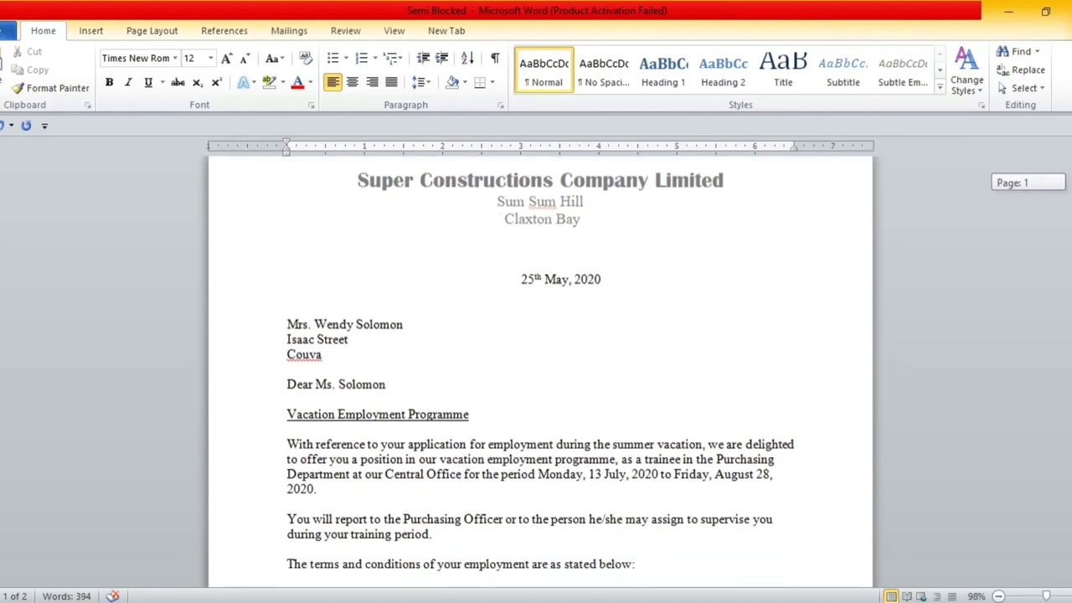
pyautogui.scroll(-1, 540, 368)
pyautogui.scroll(-1, 540, 369)
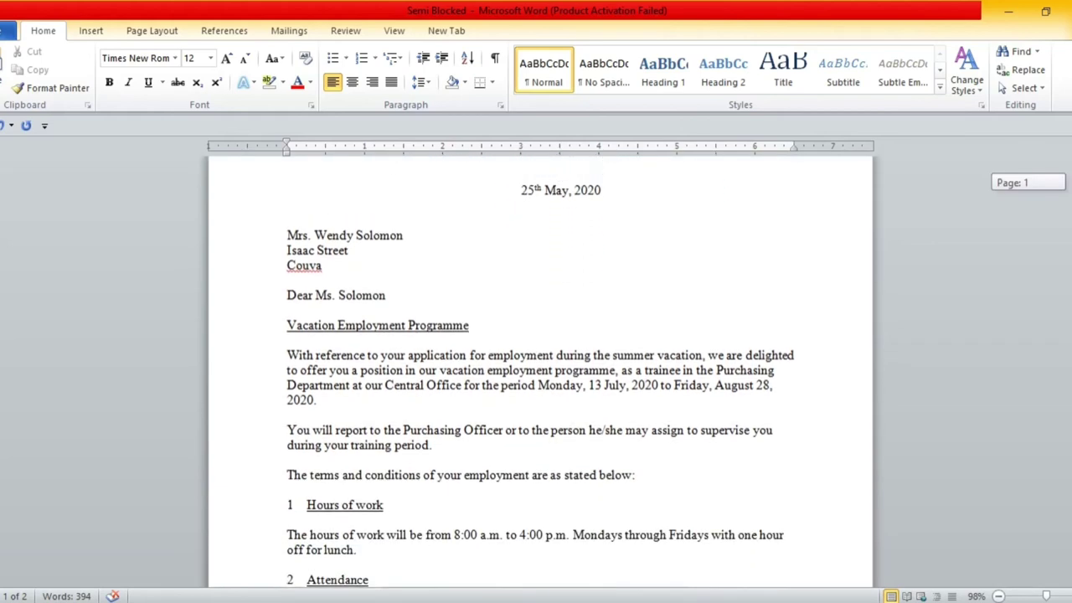
pyautogui.scroll(2, 541, 368)
pyautogui.scroll(-1, 540, 369)
pyautogui.scroll(-3, 540, 369)
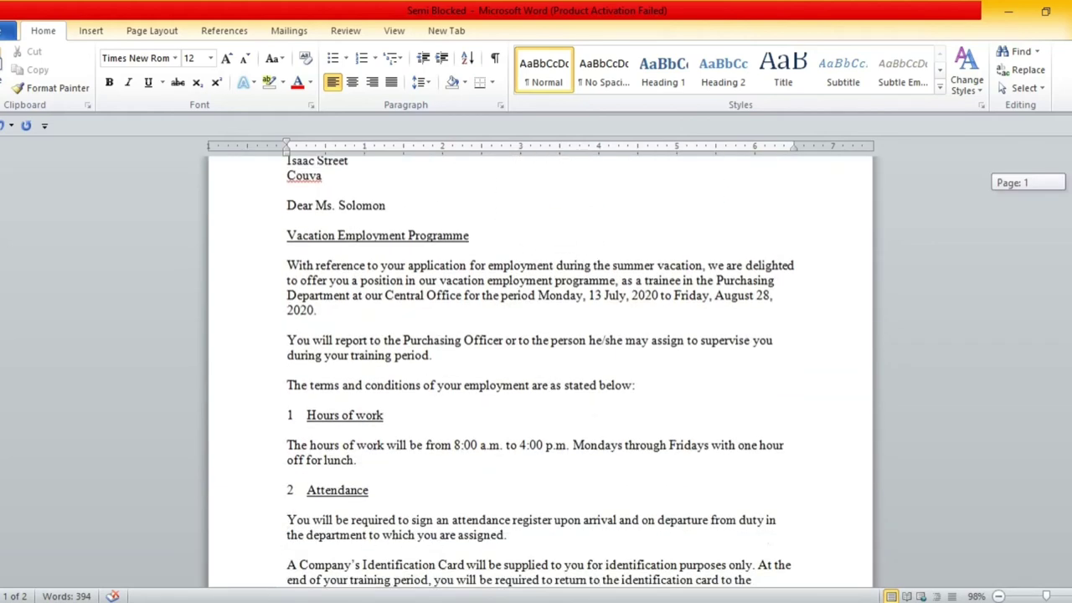
pyautogui.scroll(-1, 540, 369)
pyautogui.scroll(-1, 540, 368)
pyautogui.scroll(-4, 540, 369)
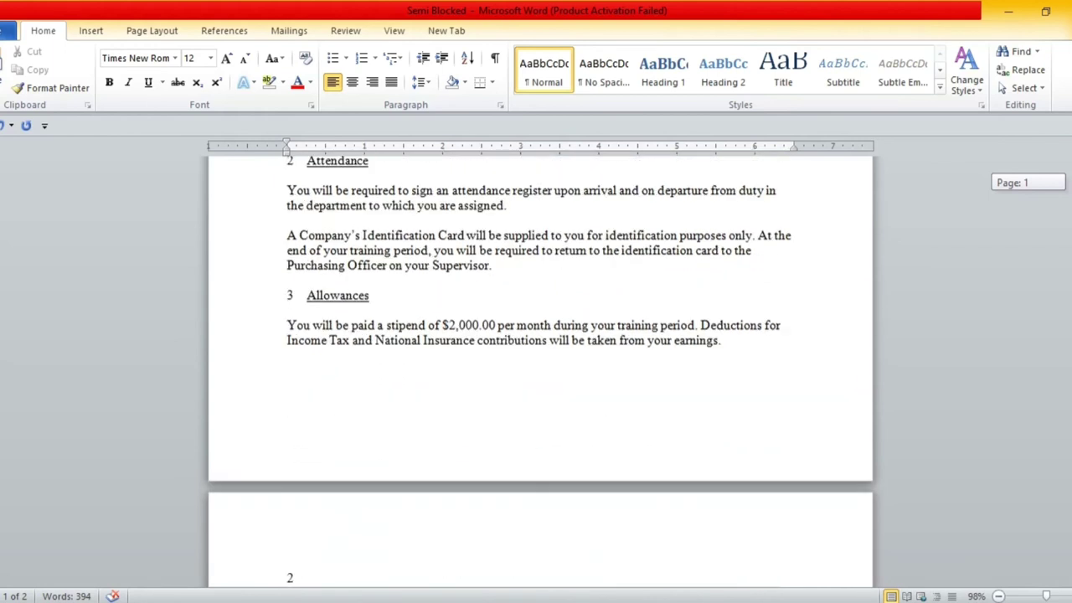
pyautogui.scroll(-3, 540, 368)
pyautogui.scroll(-2, 540, 368)
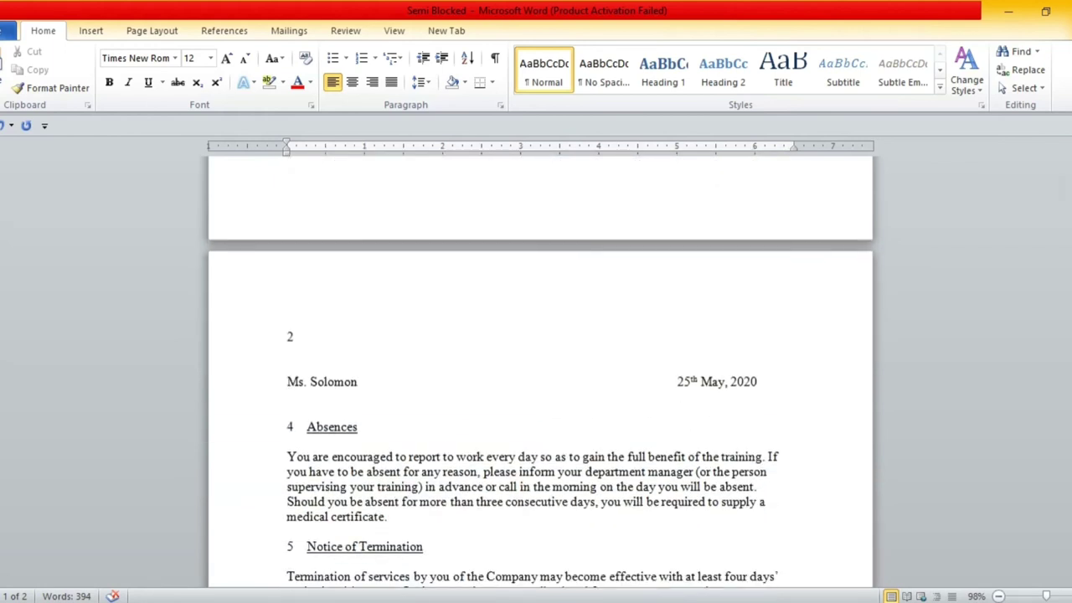
pyautogui.moveTo(769, 382); pyautogui.dragTo(409, 359)
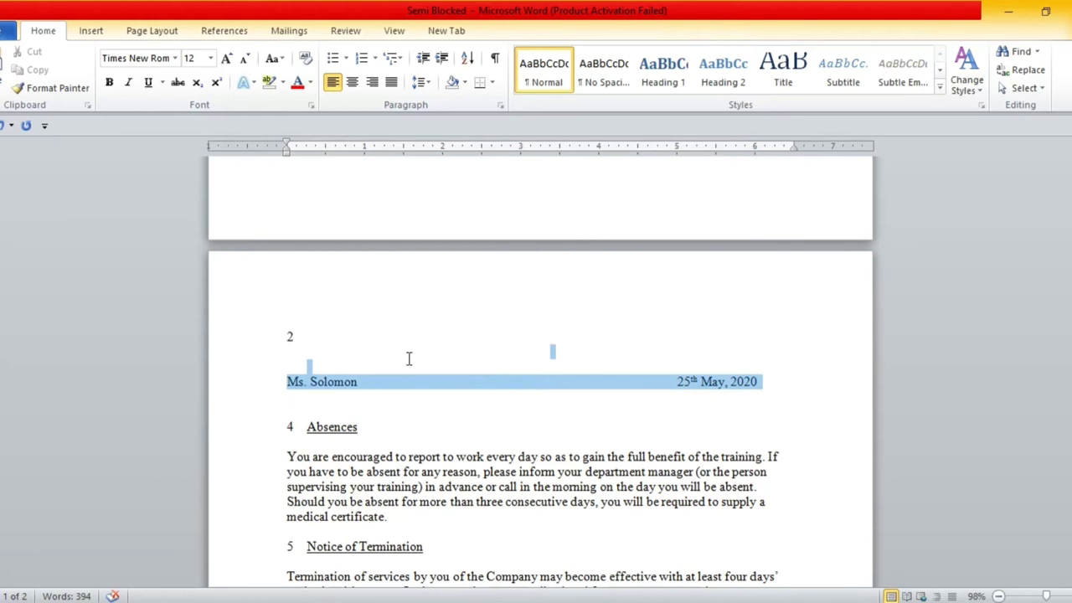
pyautogui.click(454, 456)
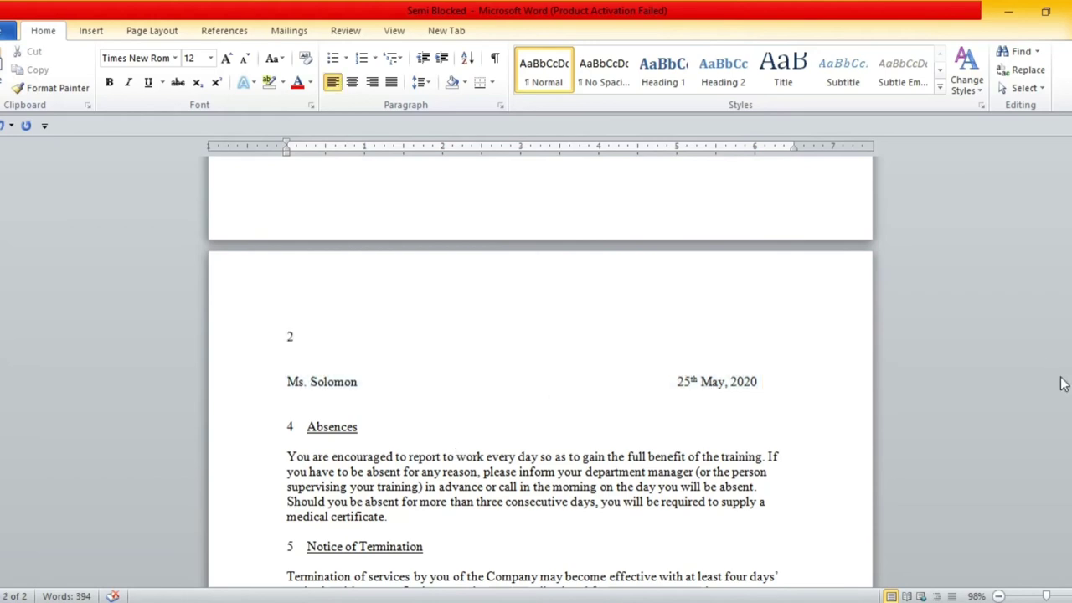
# Step: Highlight the page-two header lines '2', 'Ms. Solomon' and the date, then deselect them
pyautogui.scroll(-1, 541, 397)
pyautogui.scroll(-4, 540, 397)
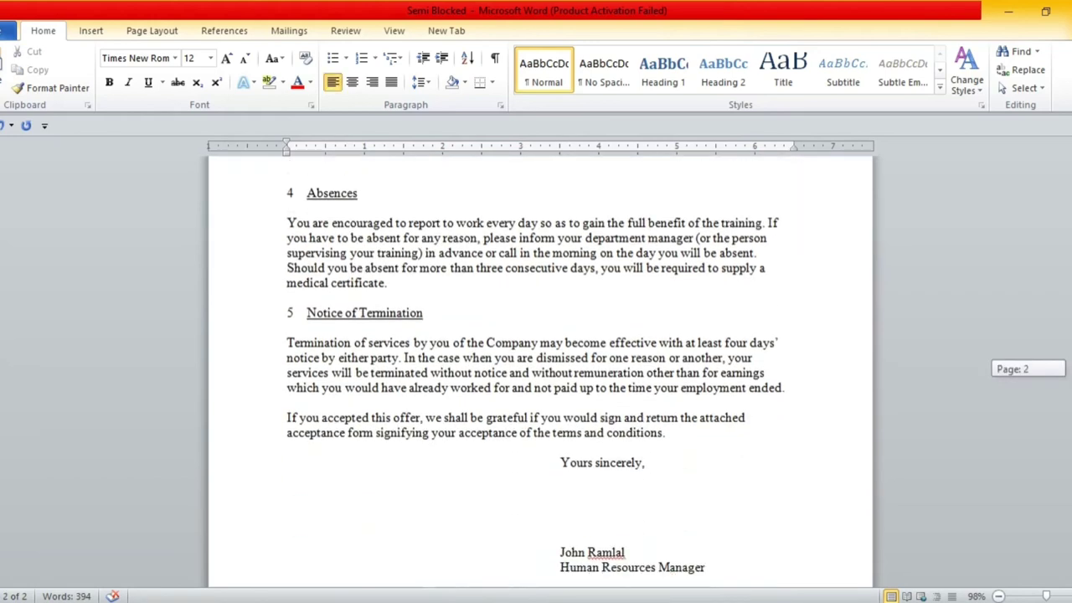
pyautogui.scroll(-2, 540, 397)
pyautogui.scroll(-1, 540, 397)
pyautogui.scroll(-2, 540, 371)
pyautogui.scroll(-1, 540, 372)
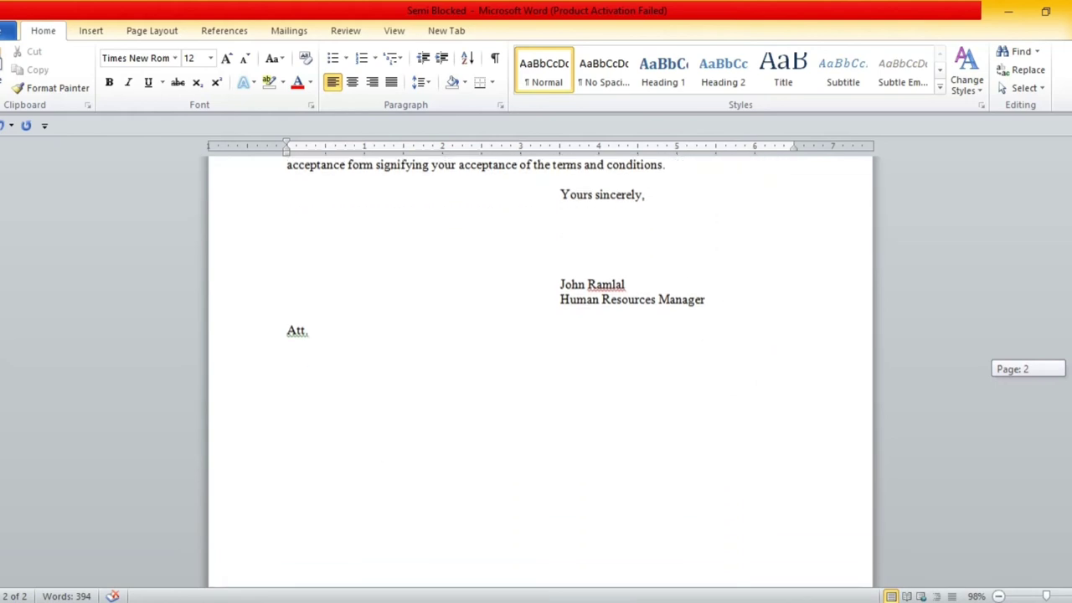
pyautogui.scroll(1, 540, 372)
pyautogui.scroll(2, 540, 372)
pyautogui.scroll(5, 540, 371)
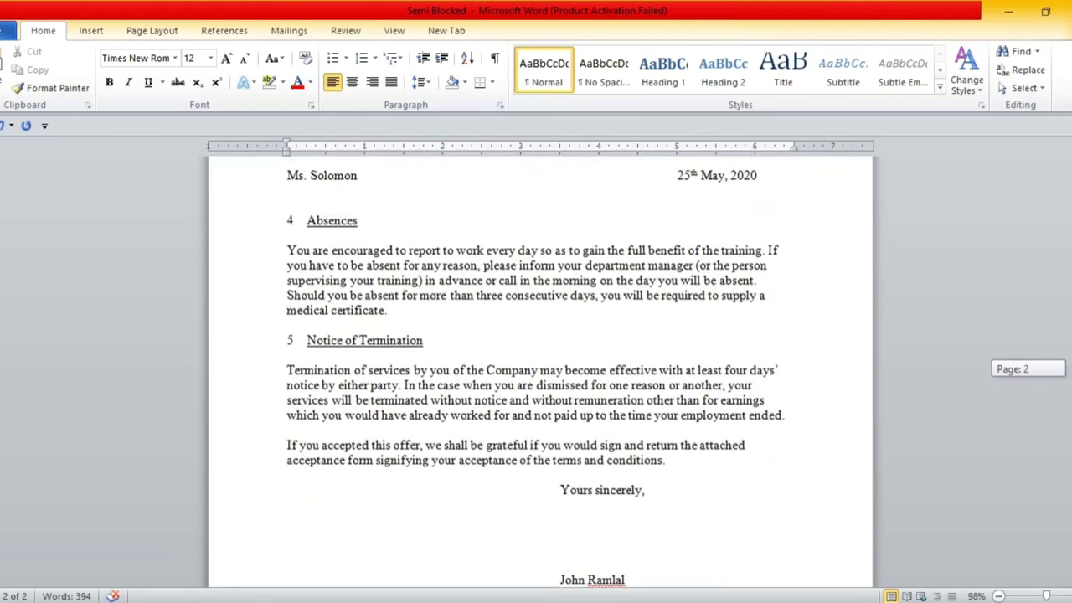
pyautogui.scroll(4, 455, 436)
pyautogui.scroll(1, 455, 436)
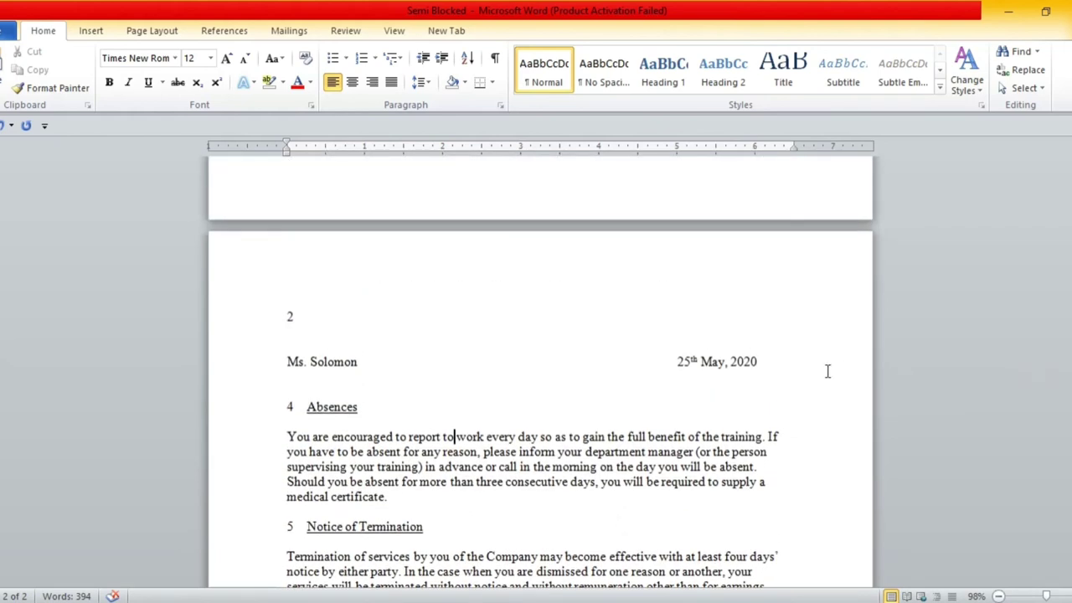
pyautogui.moveTo(767, 360); pyautogui.dragTo(660, 340)
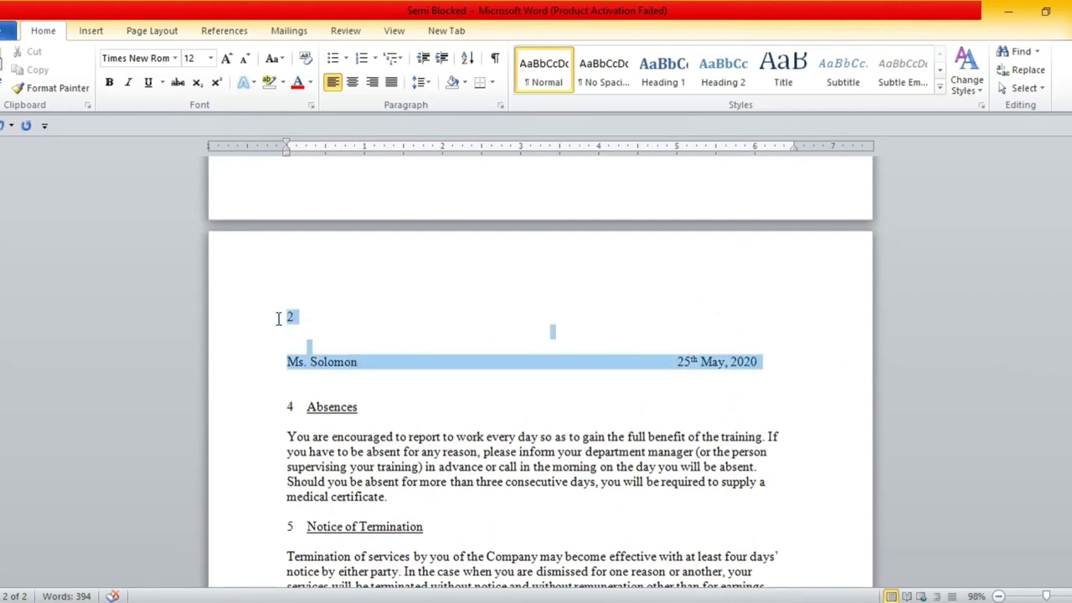
pyautogui.click(525, 375)
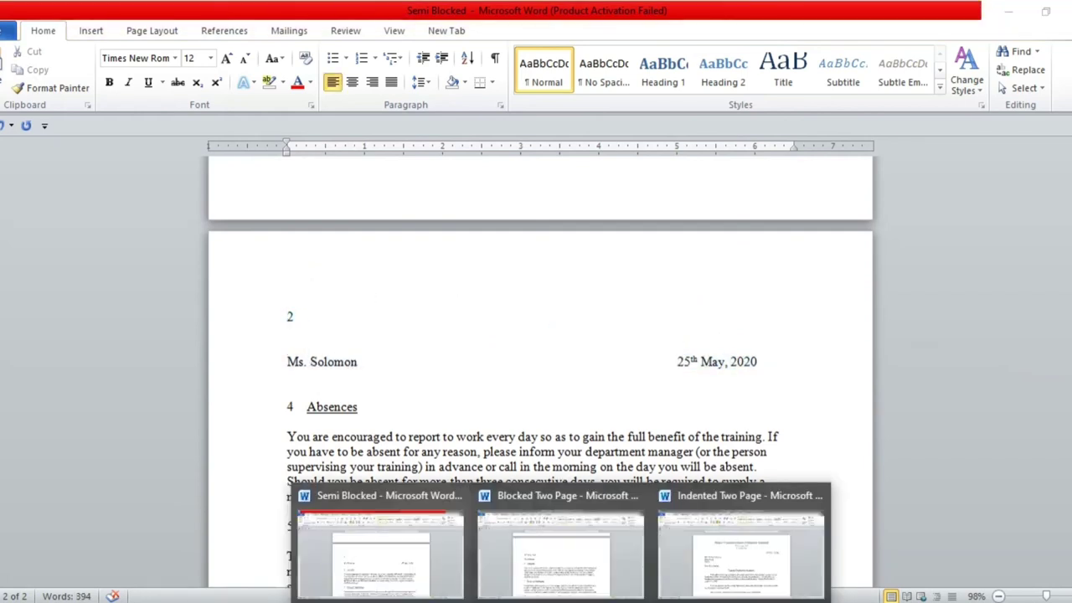